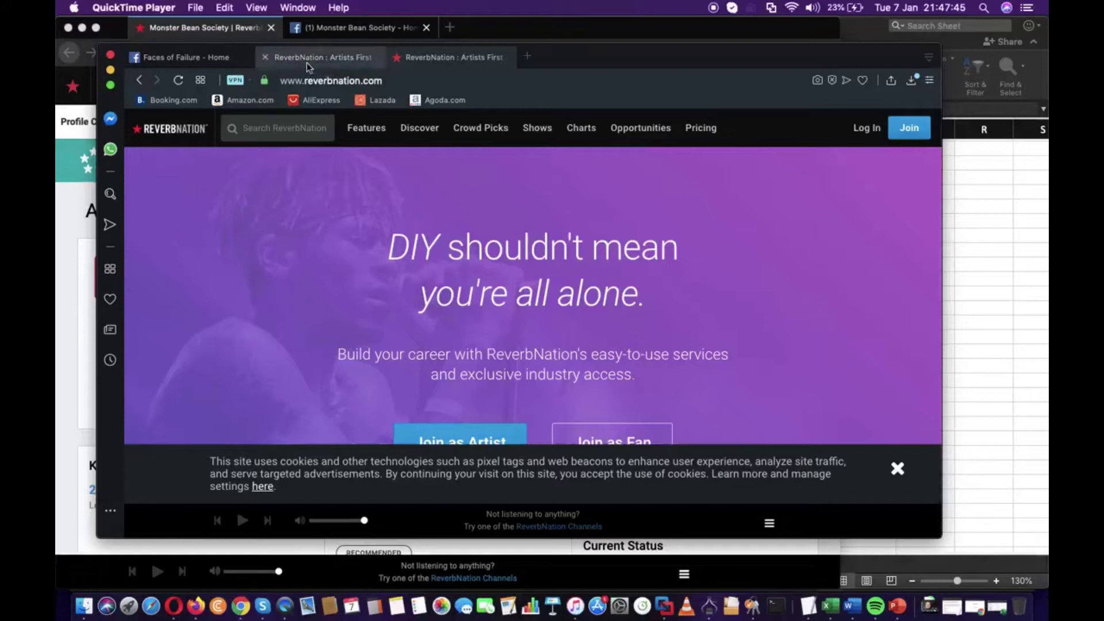
Switch to the 'Faces of Failure - Home' Facebook page tab
left_click(197, 64)
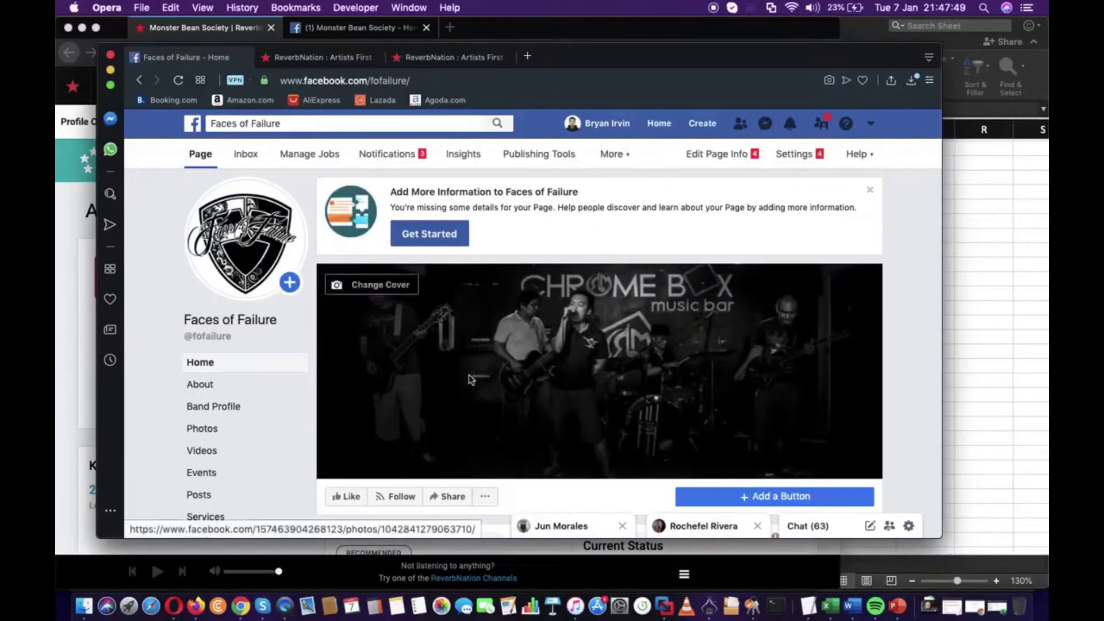
Scroll through the Faces of Failure Facebook home page to find the Band Profile link
scroll(468, 374, "down", 5)
scroll(470, 377, "up", 2)
scroll(470, 381, "down", 1)
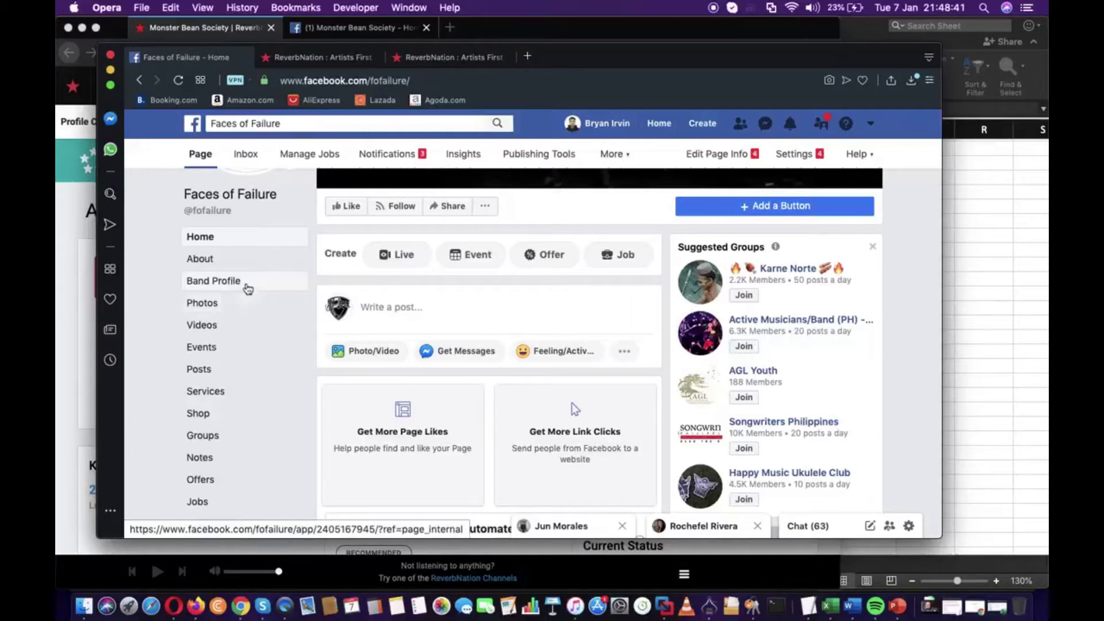
Open the Band Profile section and scroll down to its MUSIC panel
left_click(235, 286)
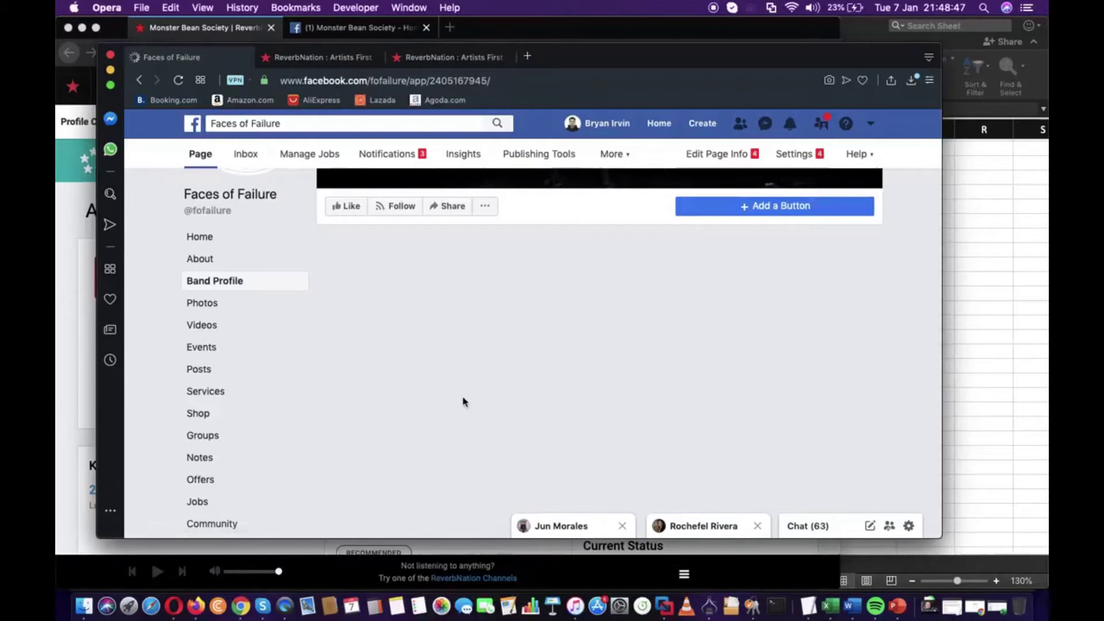
scroll(464, 402, "down", 3)
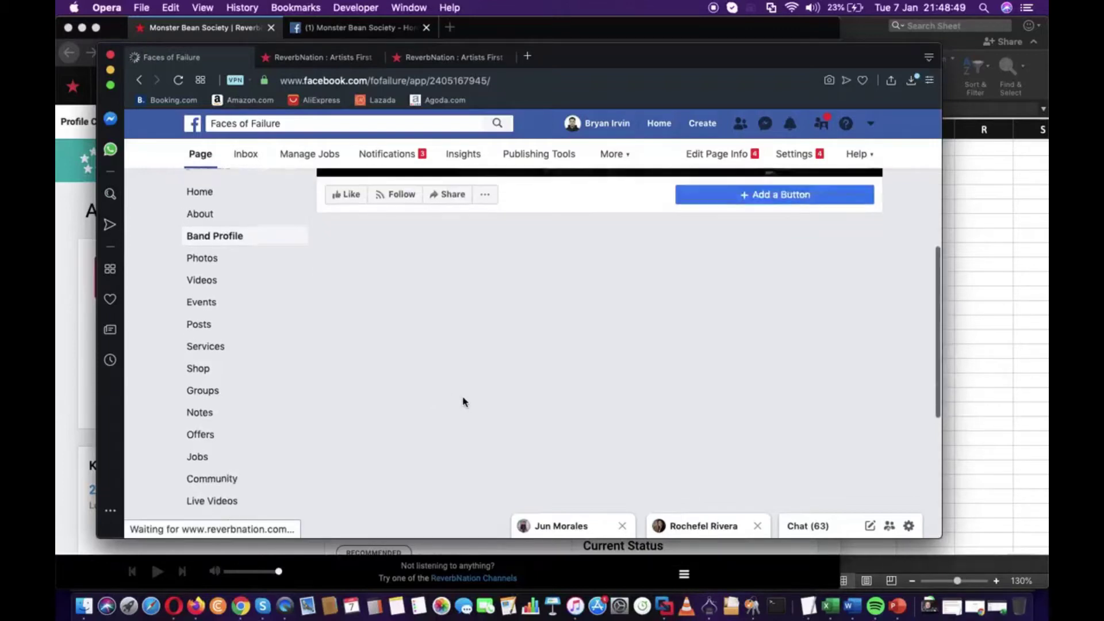
scroll(465, 401, "down", 2)
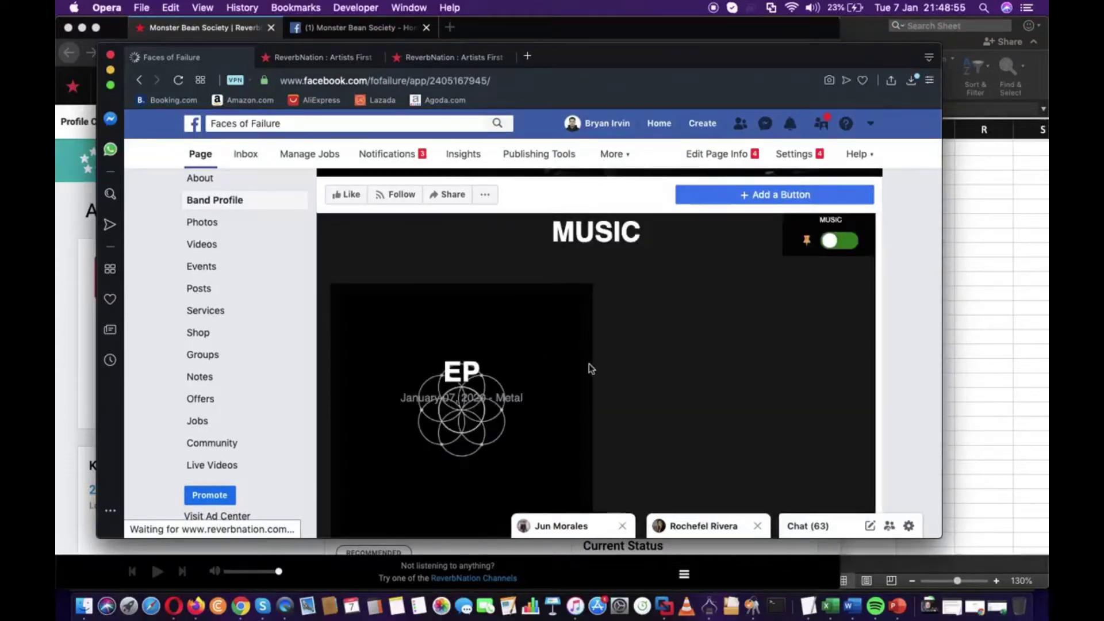
scroll(588, 368, "down", 2)
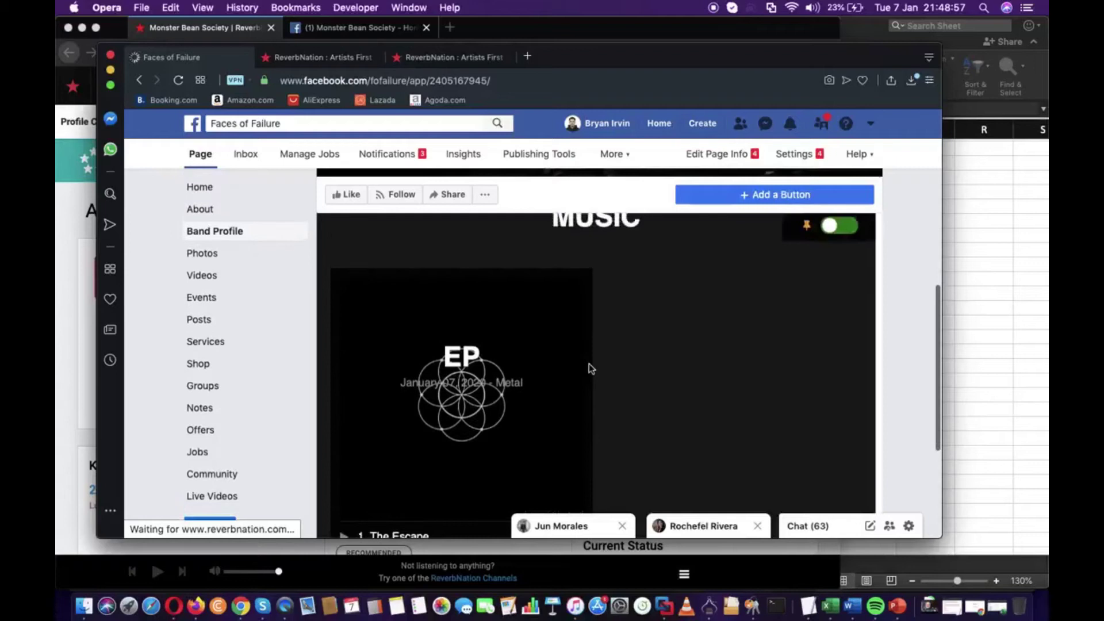
scroll(591, 368, "down", 2)
scroll(590, 368, "up", 1)
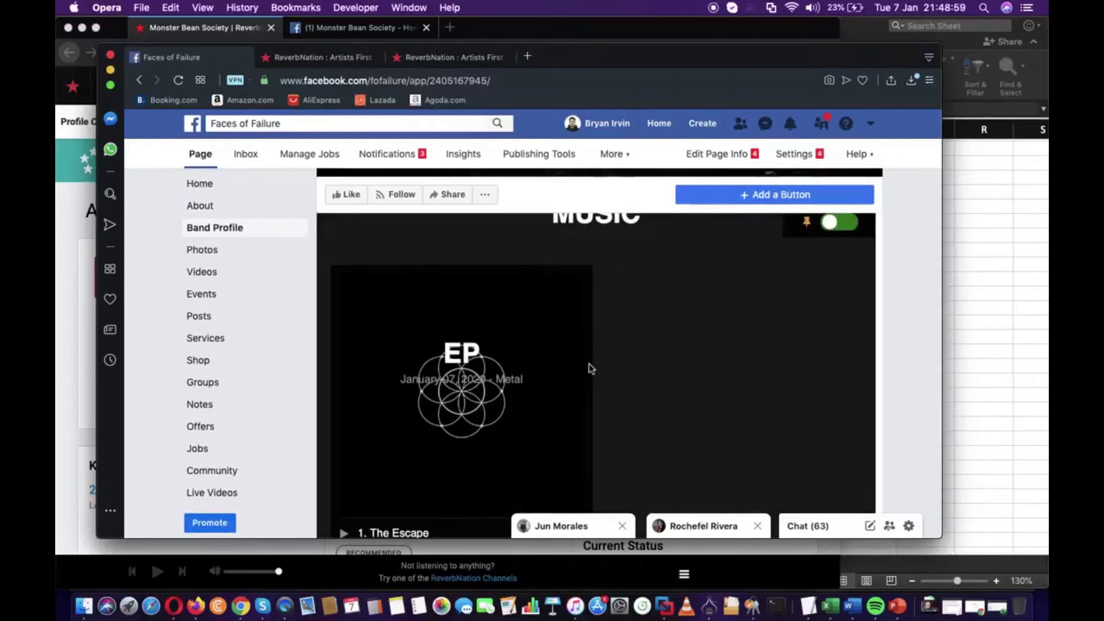
scroll(590, 368, "up", 2)
scroll(591, 369, "down", 3)
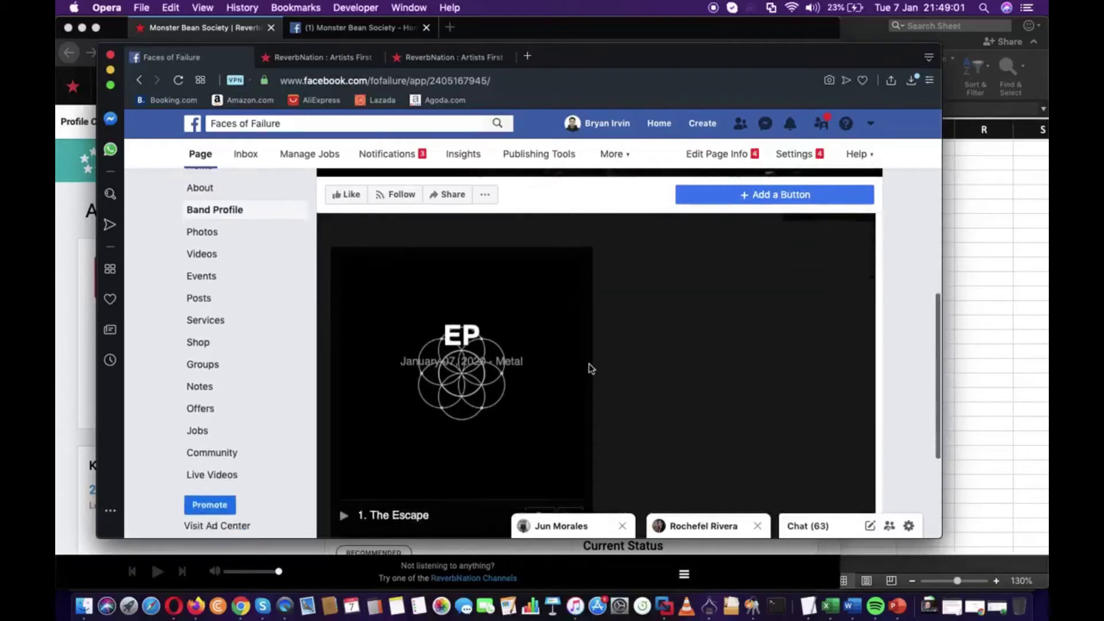
scroll(591, 368, "up", 1)
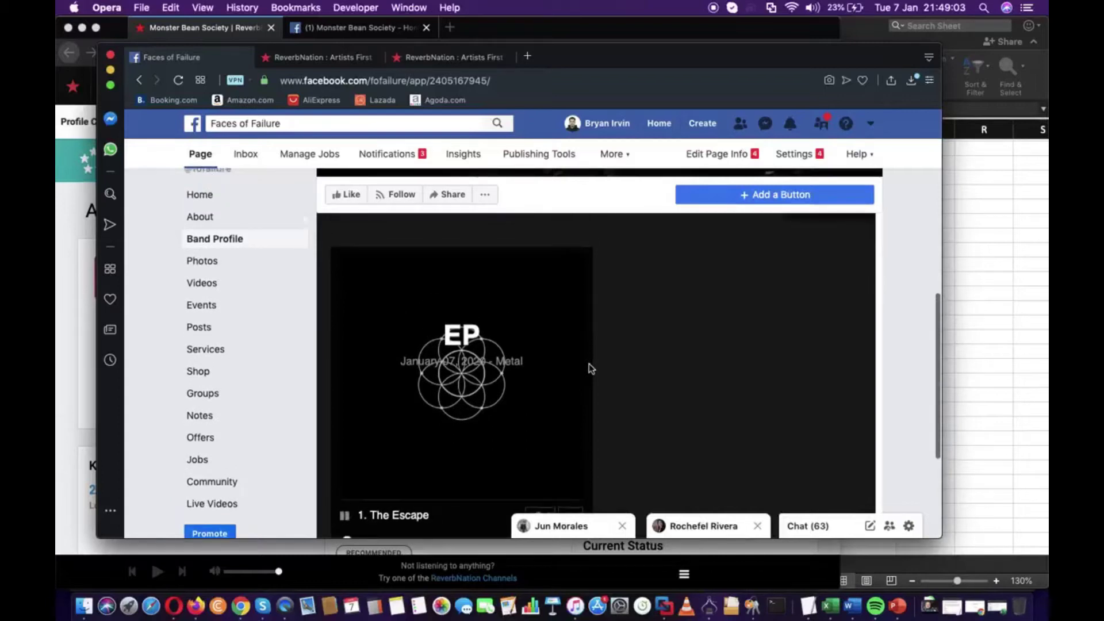
Make the browser full screen and scroll back to the MUSIC player listing 'The Escape'
left_click(110, 85)
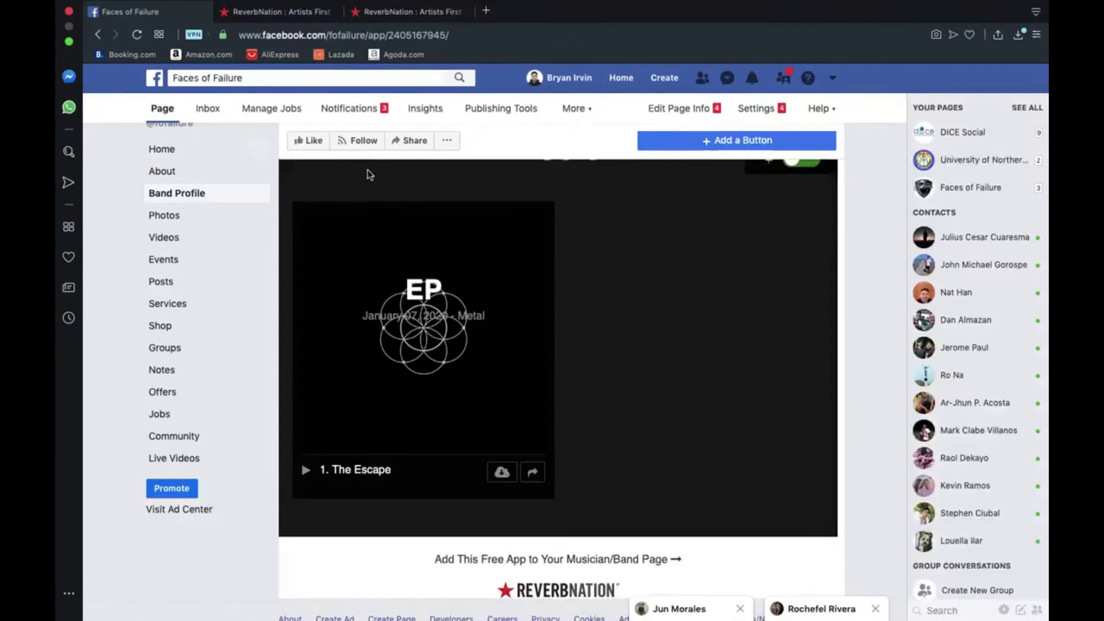
scroll(606, 347, "up", 2)
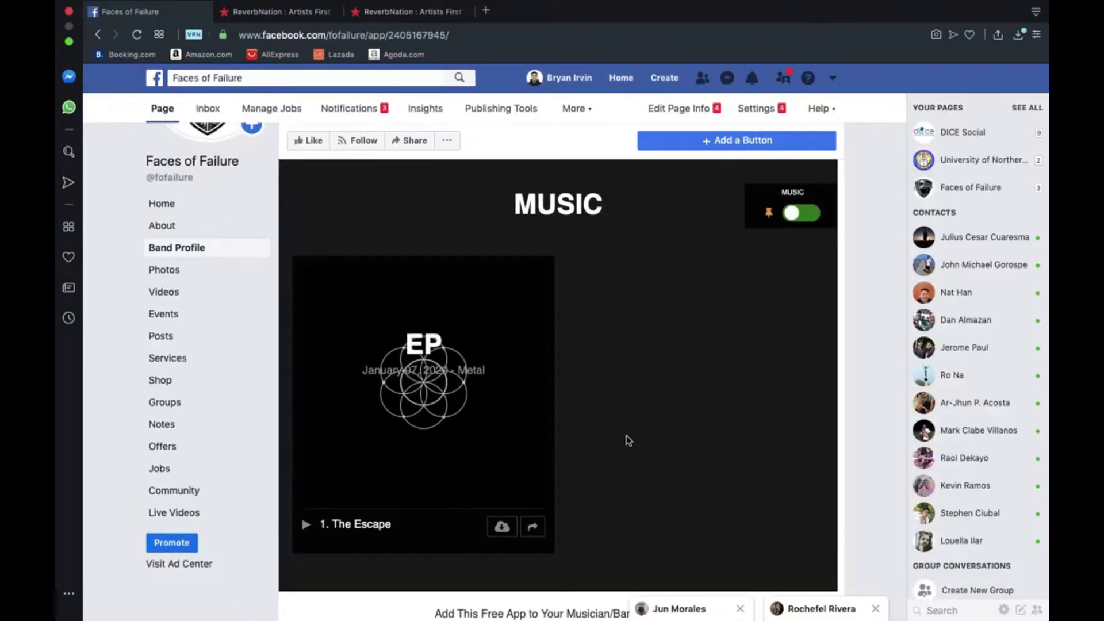
scroll(626, 435, "up", 2)
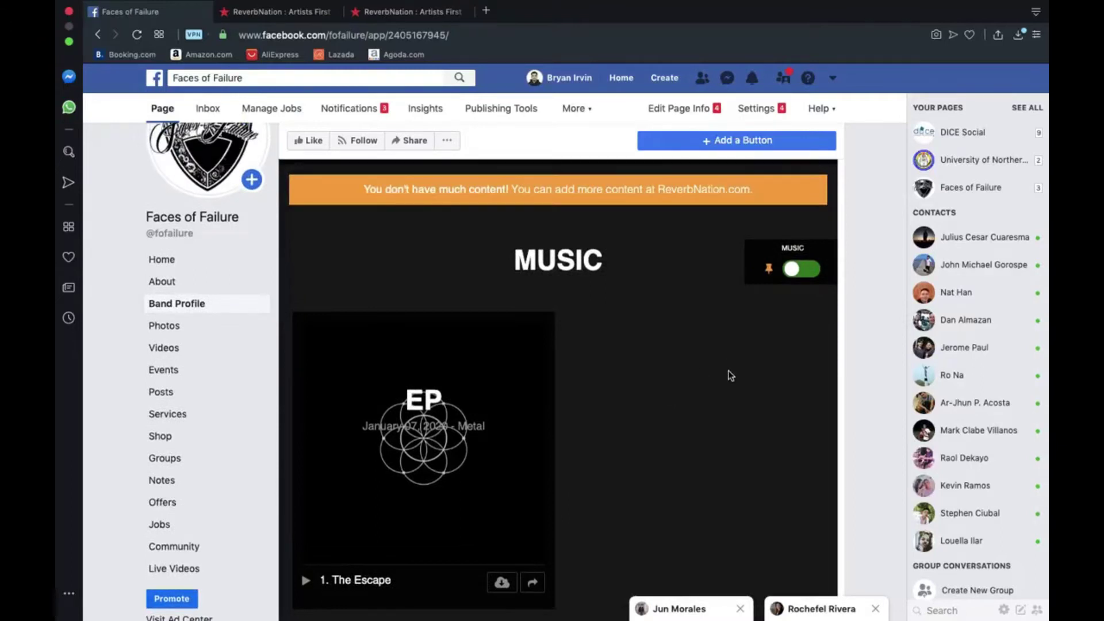
scroll(750, 360, "up", 2)
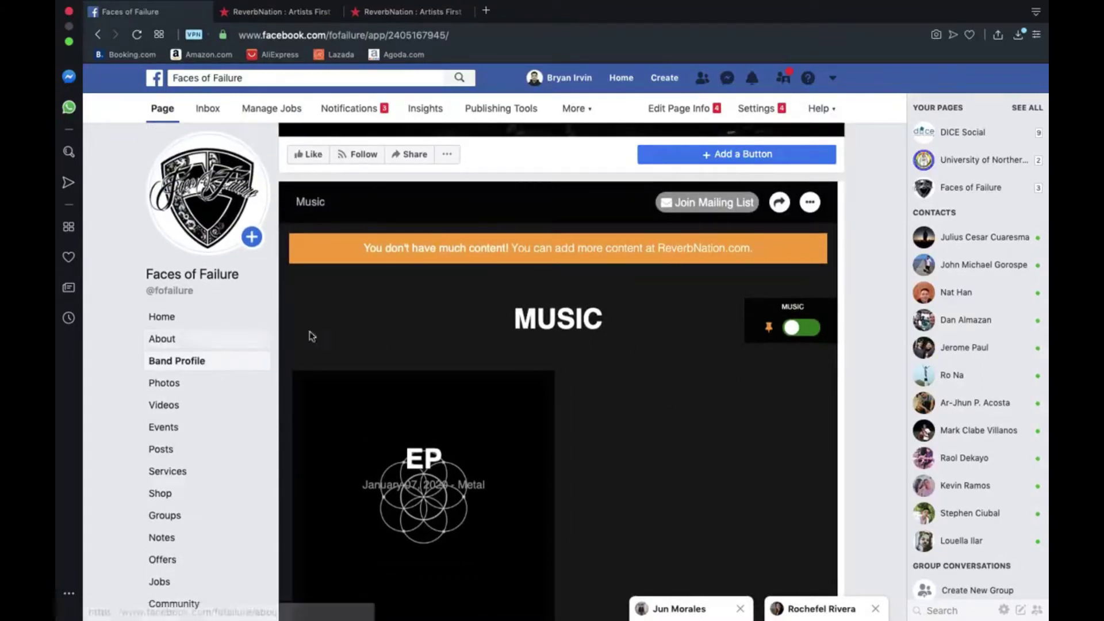
scroll(632, 414, "down", 1)
scroll(632, 414, "down", 2)
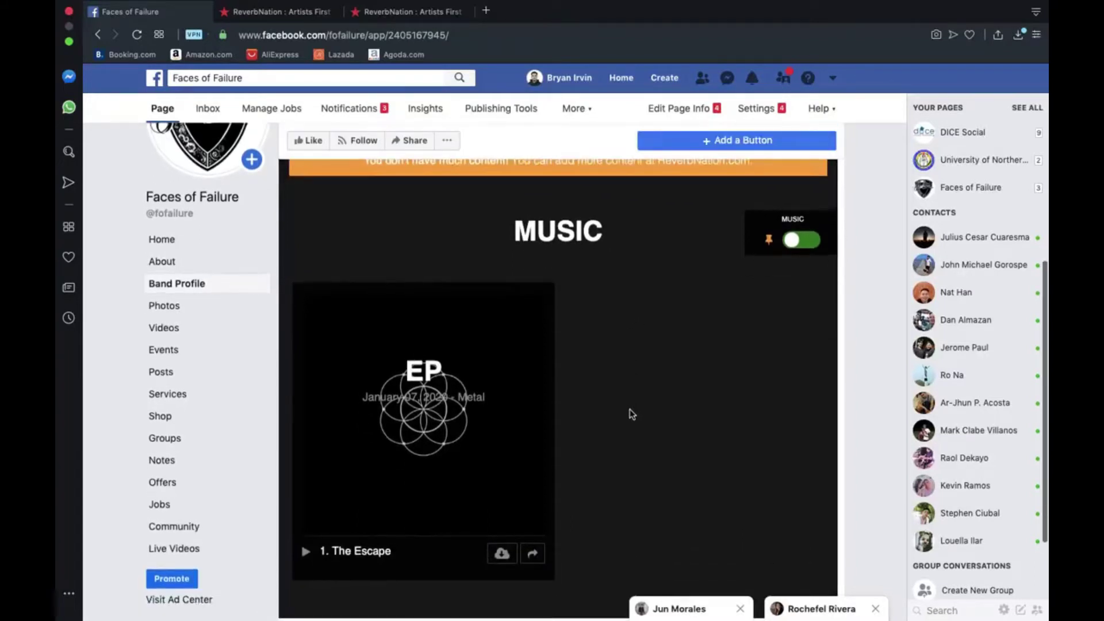
scroll(640, 411, "down", 1)
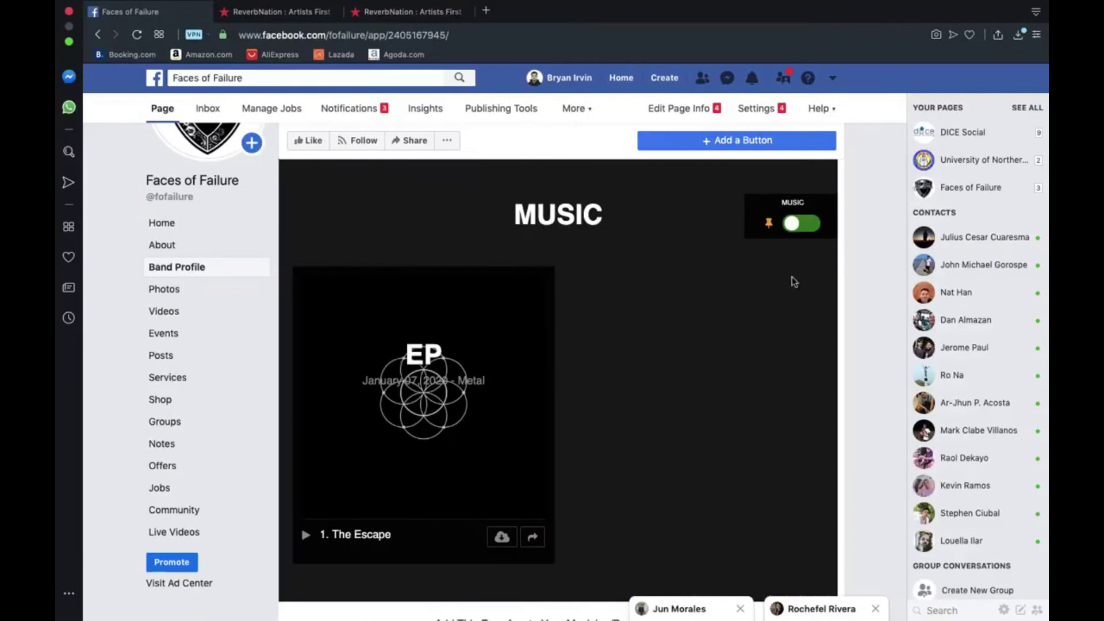
Back on the ReverbNation tab, access the Faces of Failure artist account
left_click(285, 17)
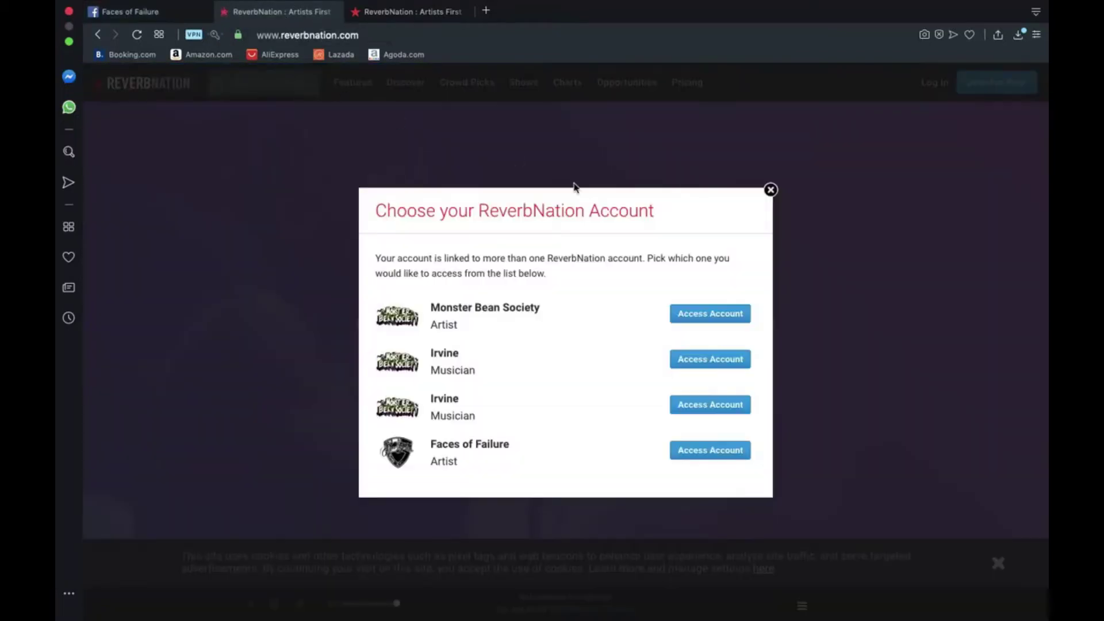
left_click(448, 35)
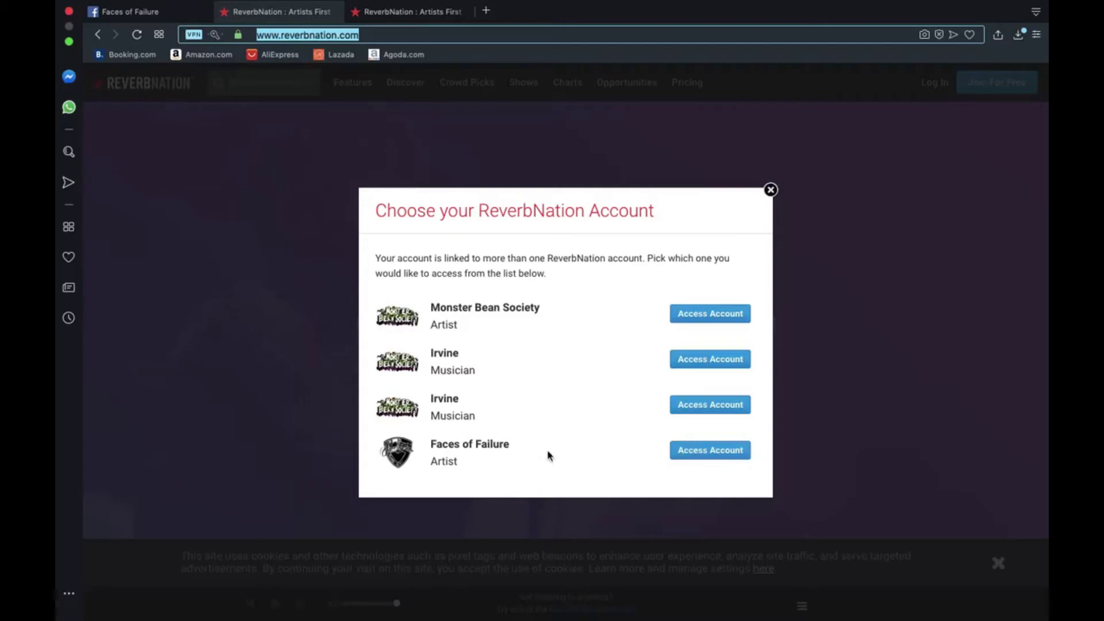
left_click(694, 458)
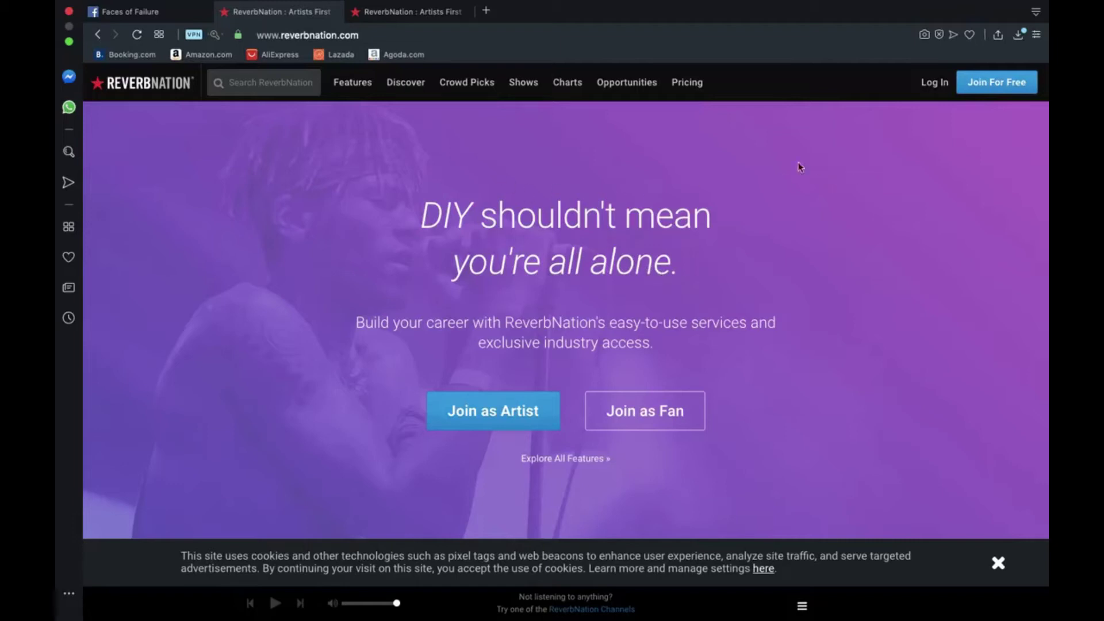
Log in to ReverbNation with the saved email and password, then access Faces of Failure
left_click(927, 91)
left_click(537, 359)
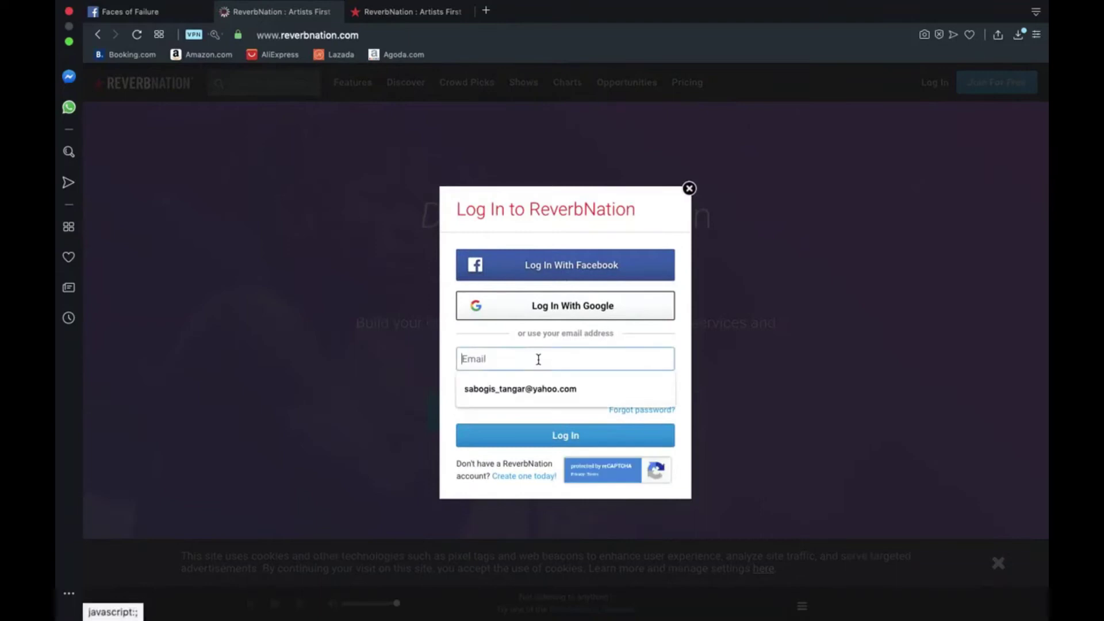
left_click(533, 390)
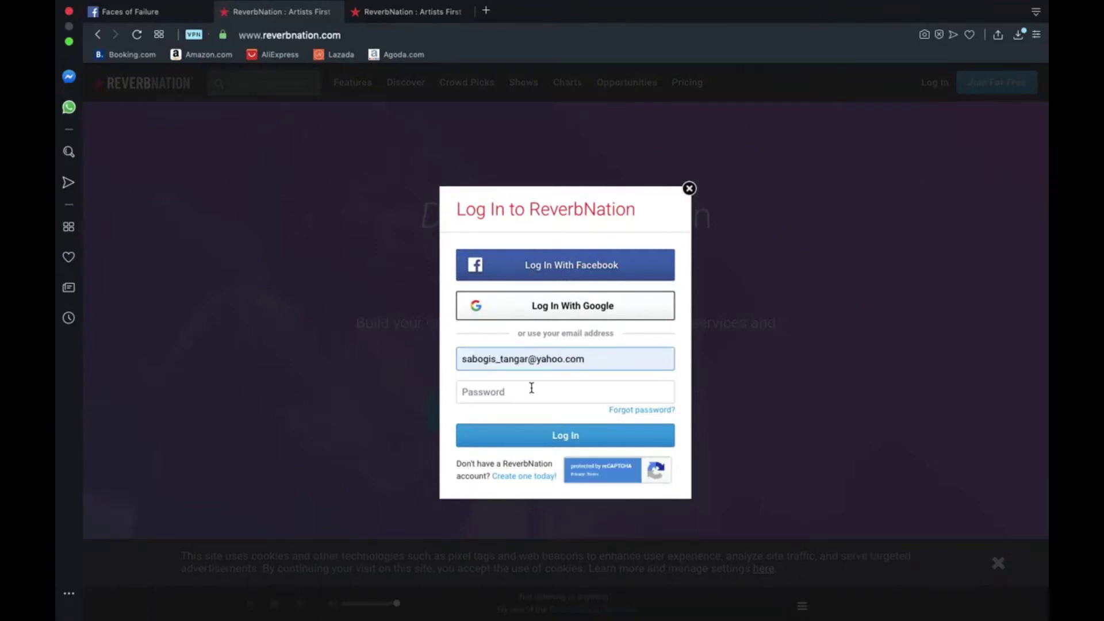
left_click(531, 389)
type("aaaaaaaaaa")
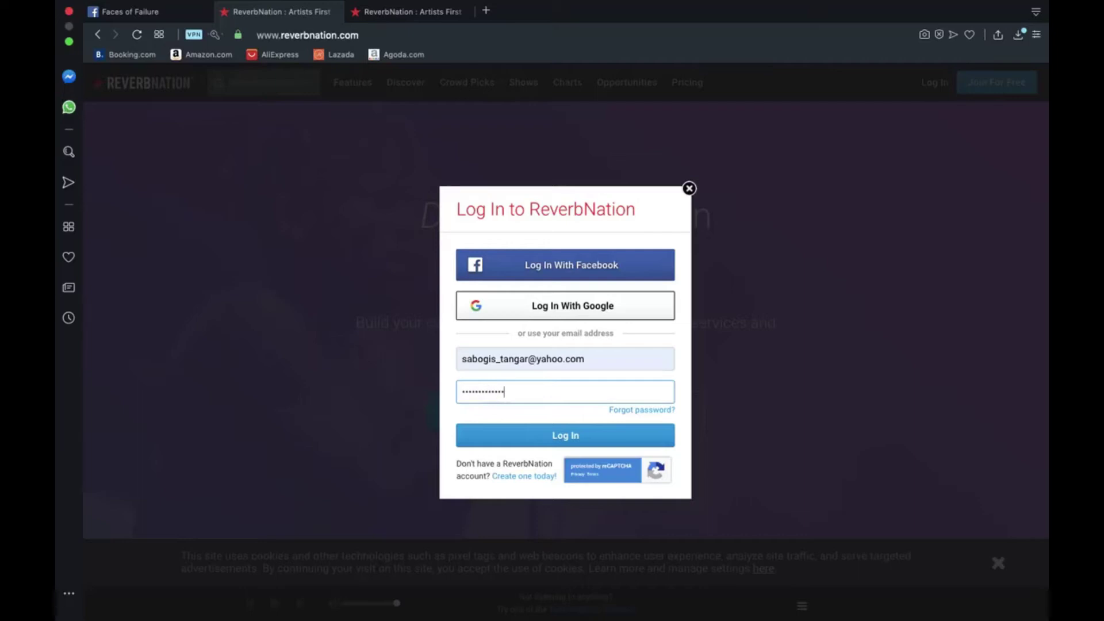
type("a")
left_click(526, 434)
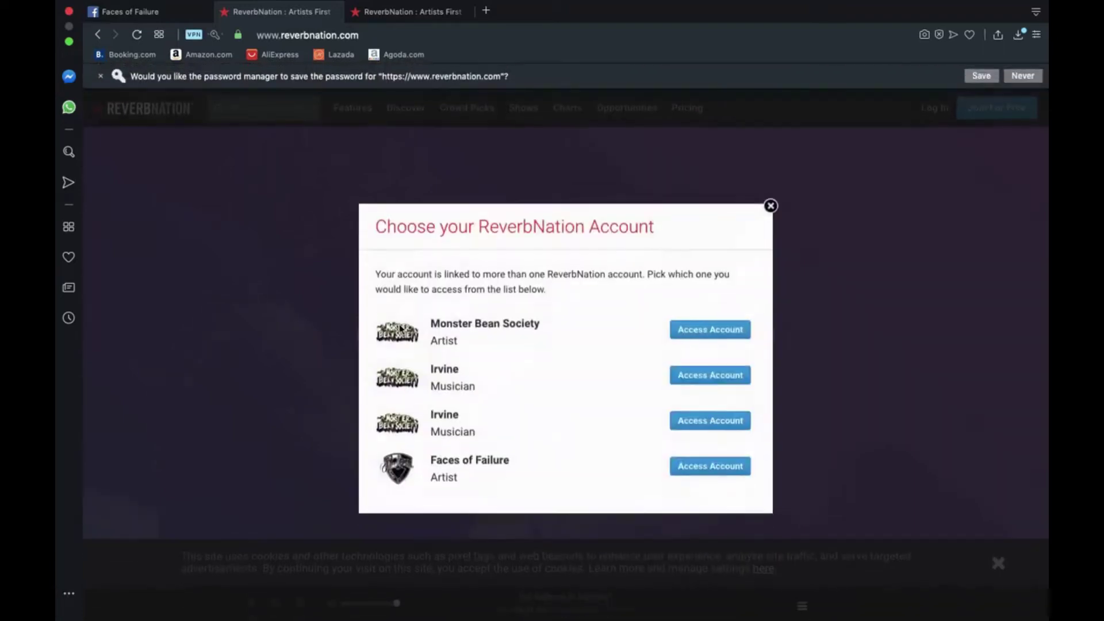
left_click(678, 463)
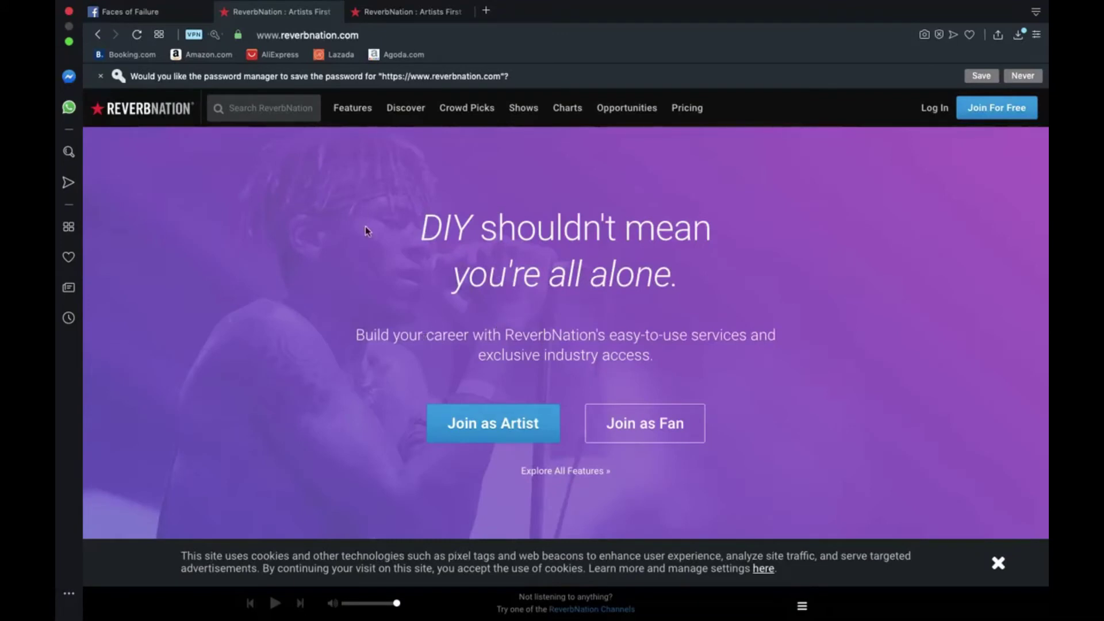
Log in again, re-enter the Faces of Failure account, and switch to the third ReverbNation tab
left_click(934, 108)
left_click(497, 372)
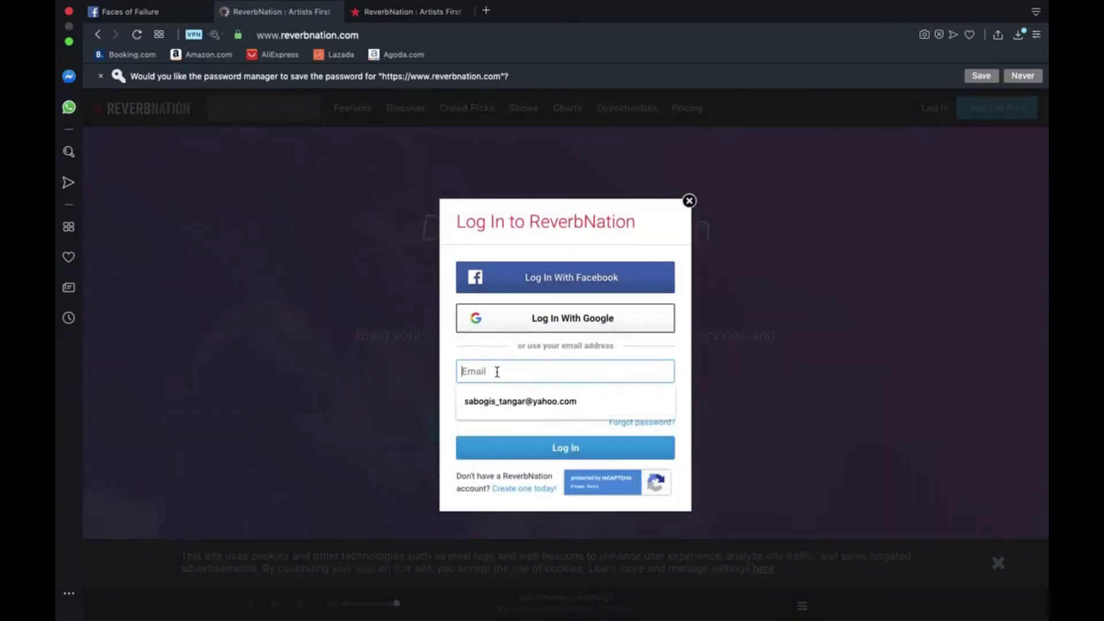
left_click(496, 402)
left_click(497, 411)
type("•")
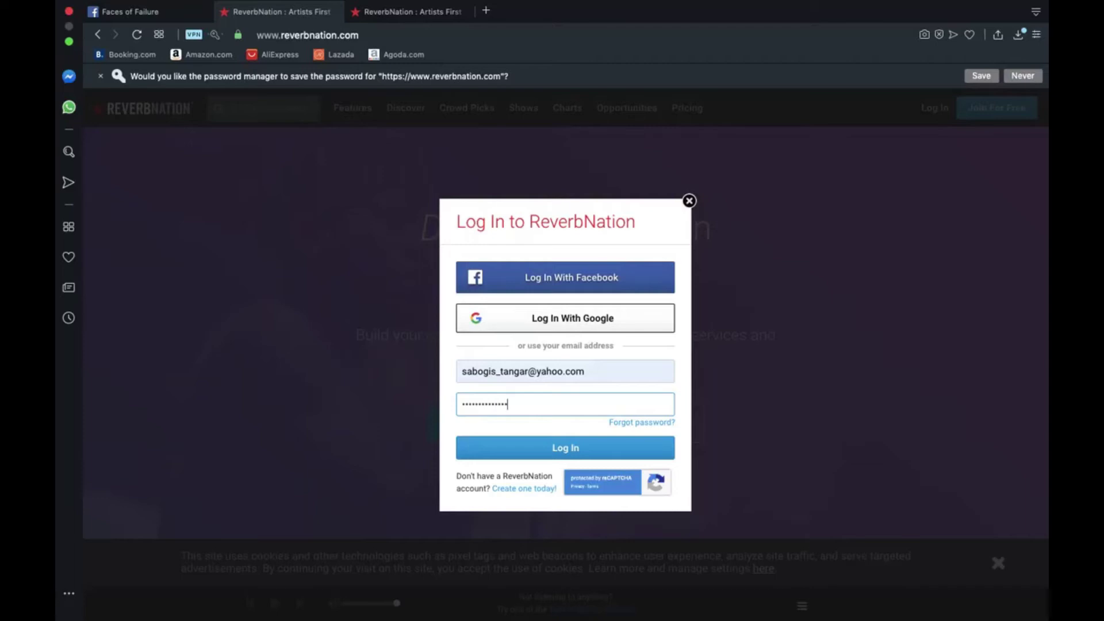
key("Return")
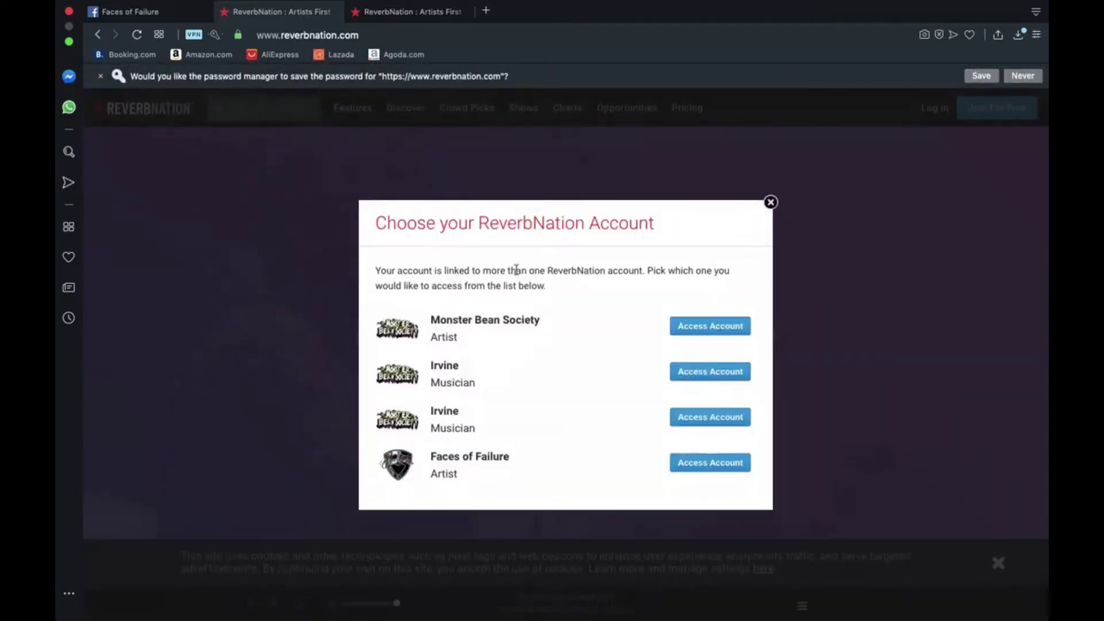
left_click(673, 464)
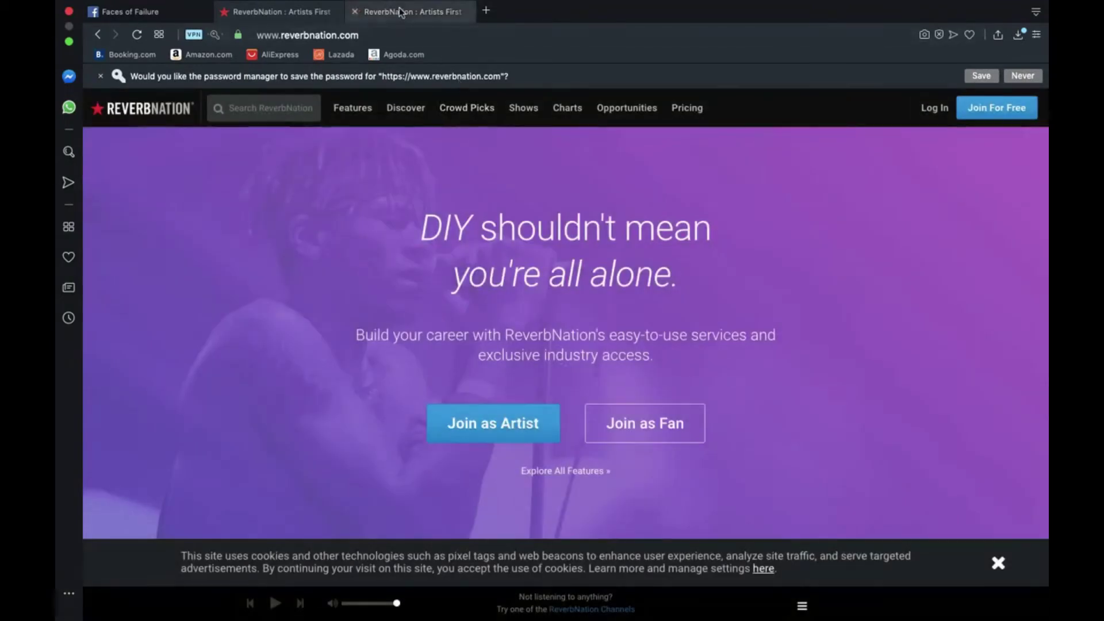
left_click(392, 14)
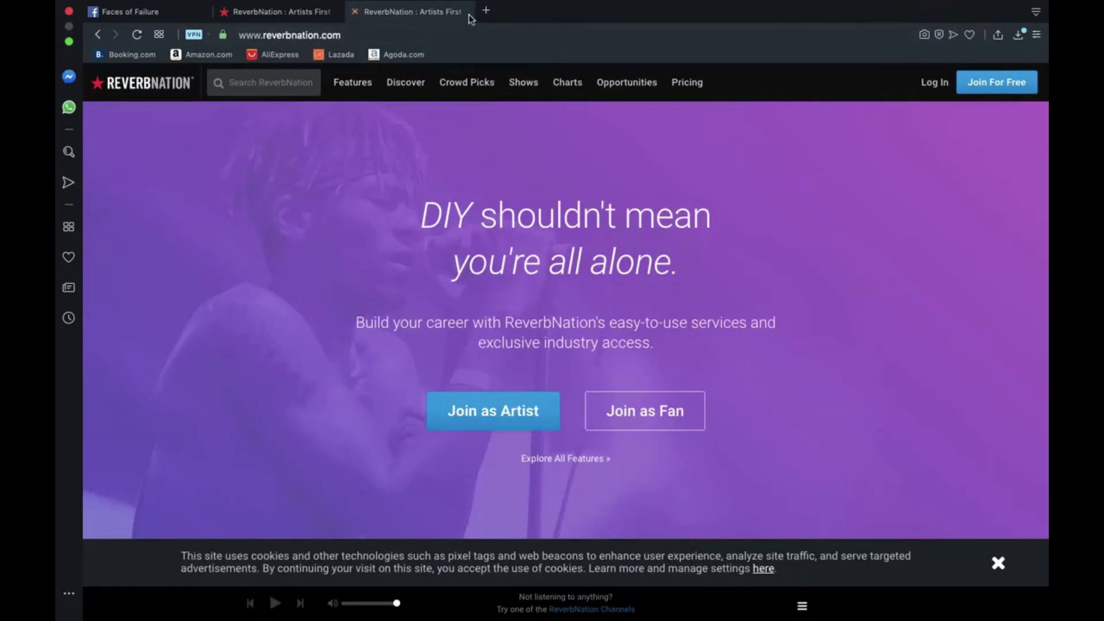
Close the extra tab and disk notice, log in, and access the Monster Bean Society account
left_click(456, 10)
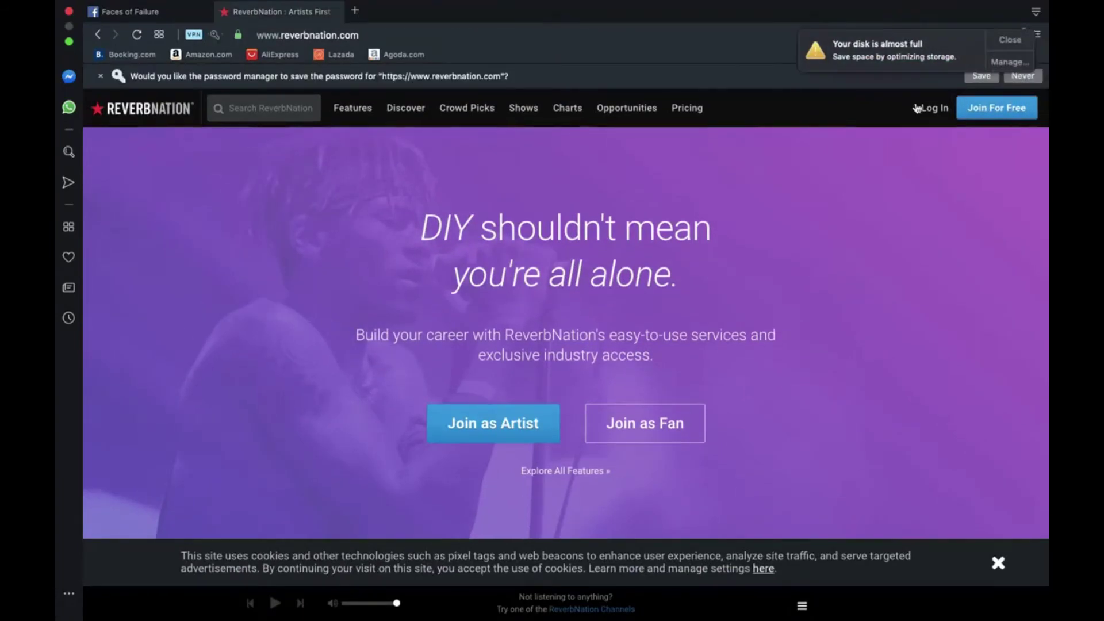
left_click(1010, 39)
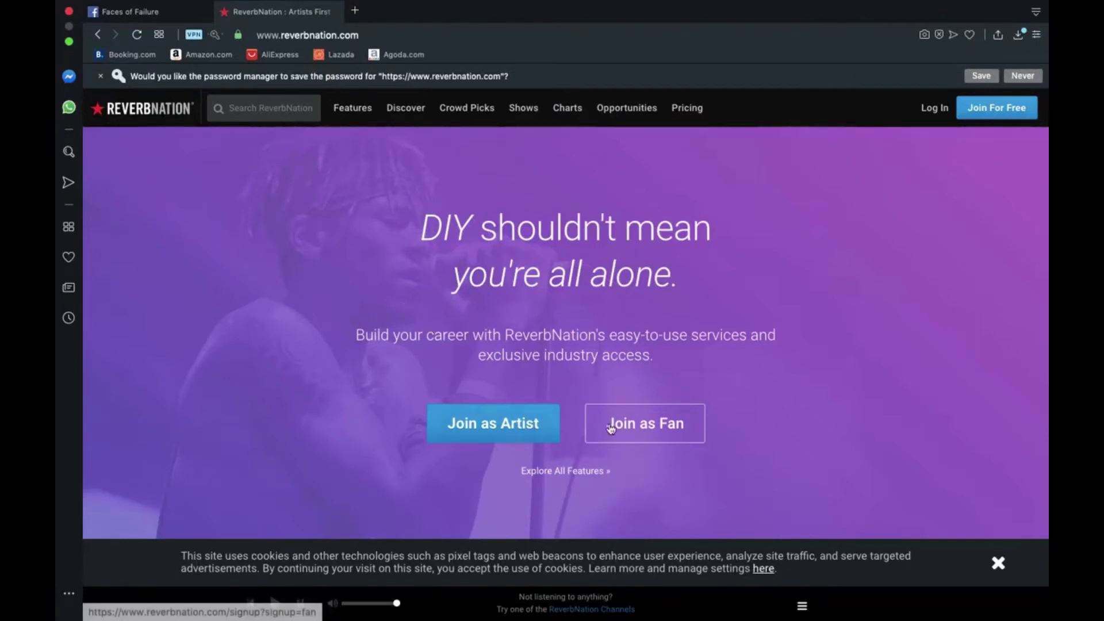
left_click(930, 87)
left_click(533, 354)
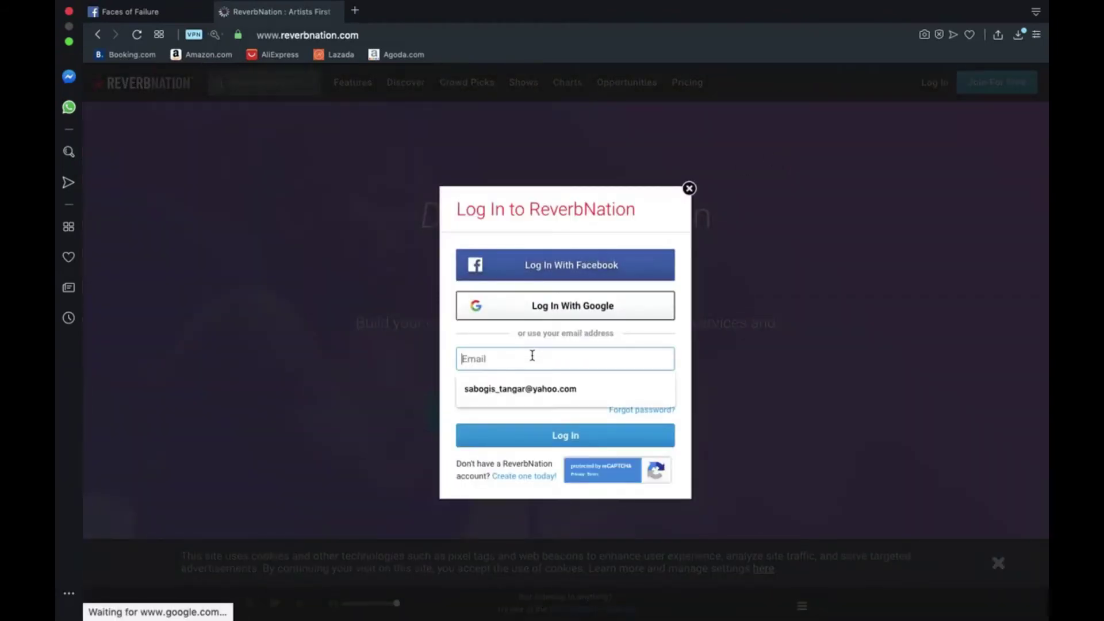
left_click(516, 385)
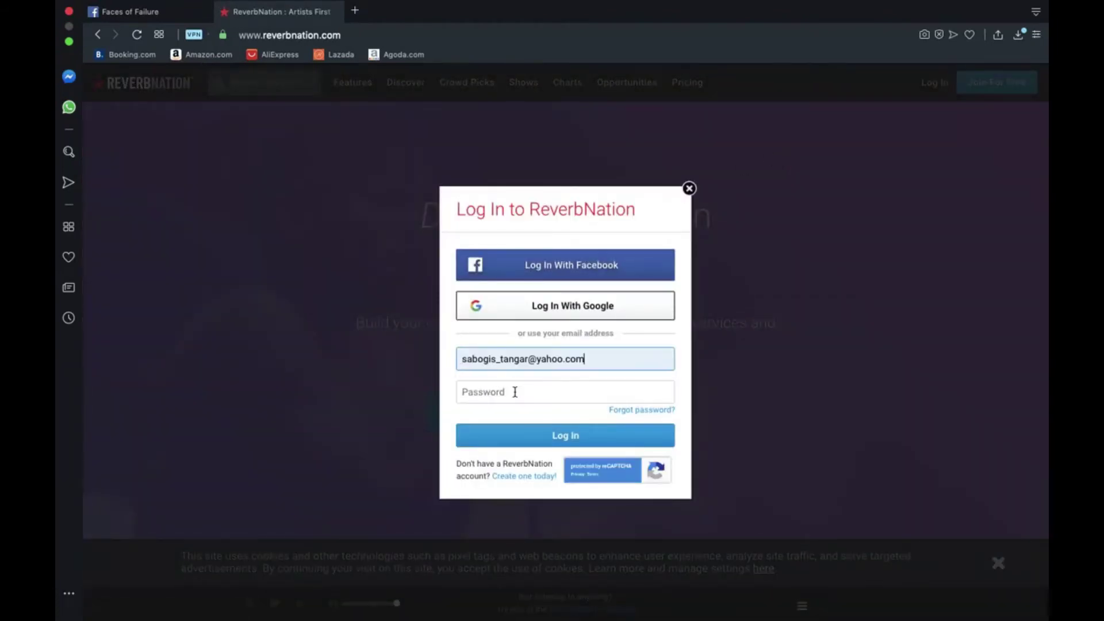
left_click(516, 385)
type("•")
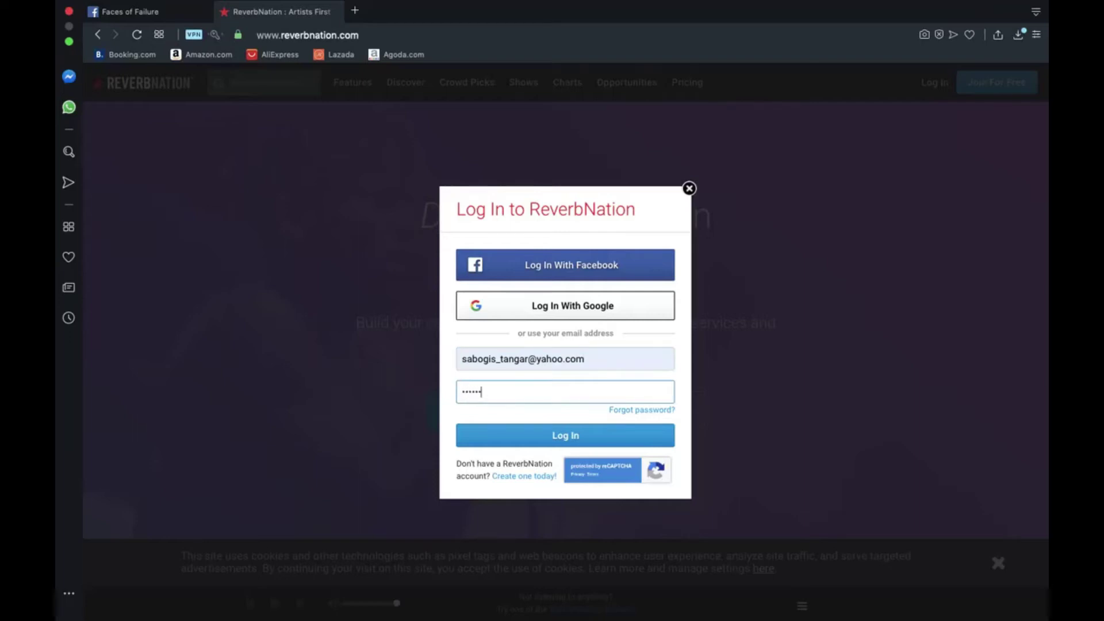
key("BackSpace")
key("BackSpace")
key("BackSpace")
key("BackSpace")
key("BackSpace")
type("•")
key("Return")
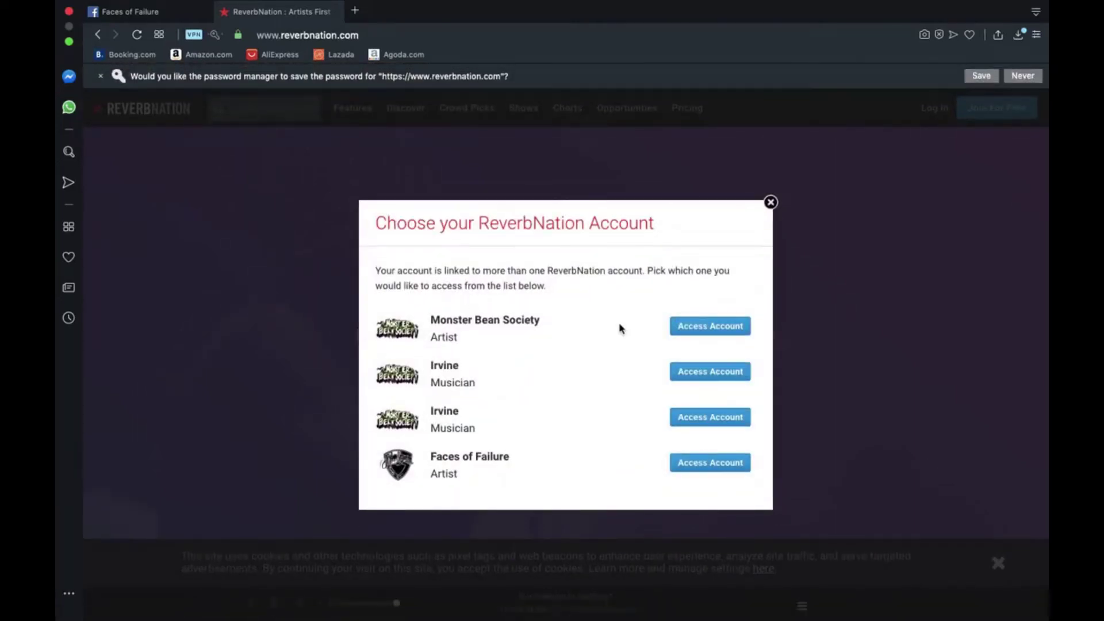
left_click(698, 463)
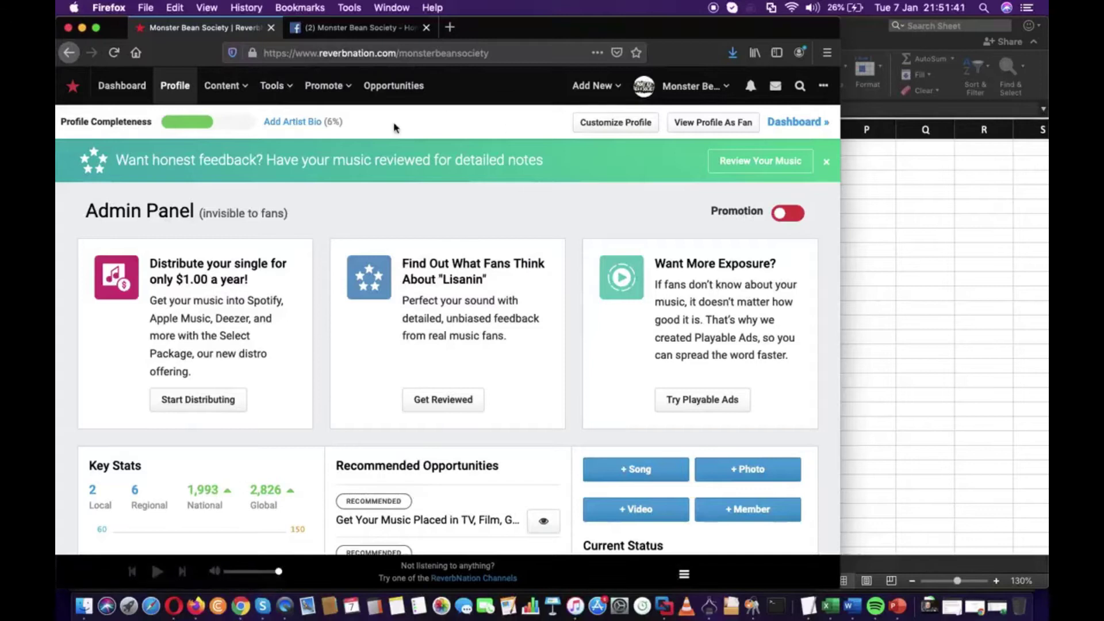
Go full screen and review Key Stats: 2 local, 6 regional, 1,993 national, 2,826 global
left_click(98, 28)
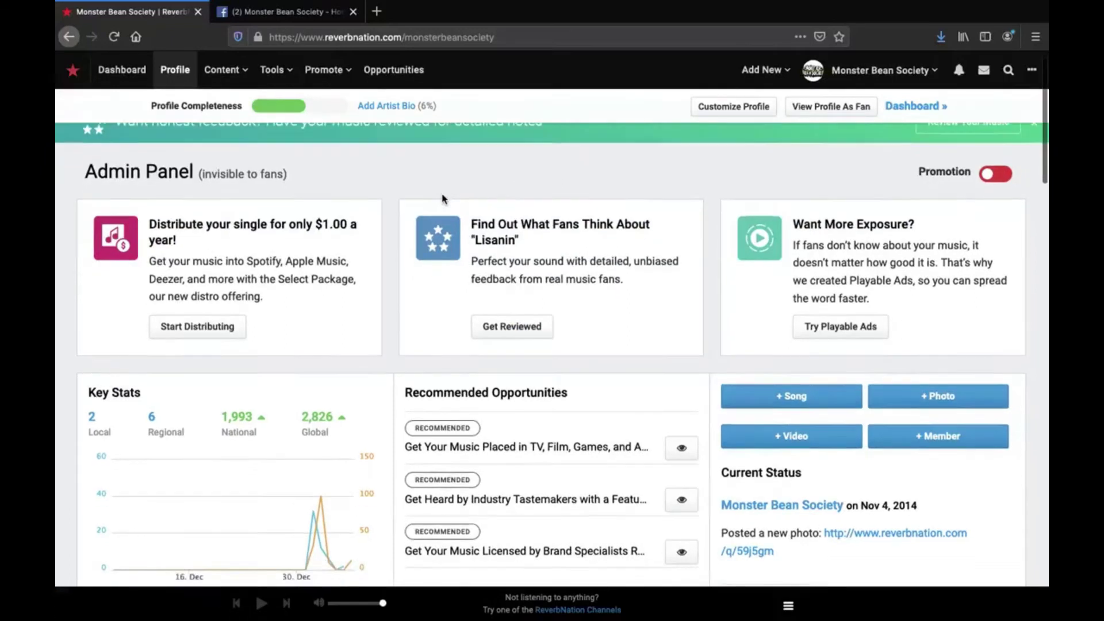
scroll(442, 198, "down", 1)
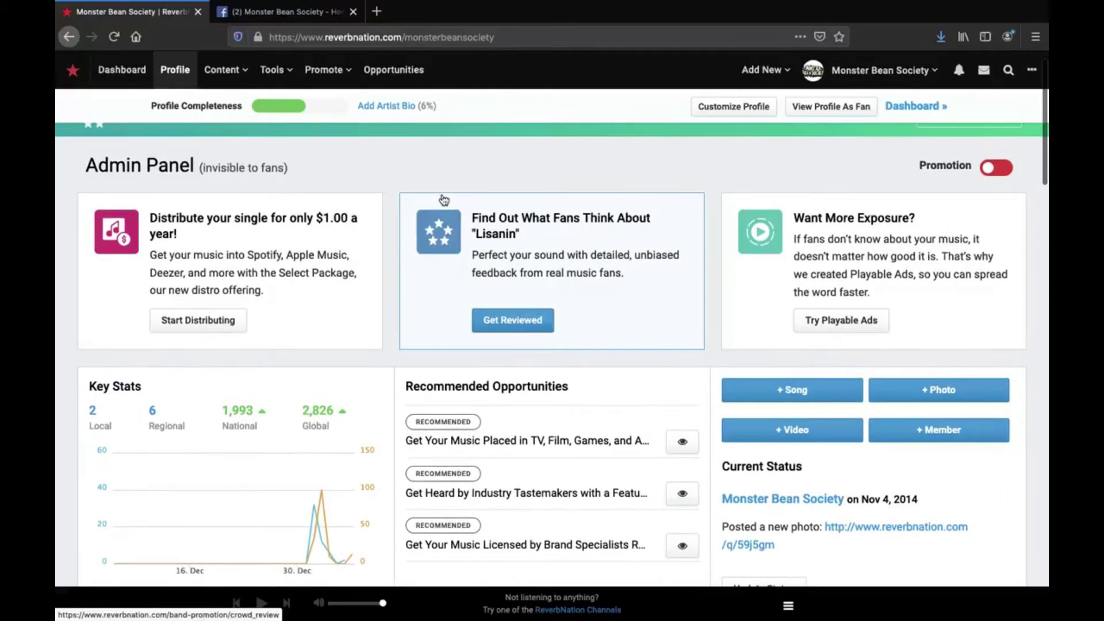
scroll(443, 198, "down", 1)
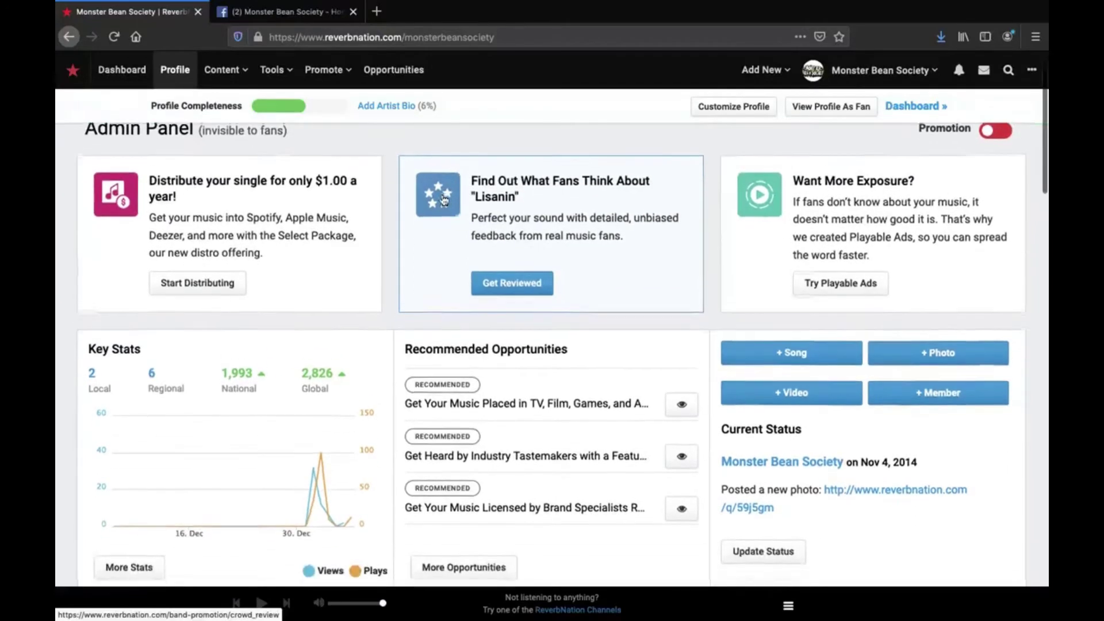
scroll(443, 198, "up", 1)
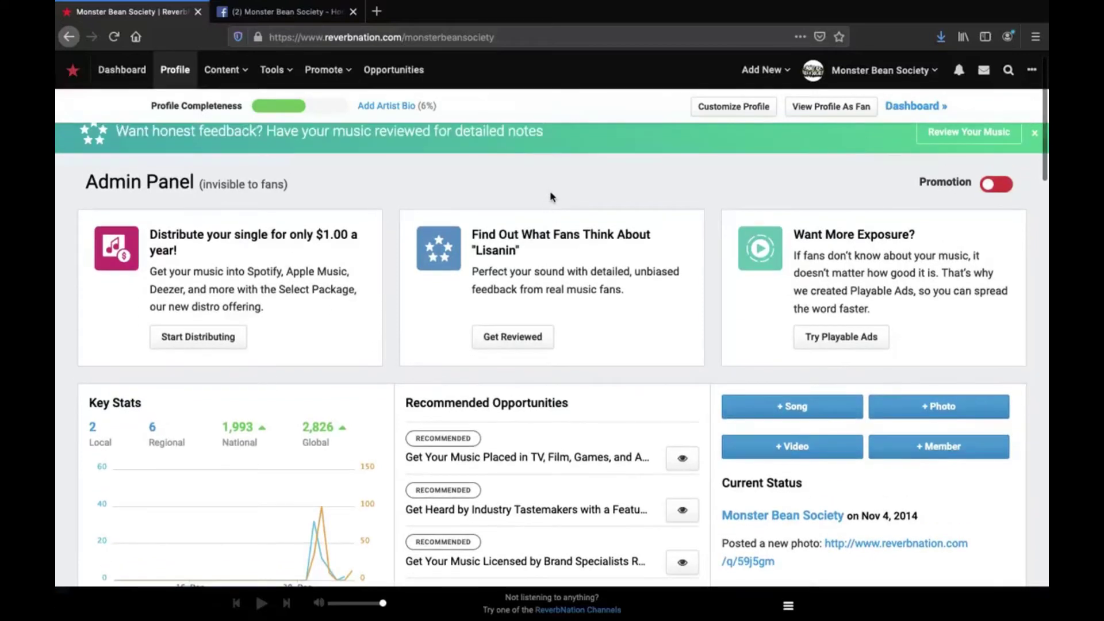
scroll(550, 201, "down", 1)
scroll(549, 202, "up", 2)
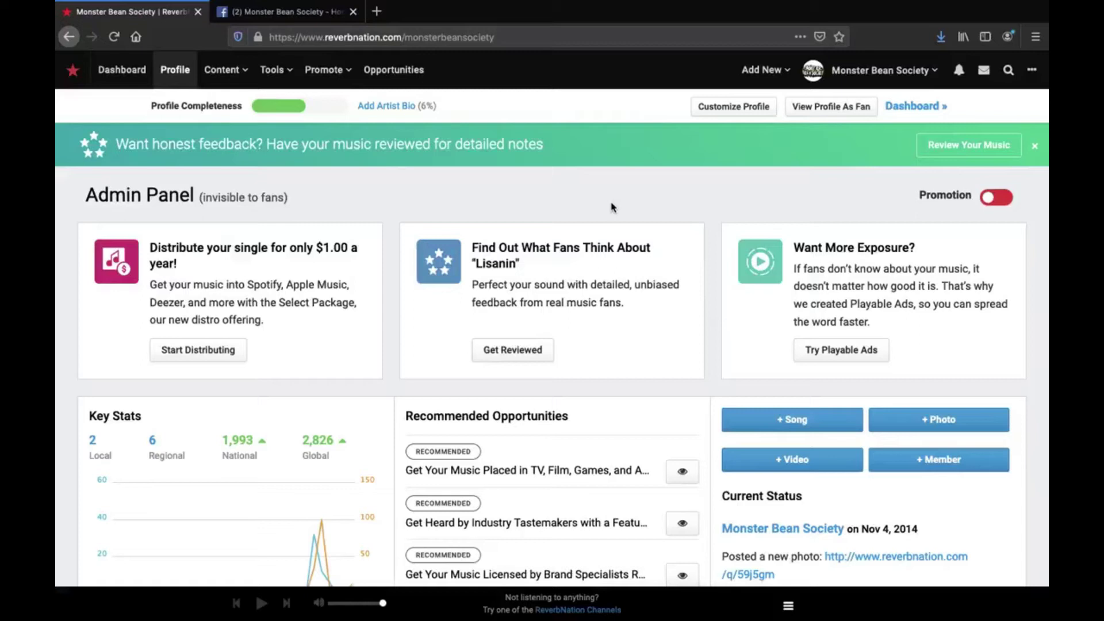
scroll(602, 207, "down", 1)
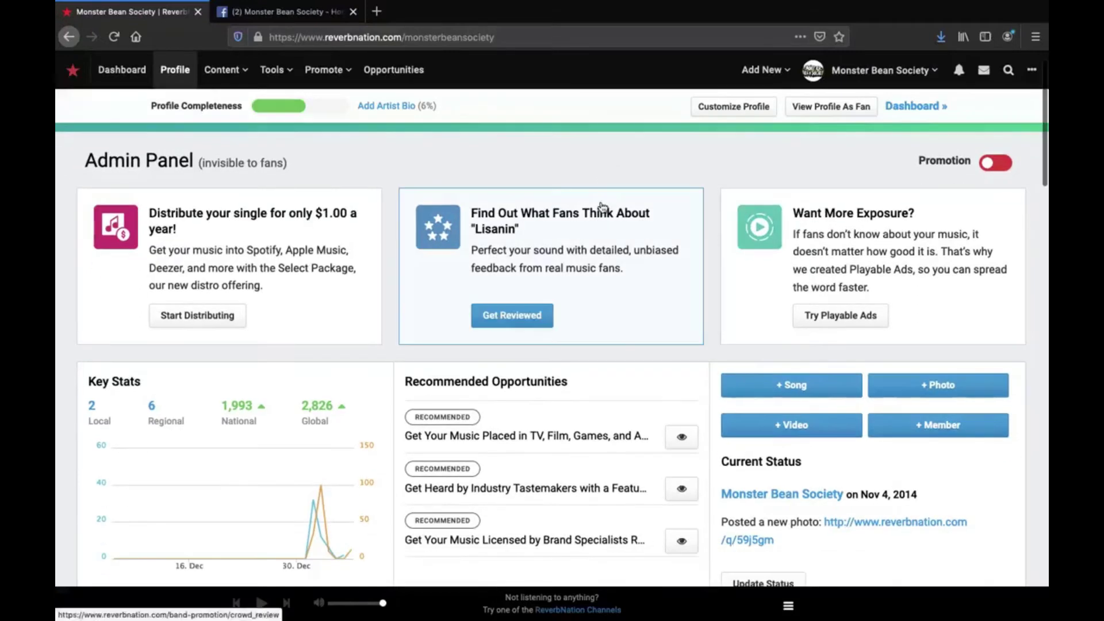
scroll(569, 286, "down", 3)
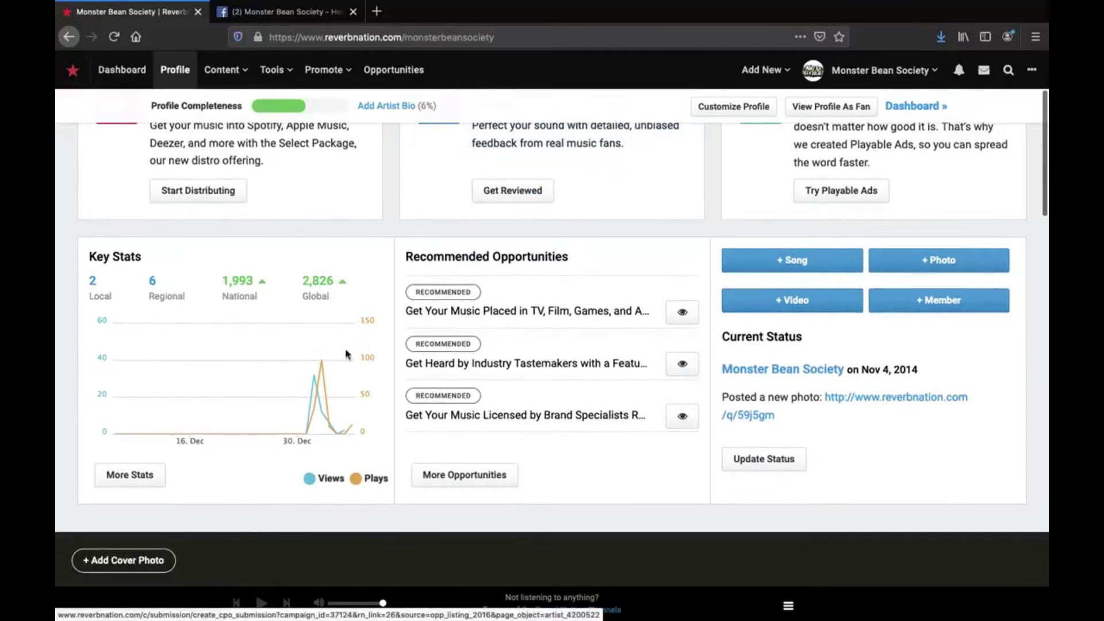
scroll(351, 368, "down", 2)
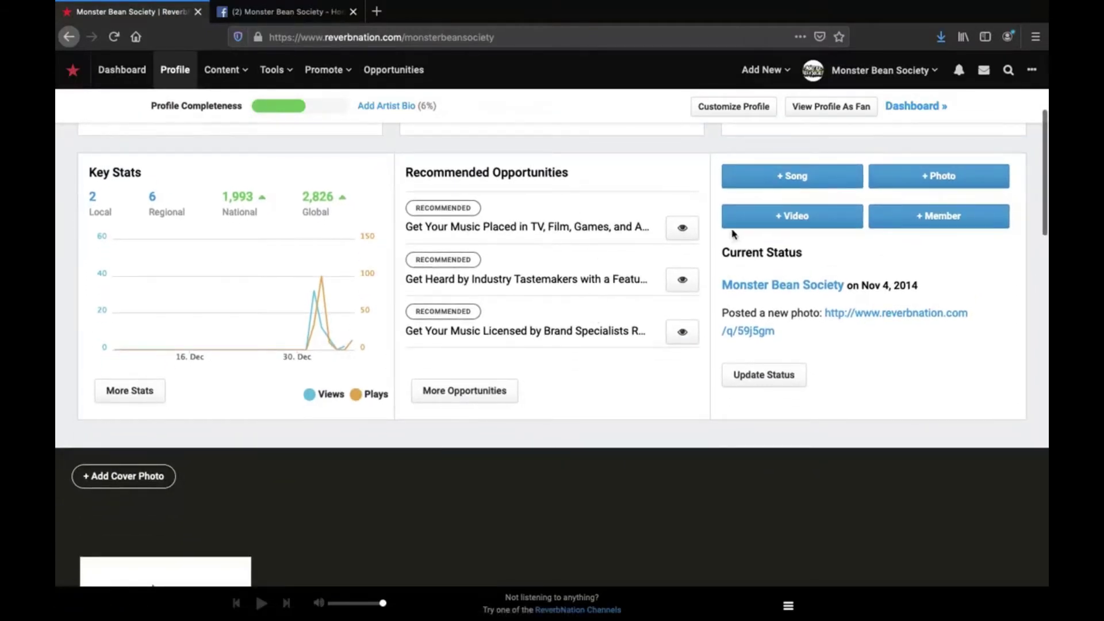
scroll(671, 310, "up", 2)
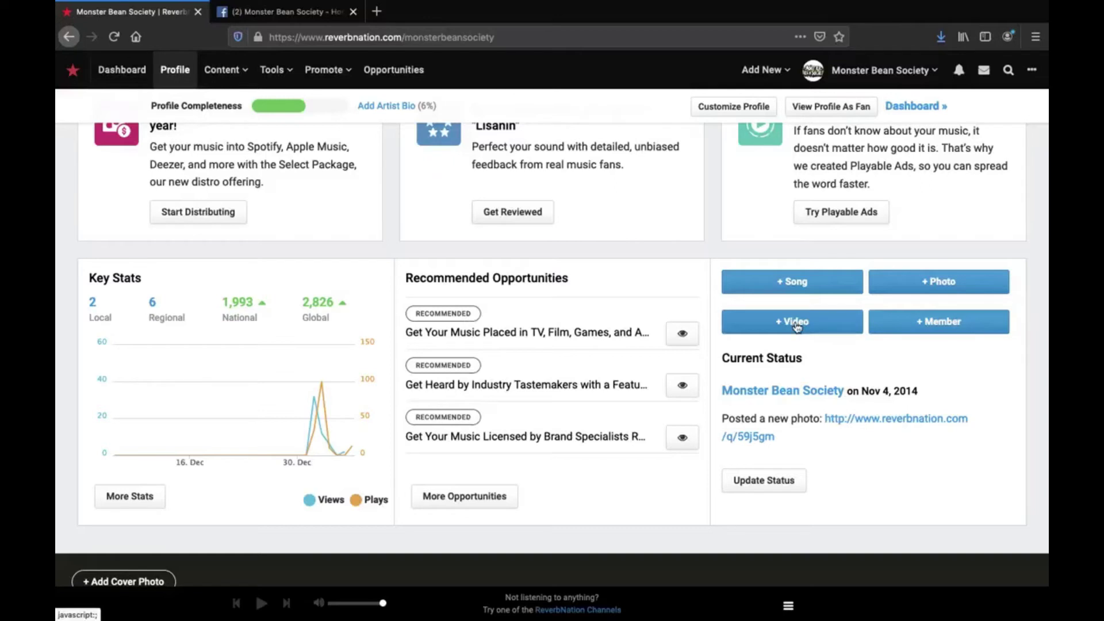
scroll(584, 342, "down", 3)
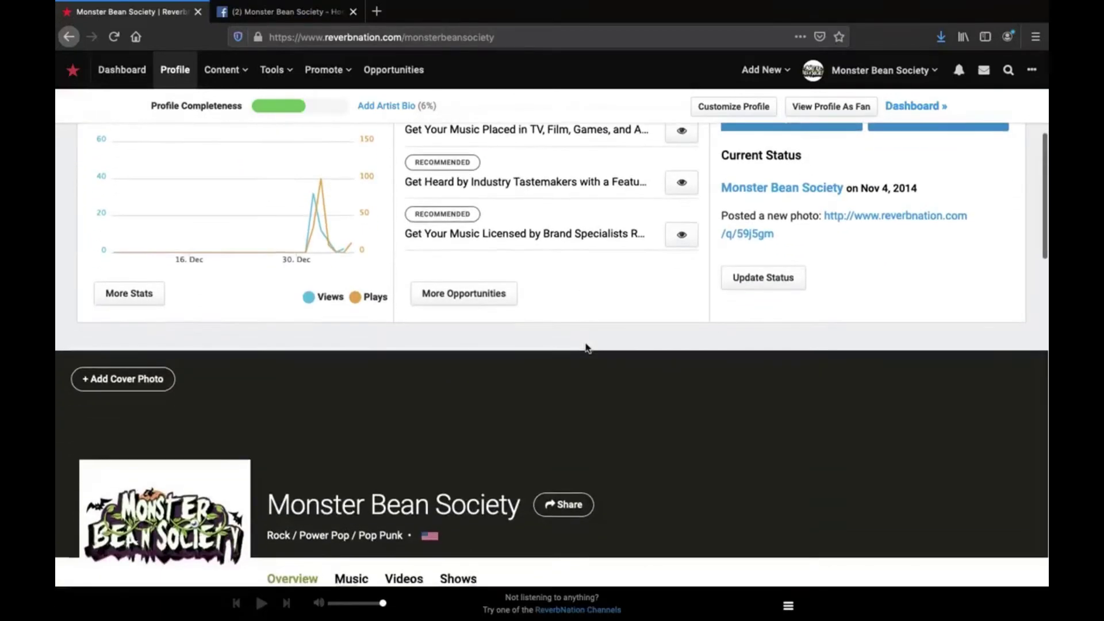
scroll(584, 342, "down", 5)
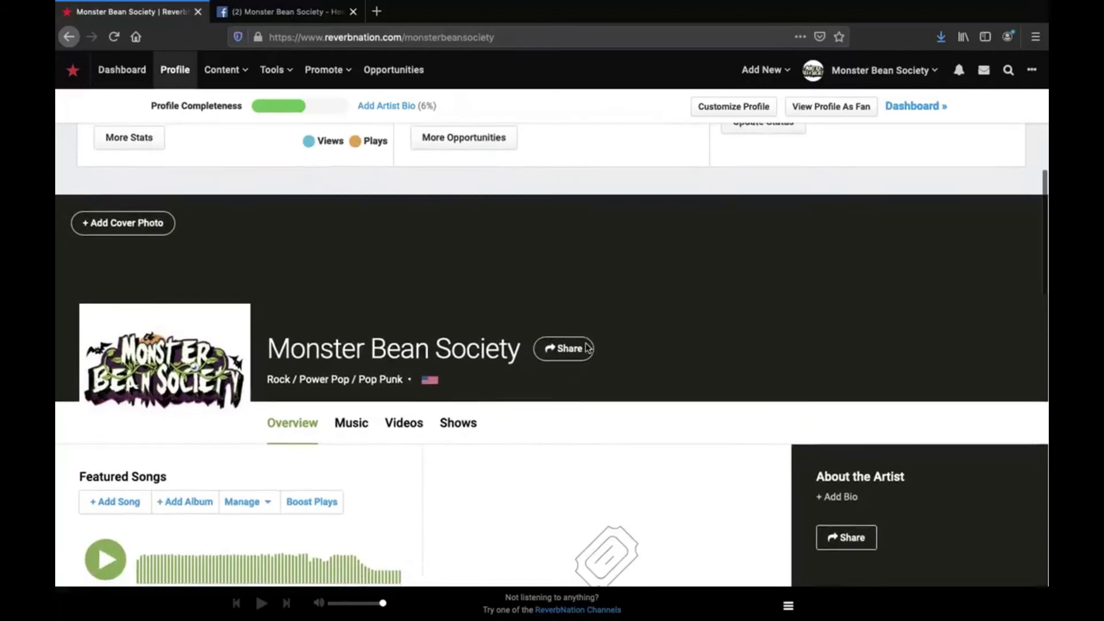
scroll(585, 348, "down", 2)
scroll(585, 347, "up", 1)
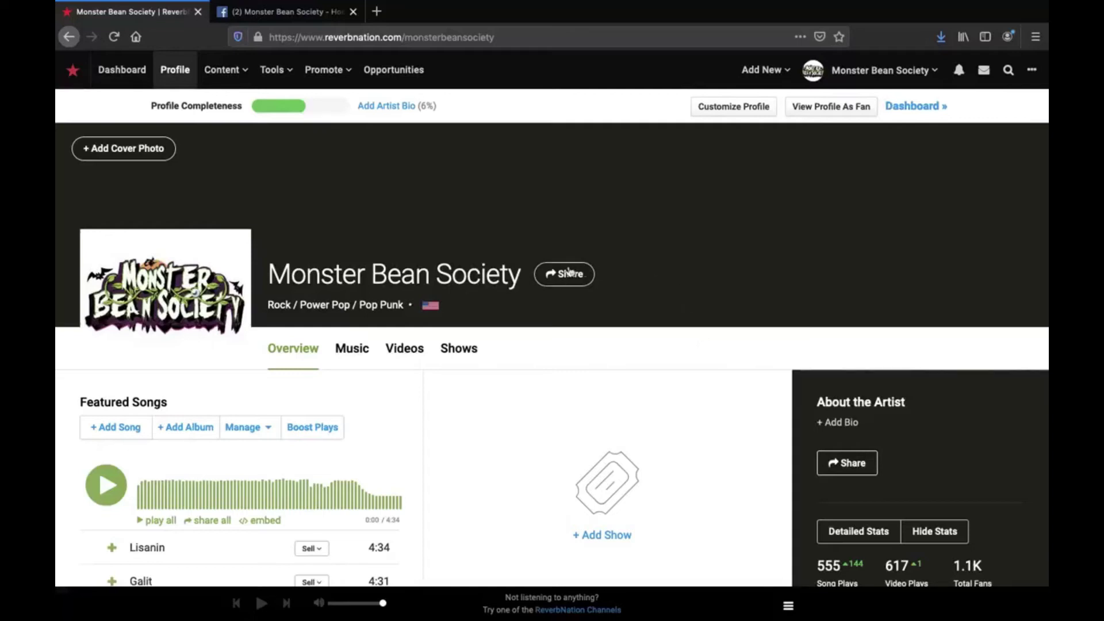
scroll(522, 244, "down", 1)
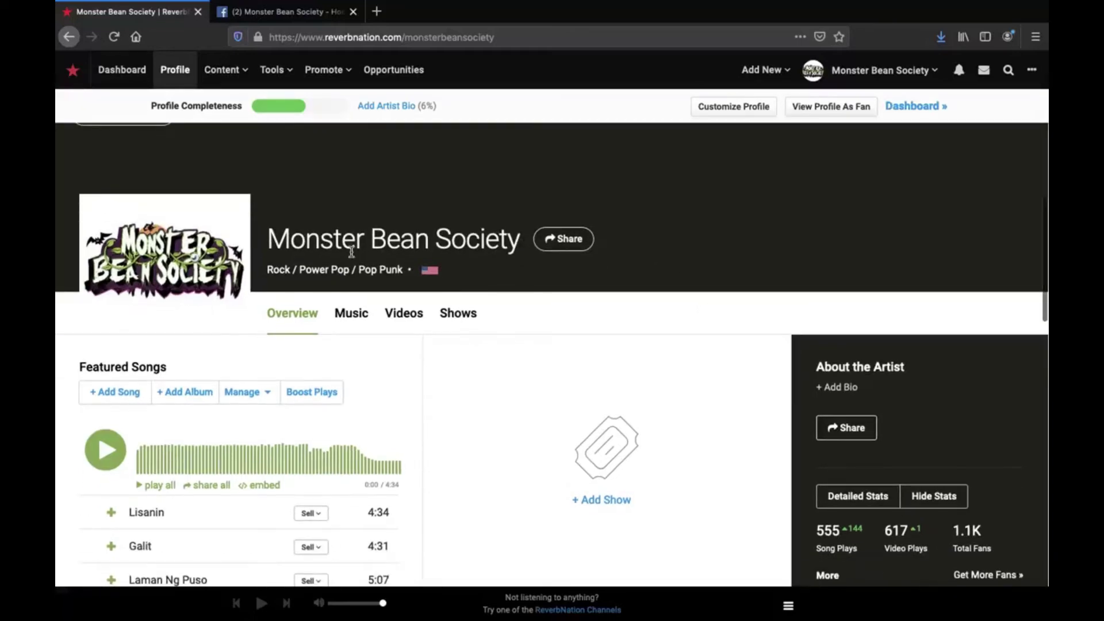
scroll(352, 251, "up", 2)
scroll(546, 256, "down", 4)
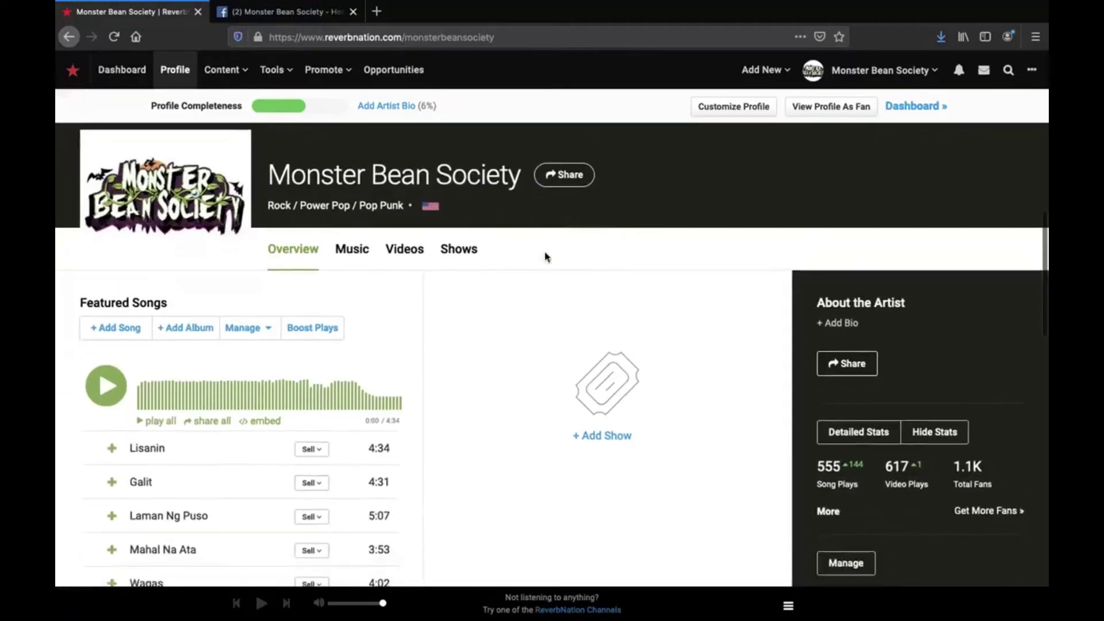
scroll(490, 345, "down", 1)
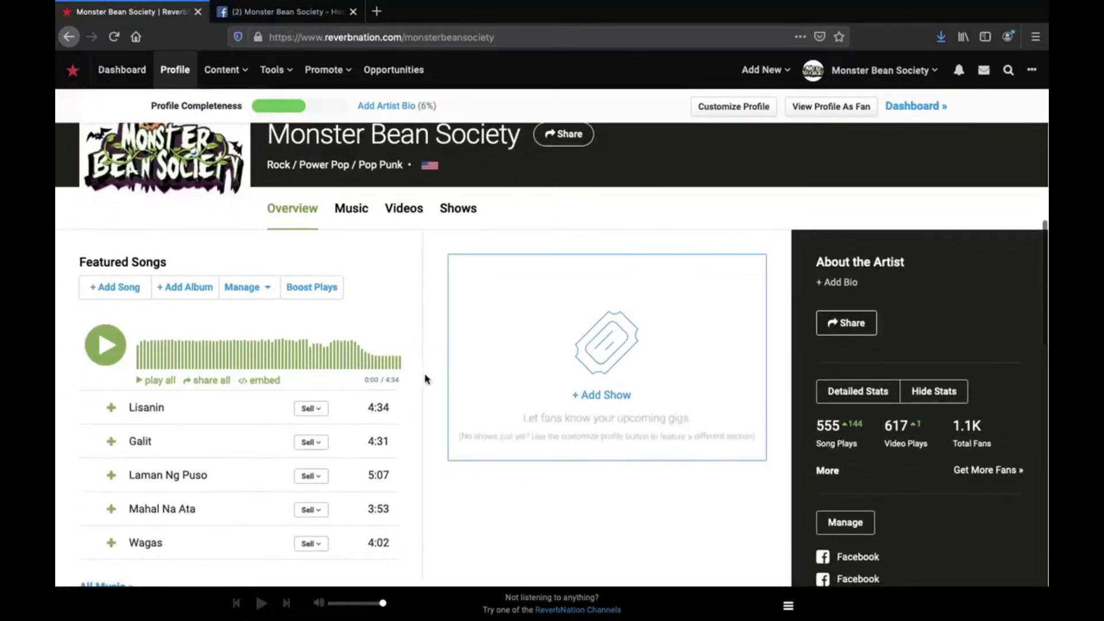
scroll(424, 377, "down", 2)
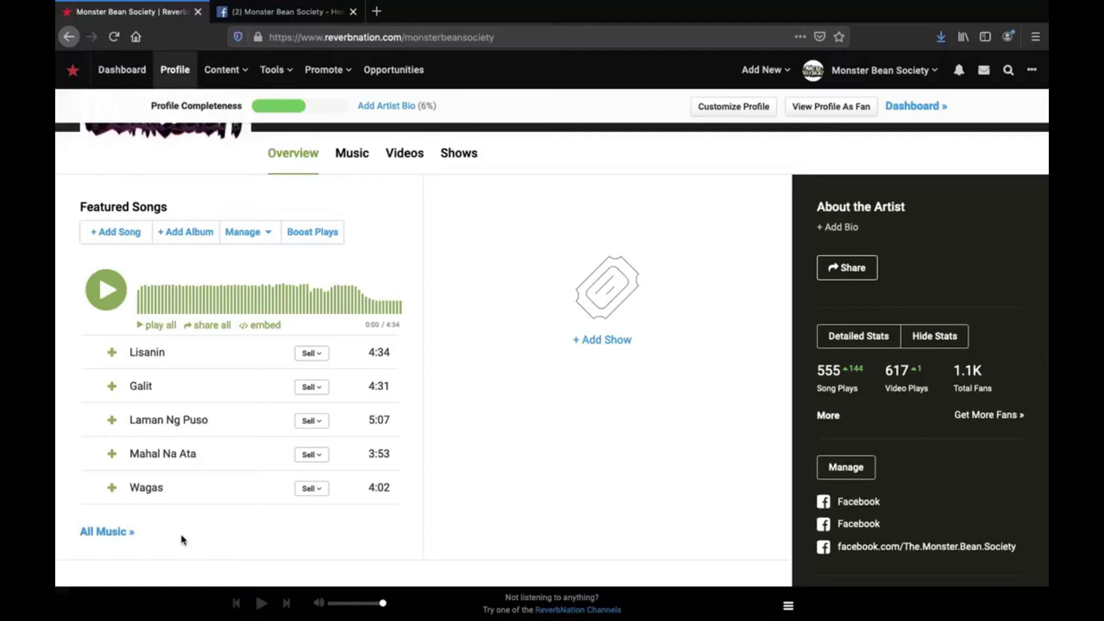
scroll(190, 534, "down", 3)
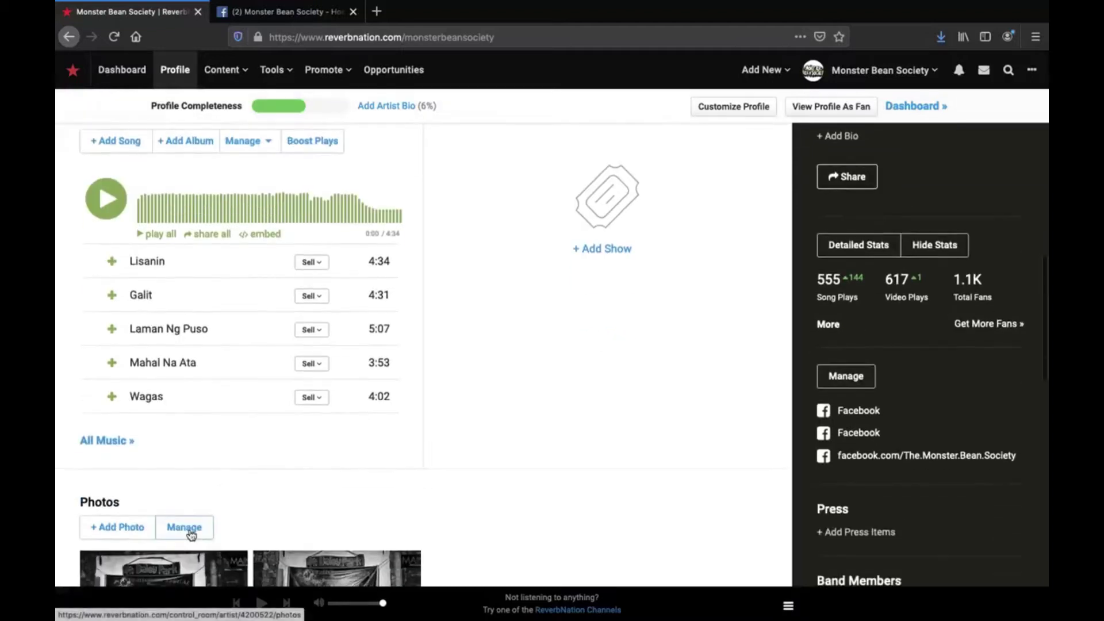
scroll(190, 532, "up", 2)
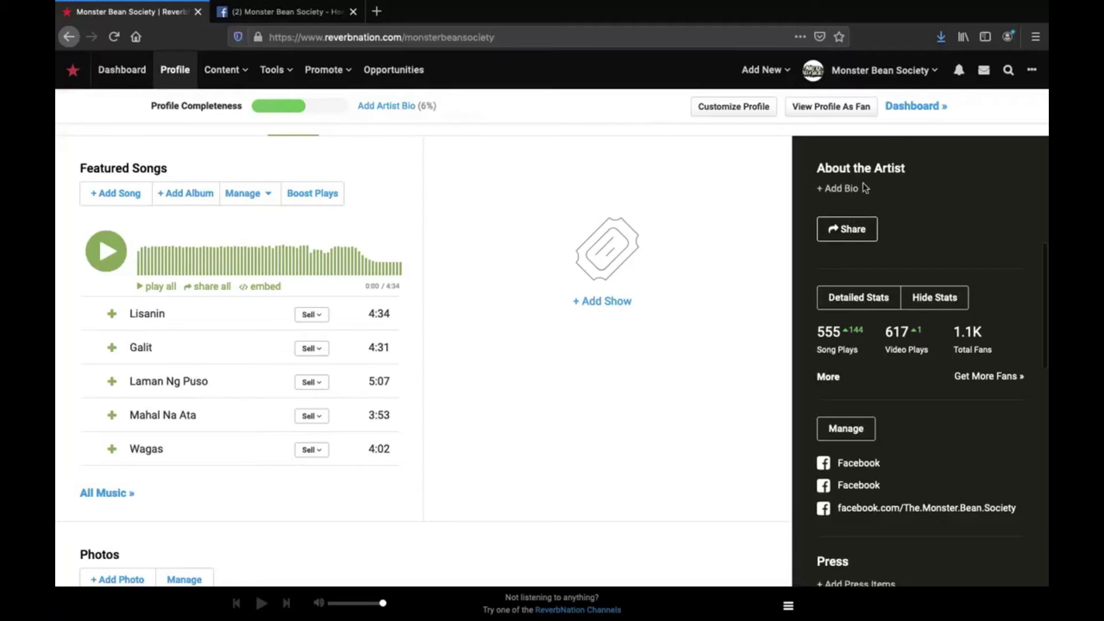
scroll(652, 405, "down", 3)
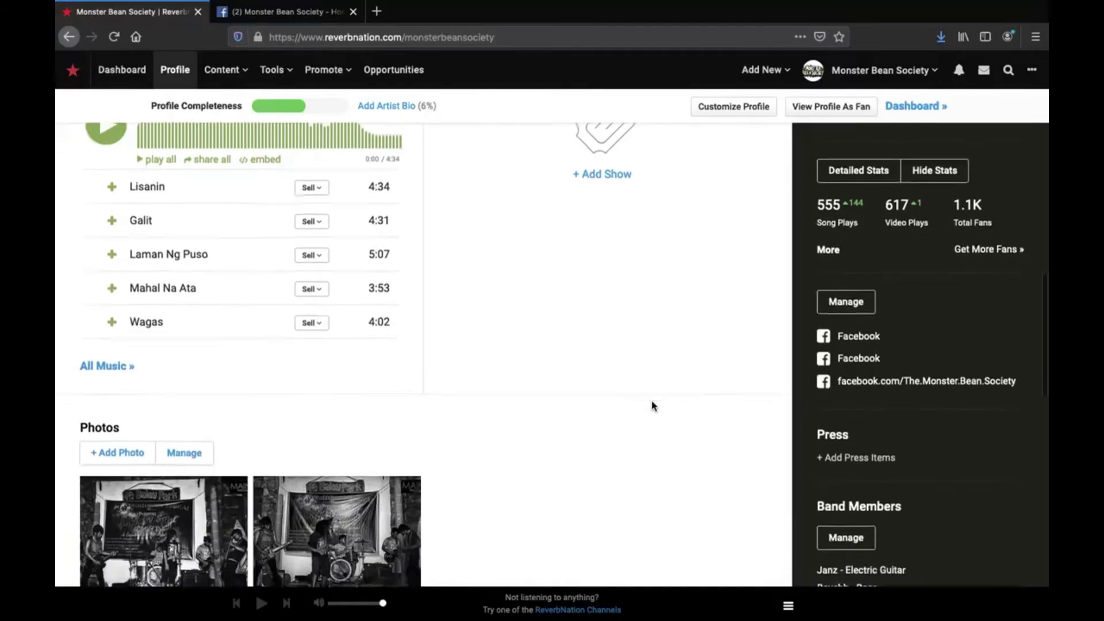
scroll(652, 406, "up", 1)
scroll(611, 377, "down", 4)
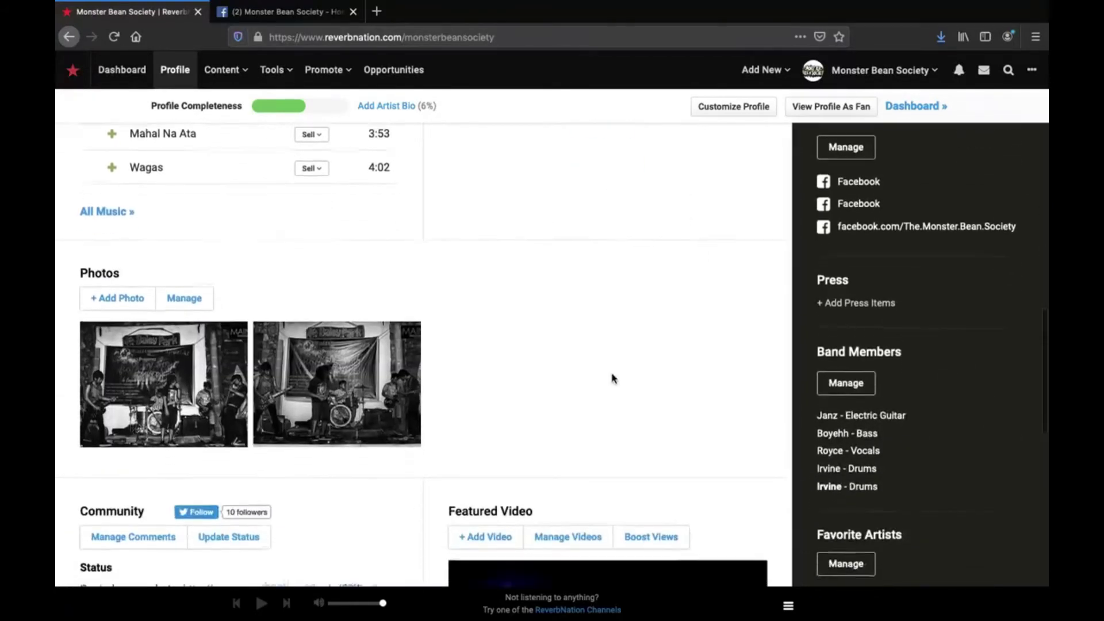
scroll(598, 421, "down", 1)
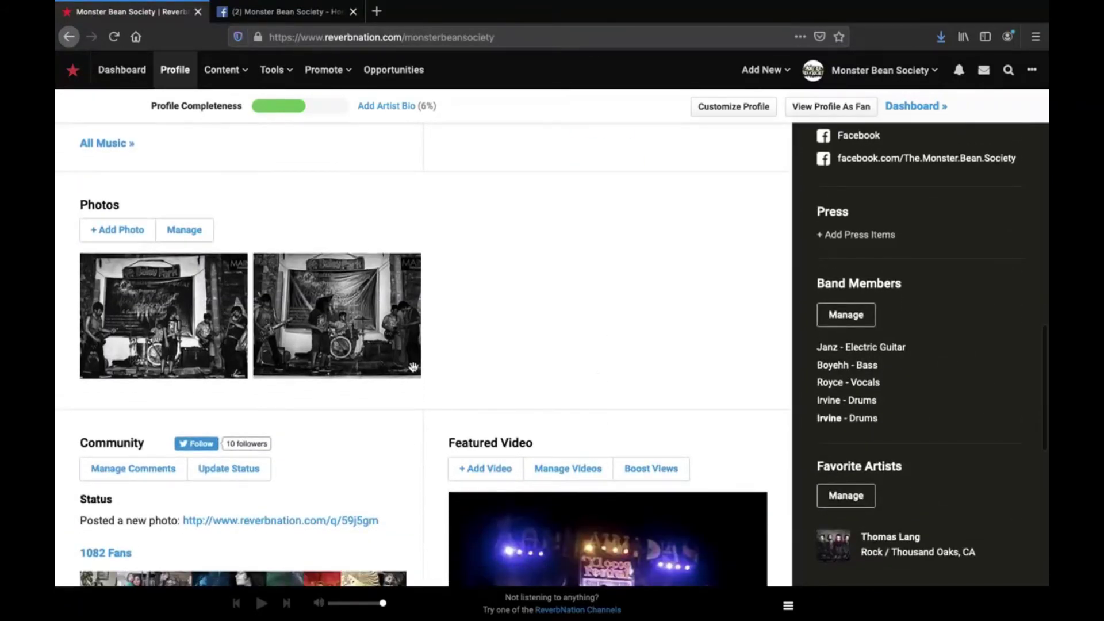
scroll(492, 359, "down", 4)
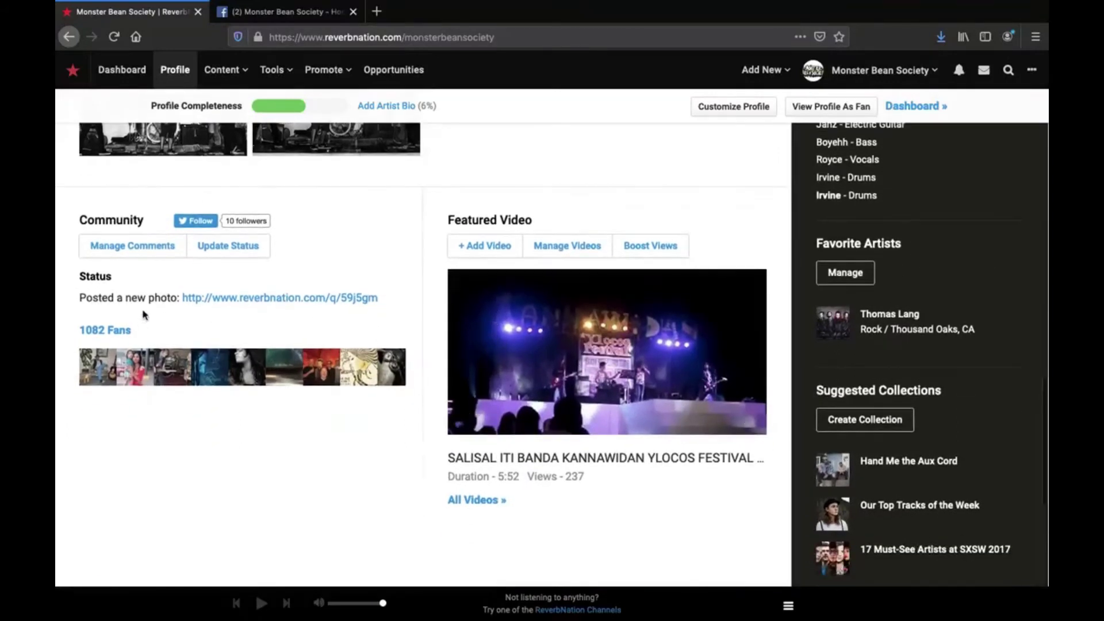
scroll(216, 446, "down", 1)
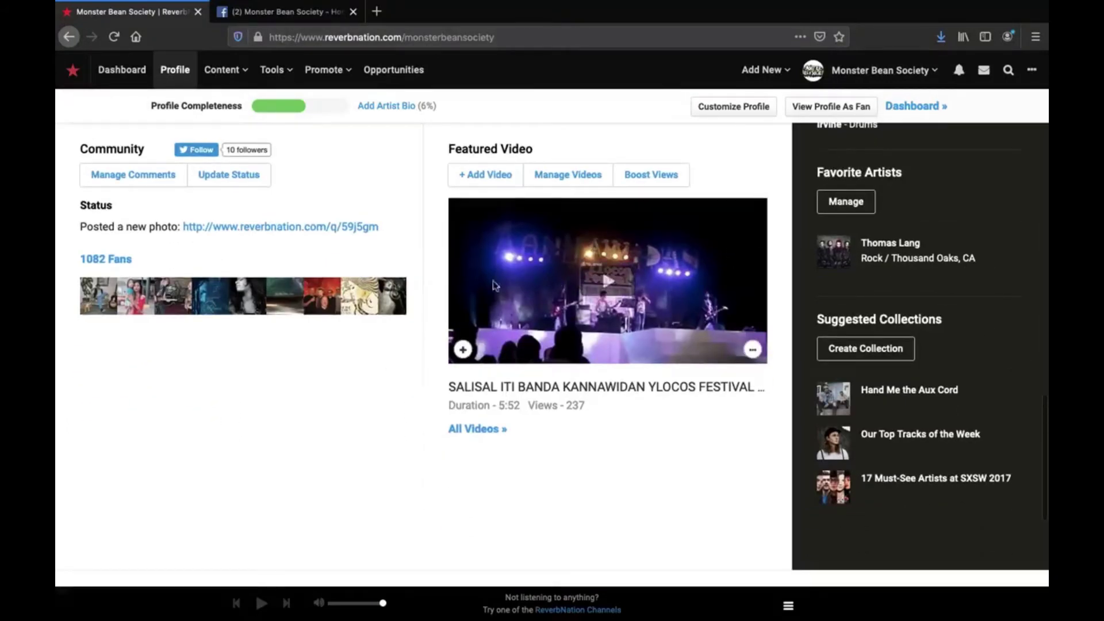
scroll(377, 419, "down", 5)
scroll(377, 418, "up", 20)
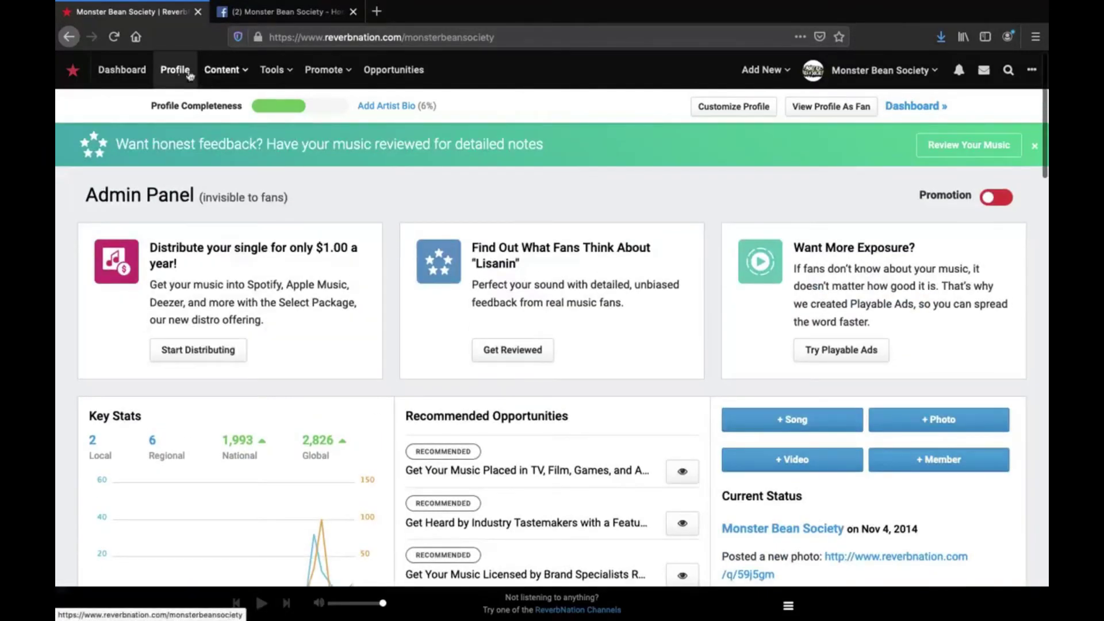
Open the Dashboard and become a fan of The Happy Hearts Club under Artists You May Know
left_click(174, 71)
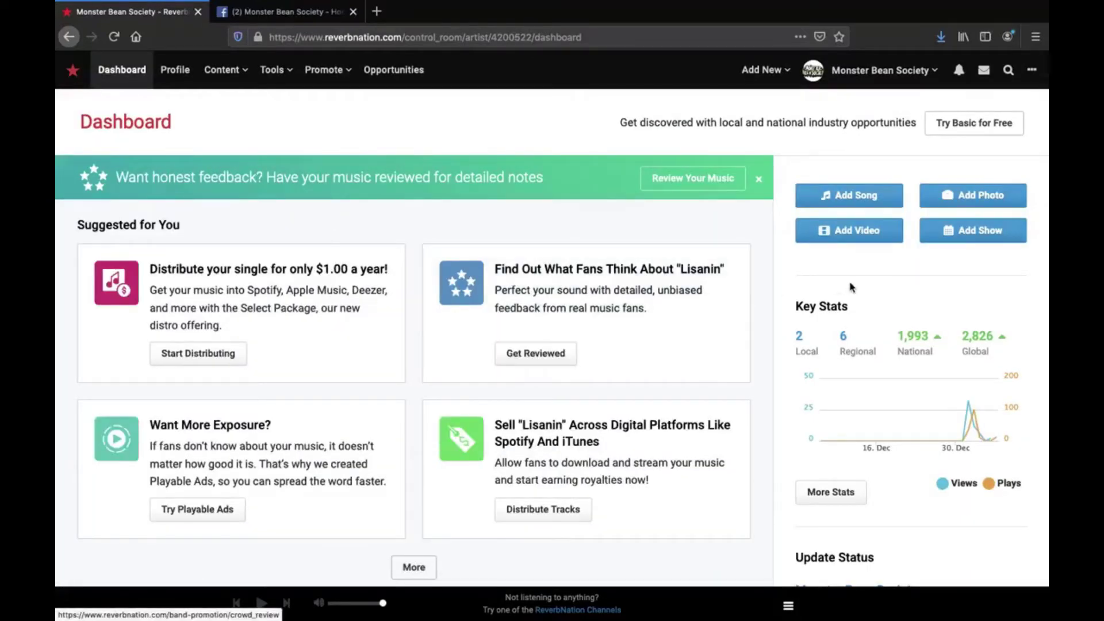
scroll(646, 417, "down", 7)
scroll(645, 415, "up", 6)
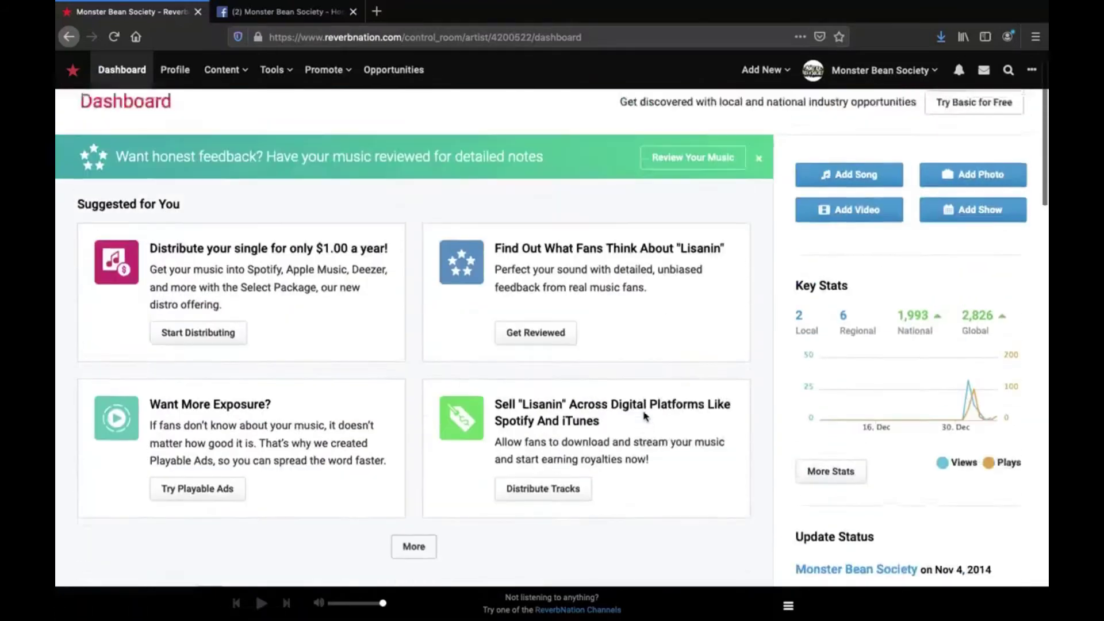
scroll(644, 415, "down", 10)
scroll(643, 415, "up", 6)
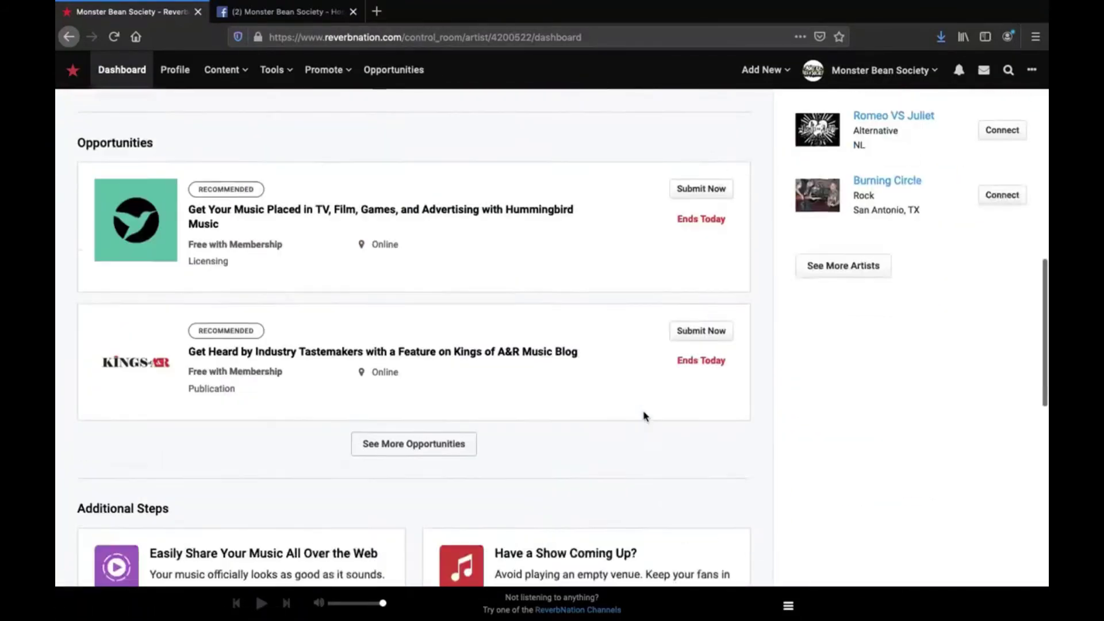
scroll(644, 415, "up", 5)
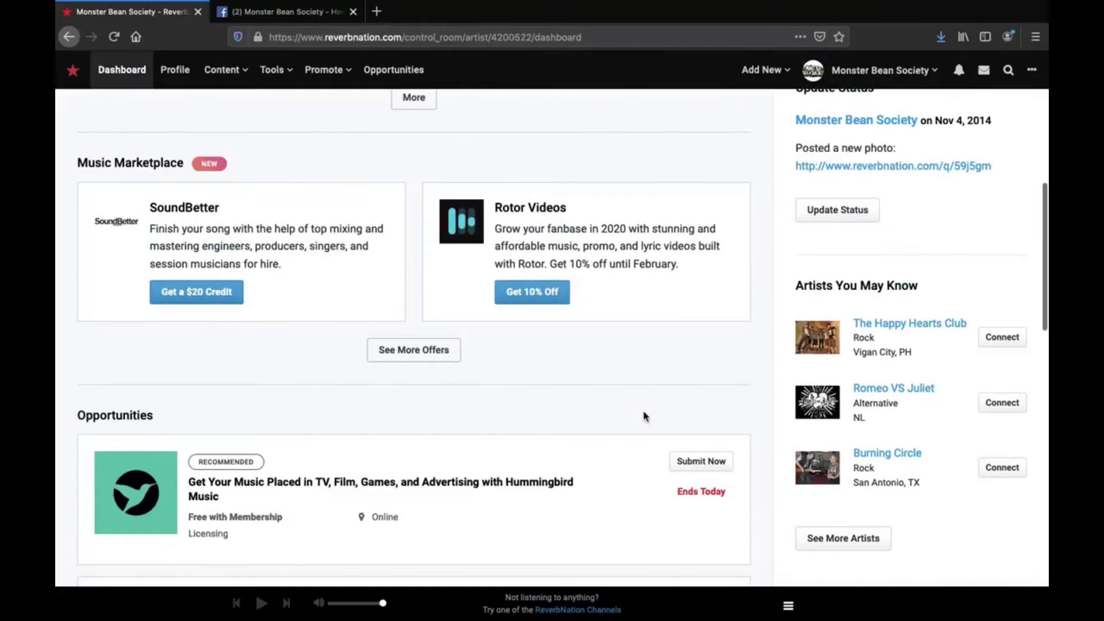
scroll(643, 416, "down", 3)
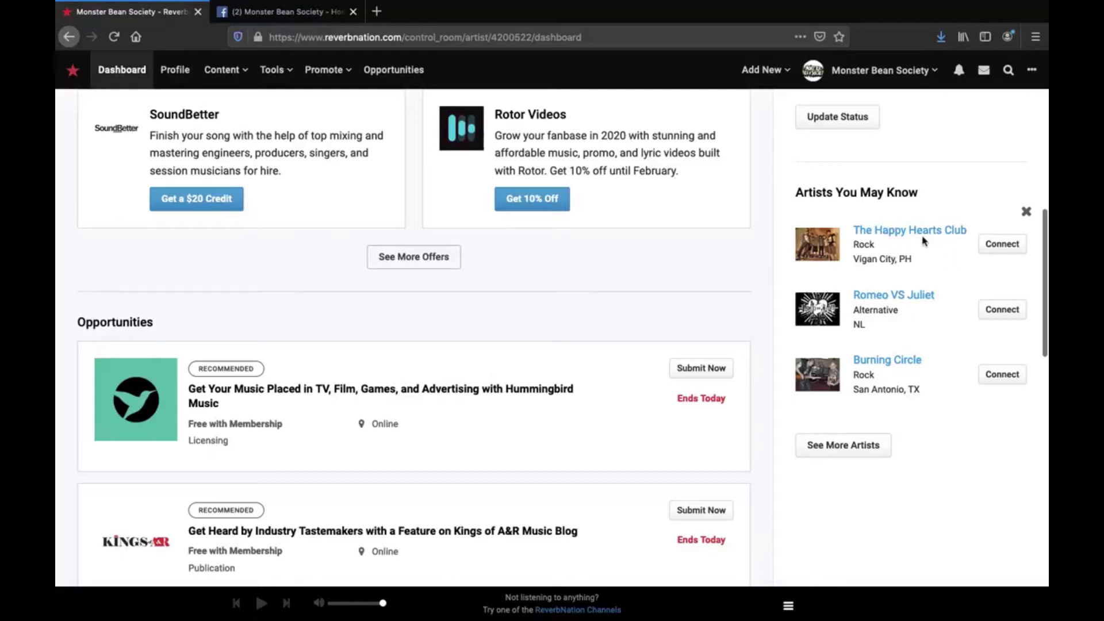
left_click(982, 246)
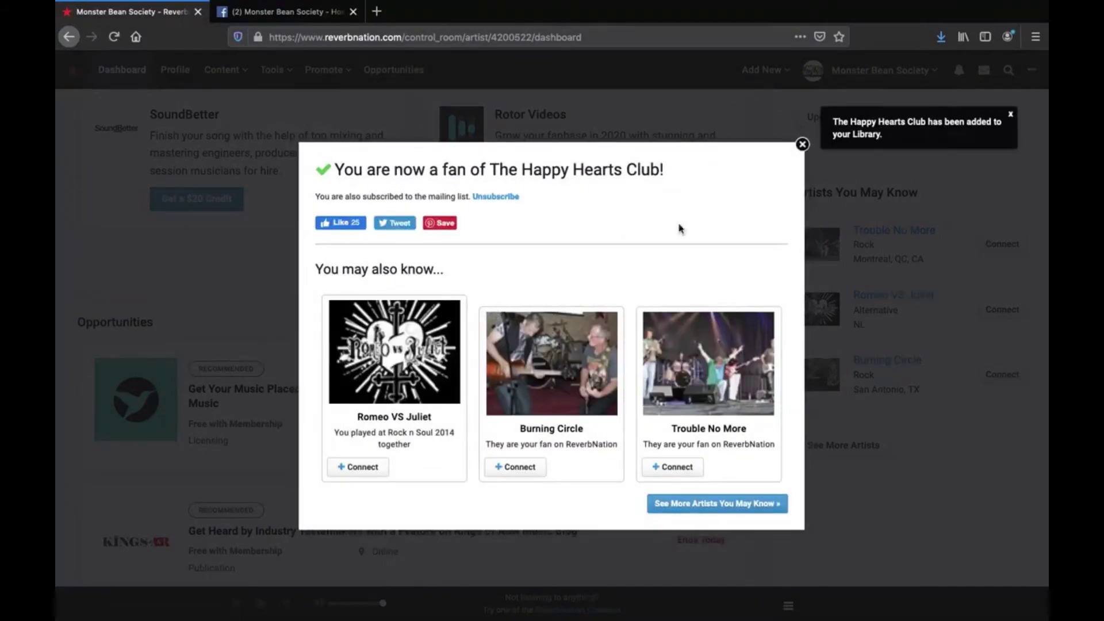
left_click(801, 144)
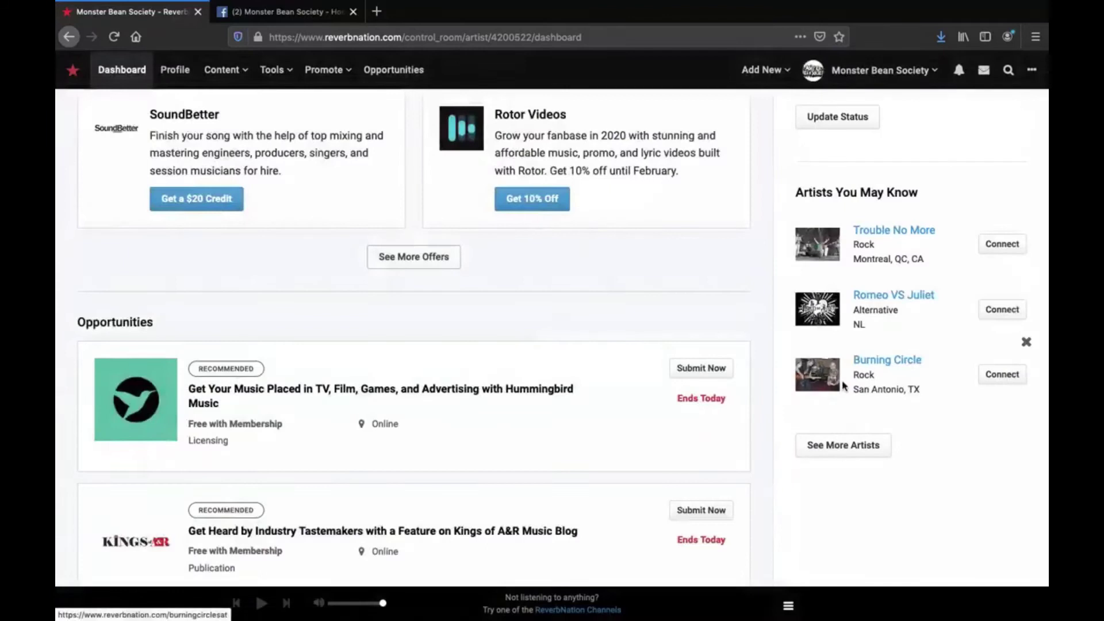
scroll(732, 318, "up", 10)
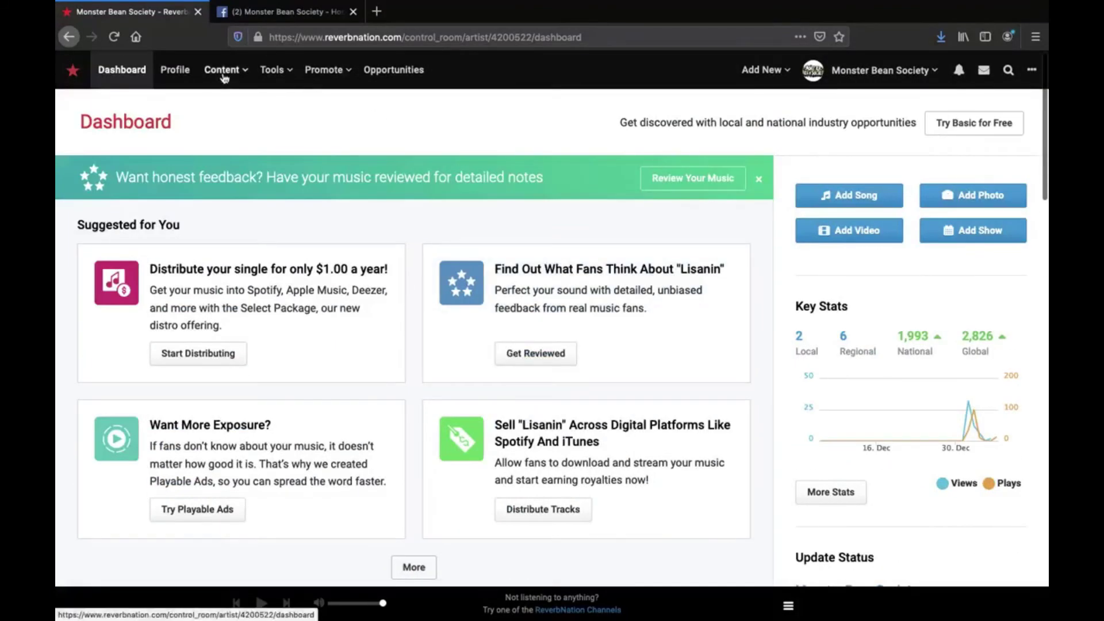
Open Content > Songs to list the nine Monster Bean Society tracks, Lisanin to Pik Ap
mouse_move(229, 87)
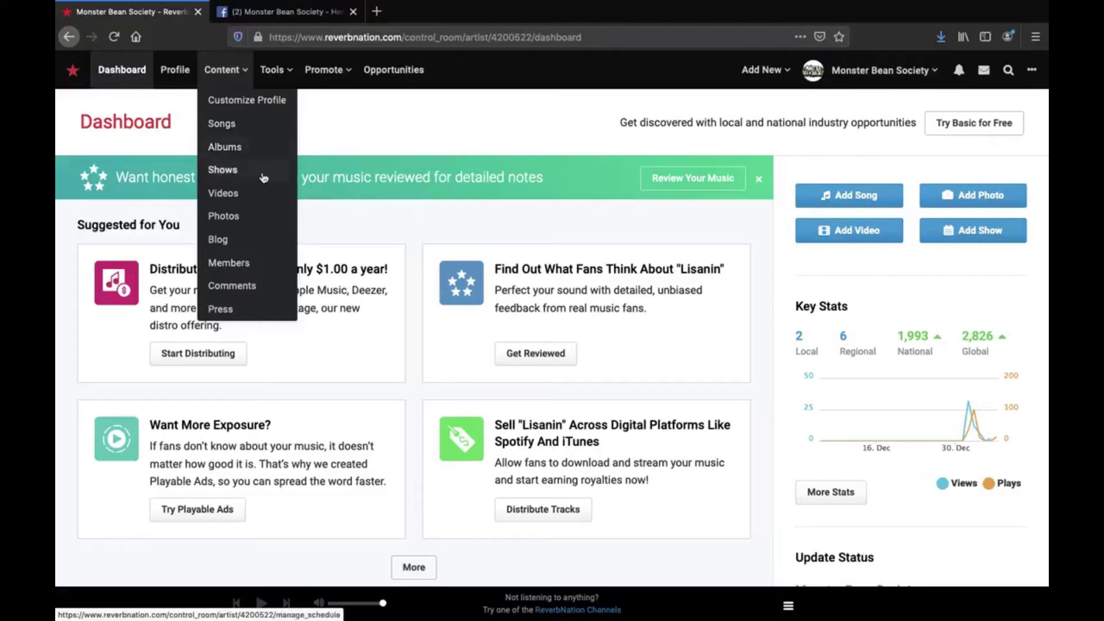
left_click(240, 132)
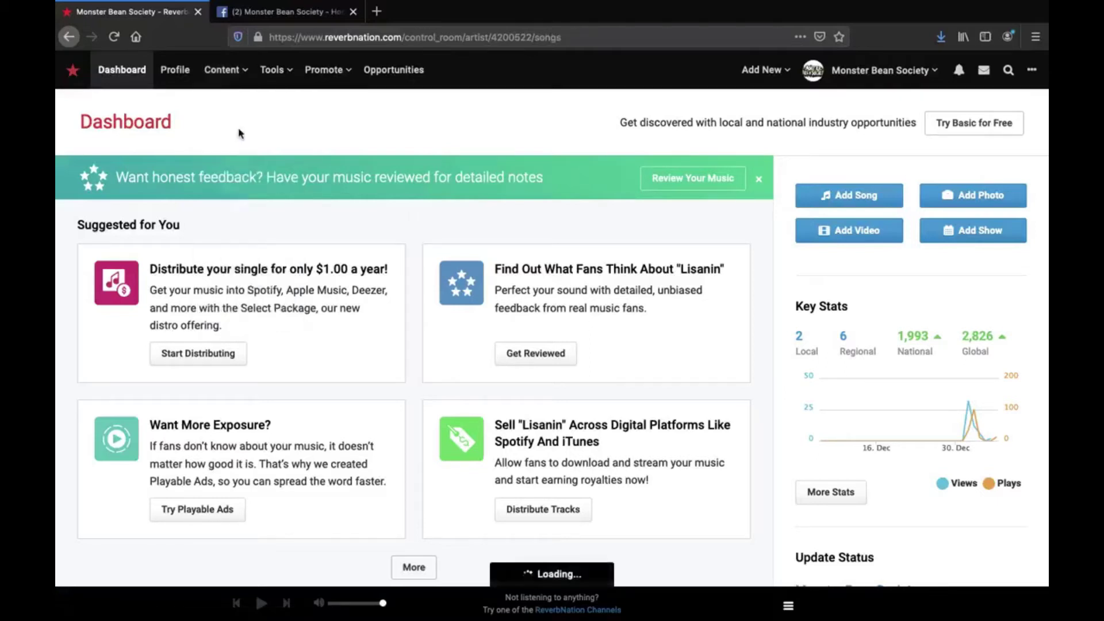
scroll(439, 277, "down", 2)
scroll(438, 277, "down", 1)
scroll(439, 277, "up", 1)
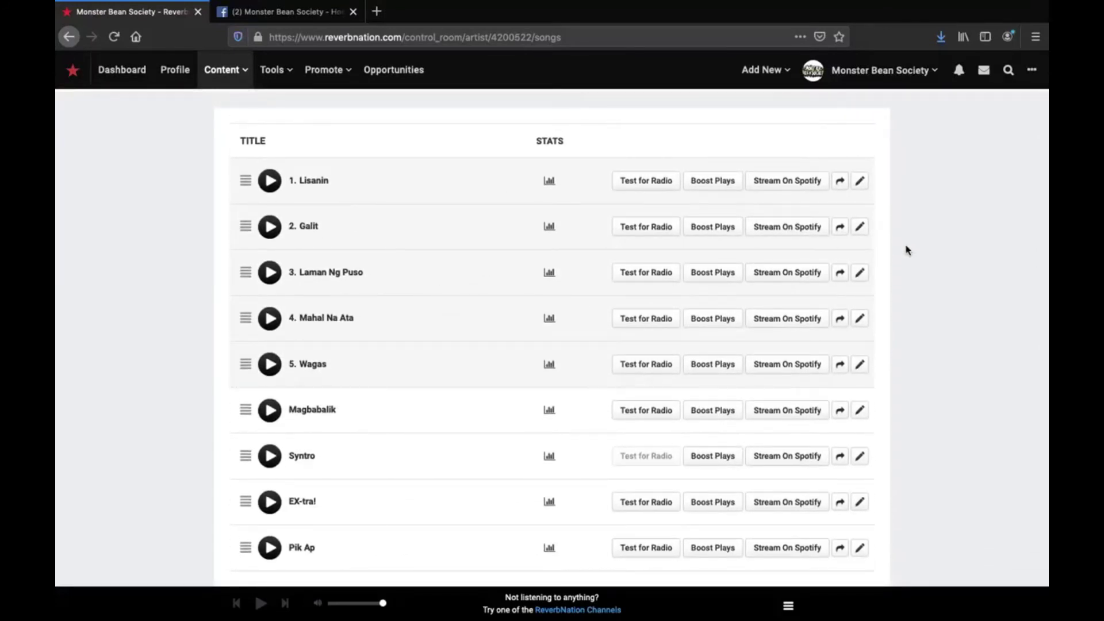
scroll(907, 250, "down", 1)
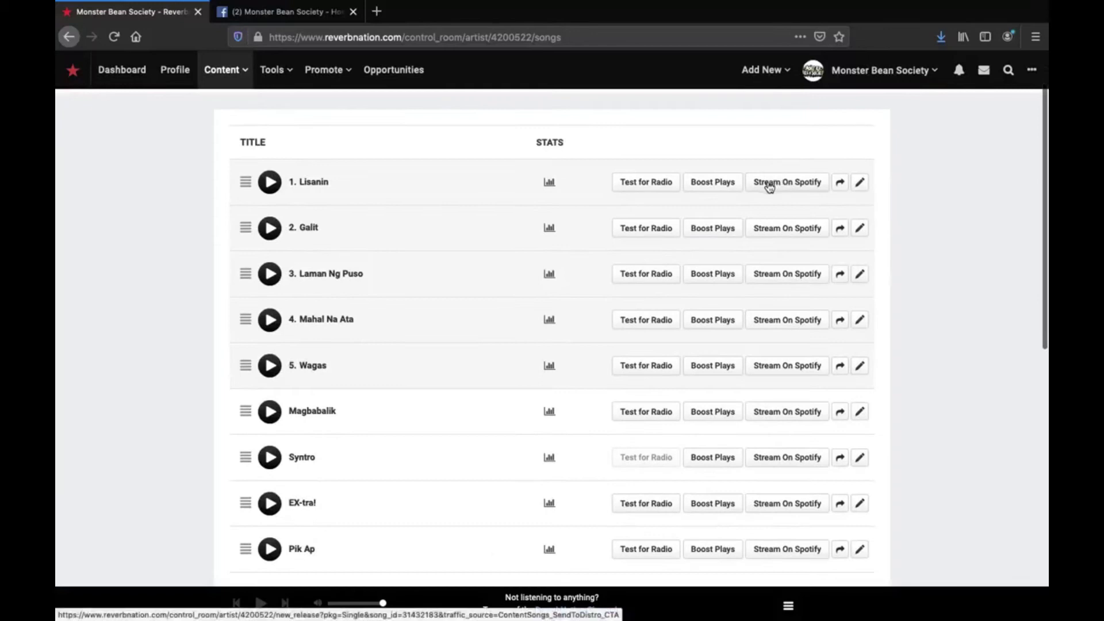
Create a Single release of Lisanin for Spotify only and advance to step 3, Add Your Music
left_click(769, 186)
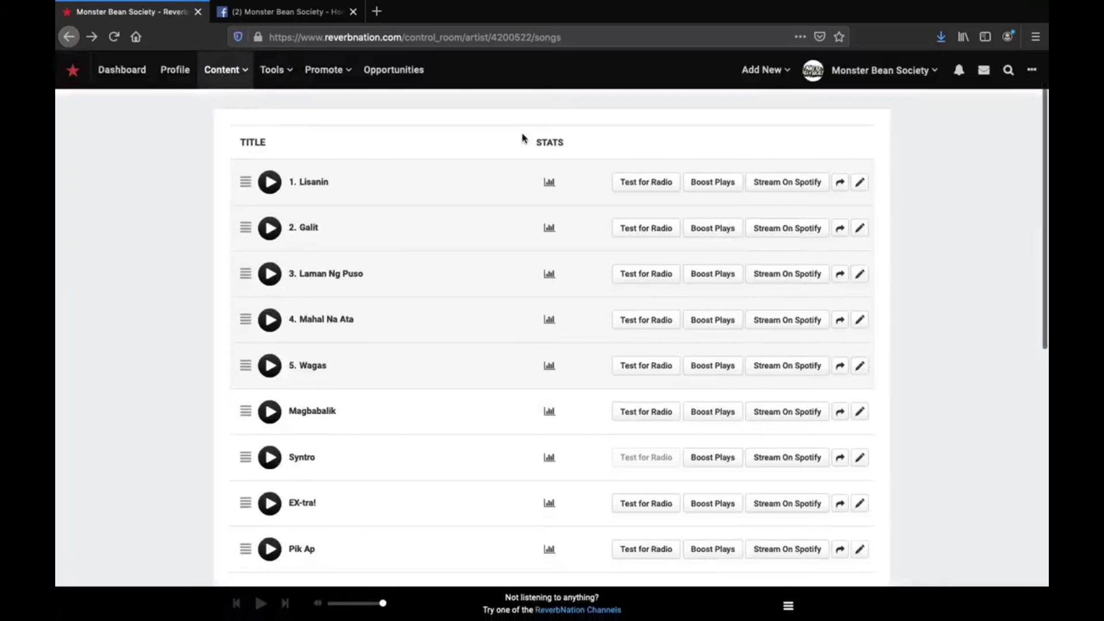
right_click(803, 185)
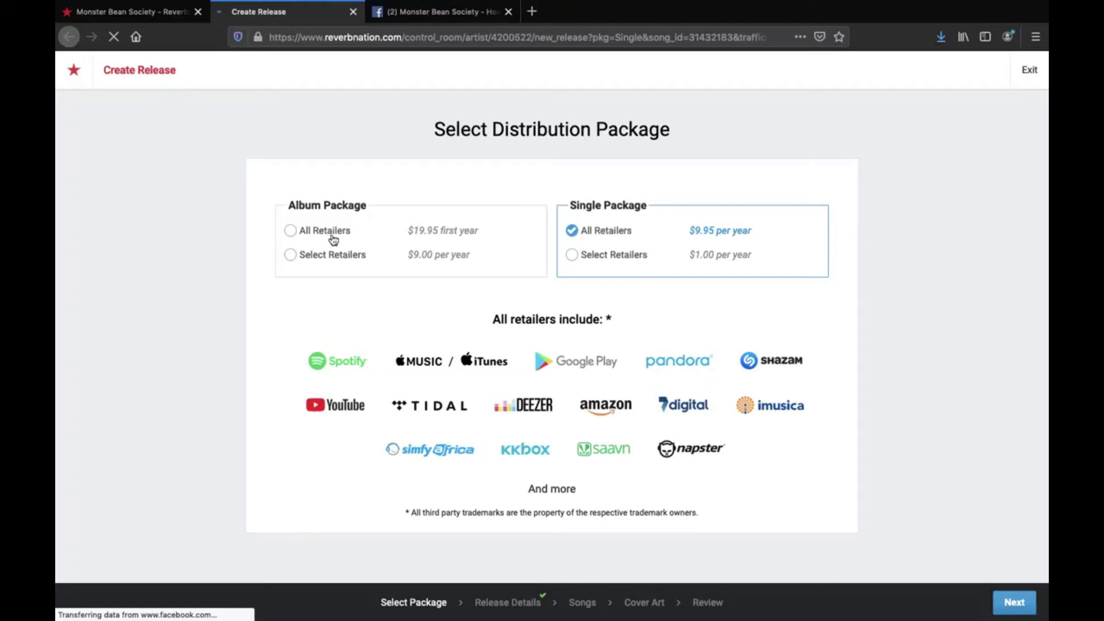
left_click(291, 232)
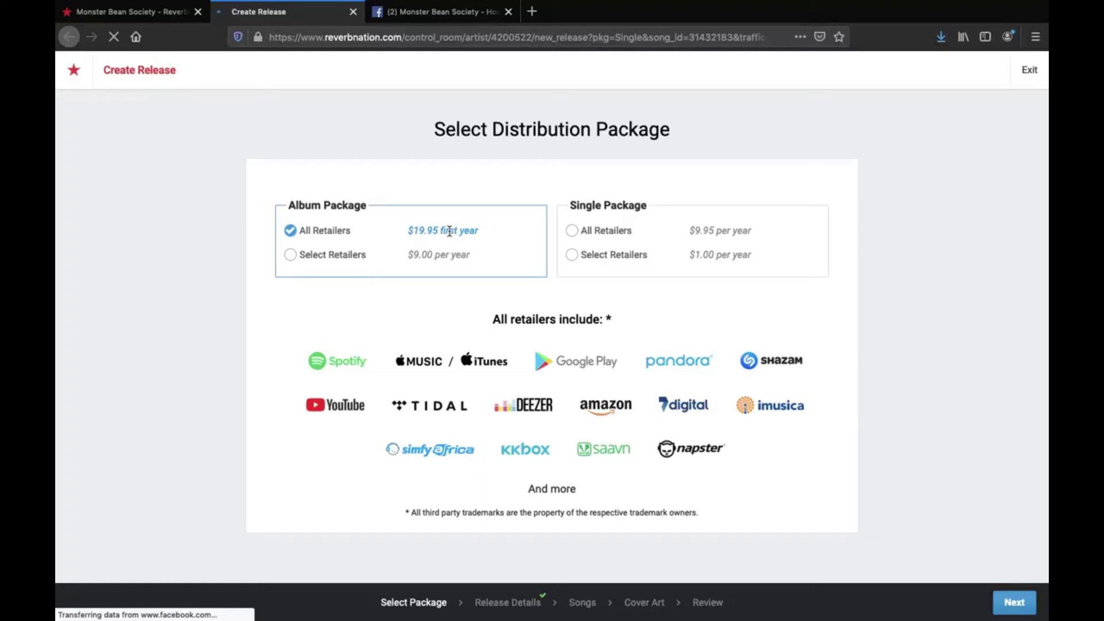
left_click(572, 254)
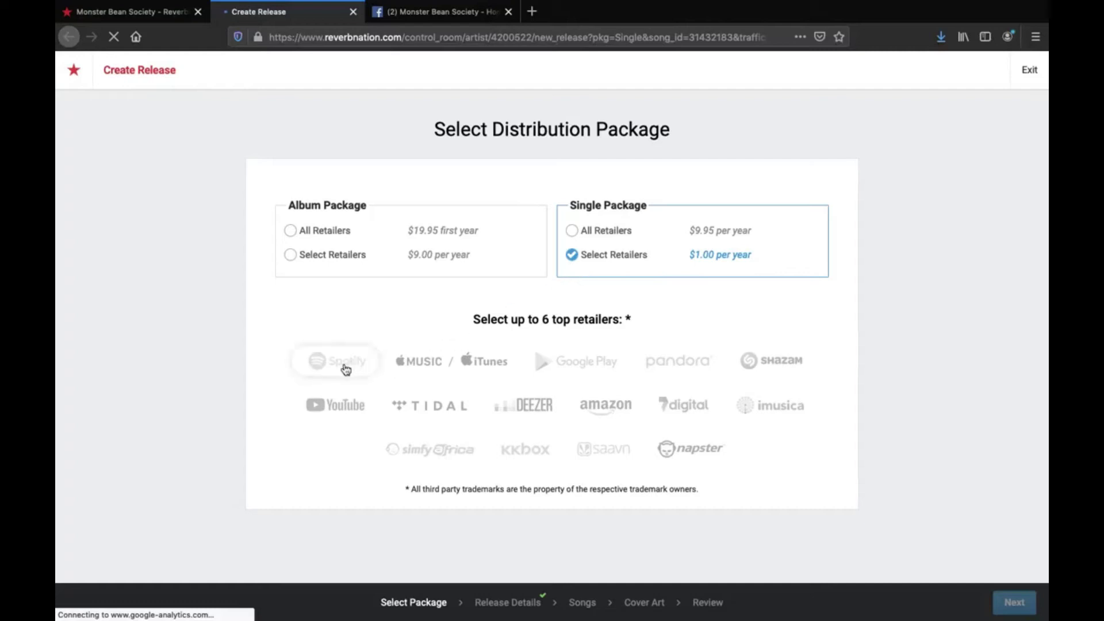
left_click(339, 369)
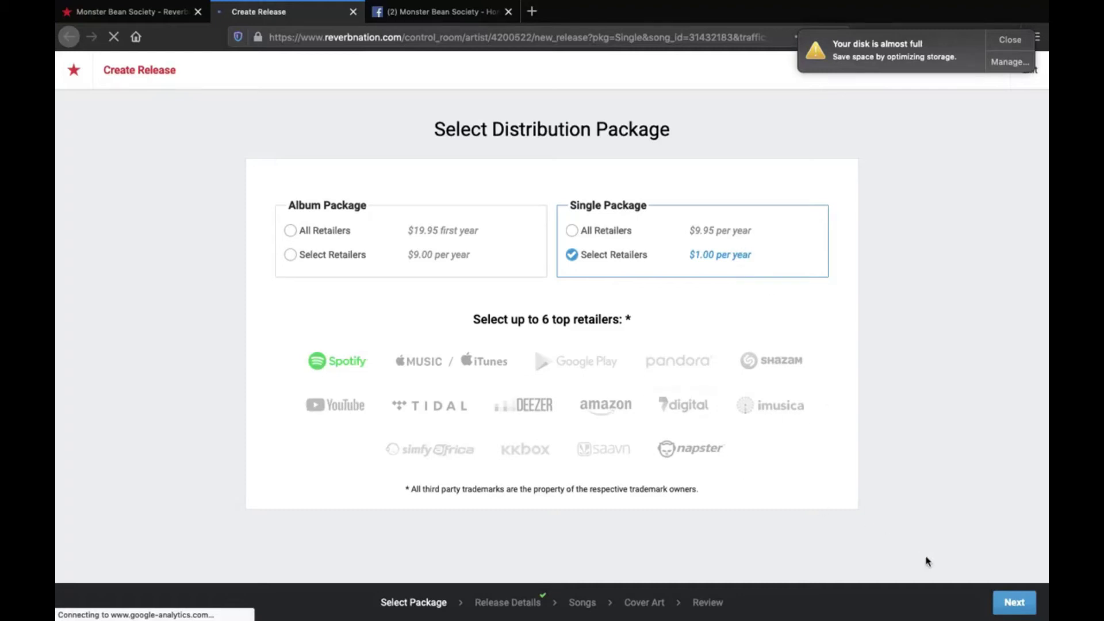
left_click(1013, 603)
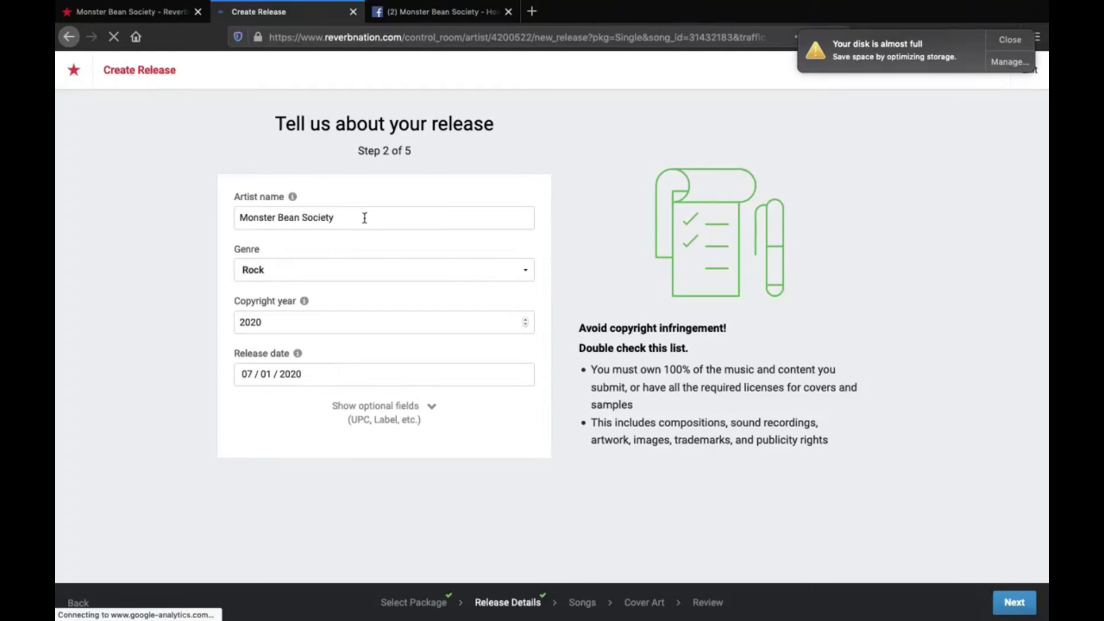
left_click(1006, 603)
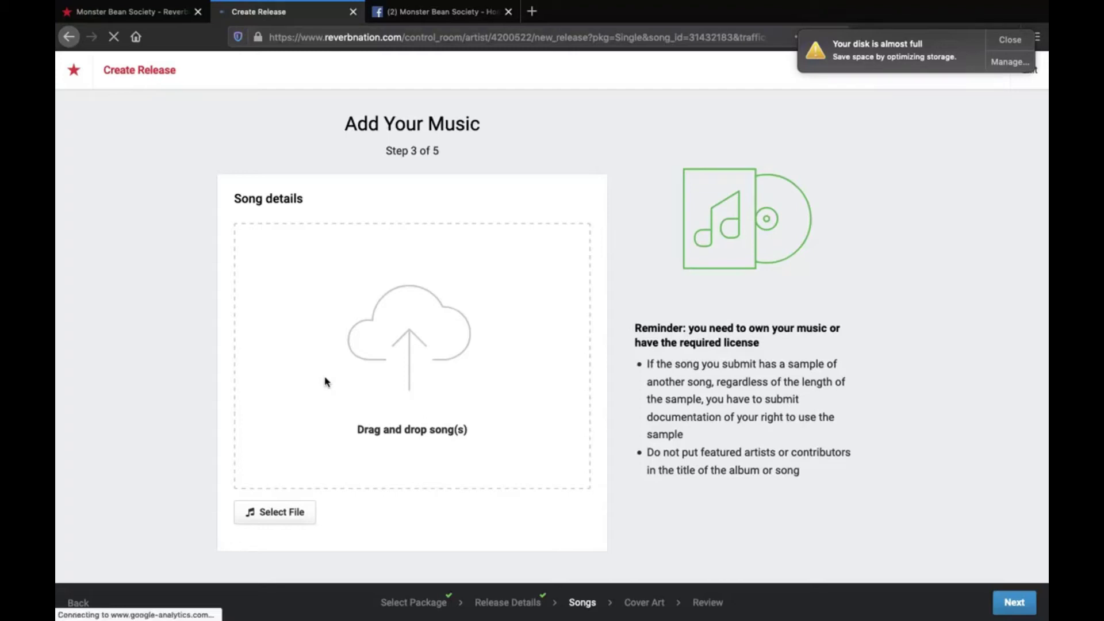
left_click(1008, 40)
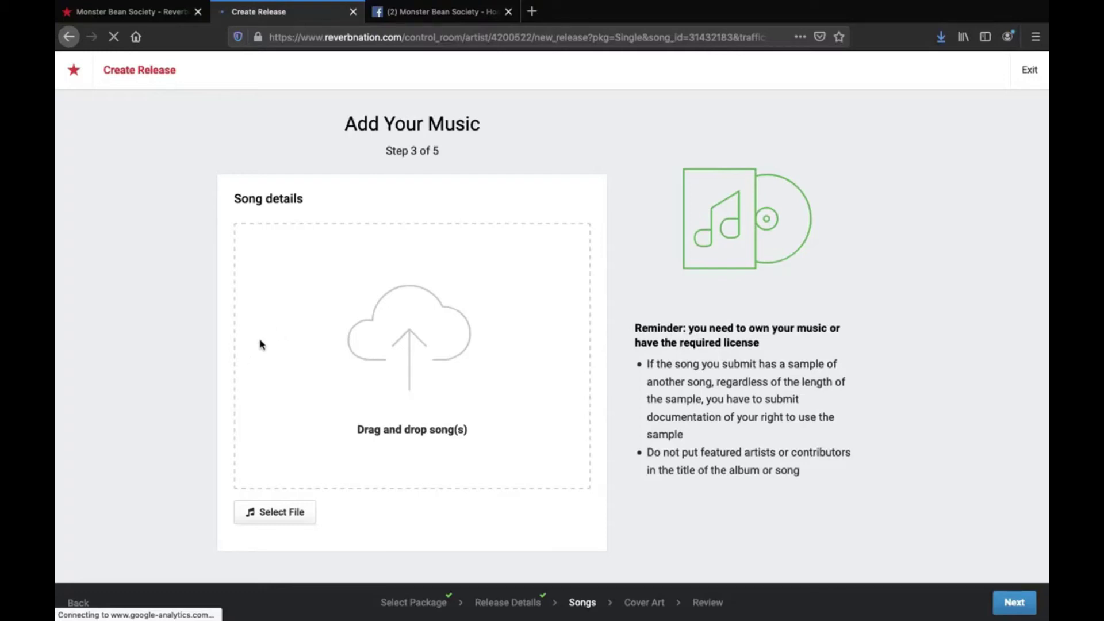
left_click(141, 19)
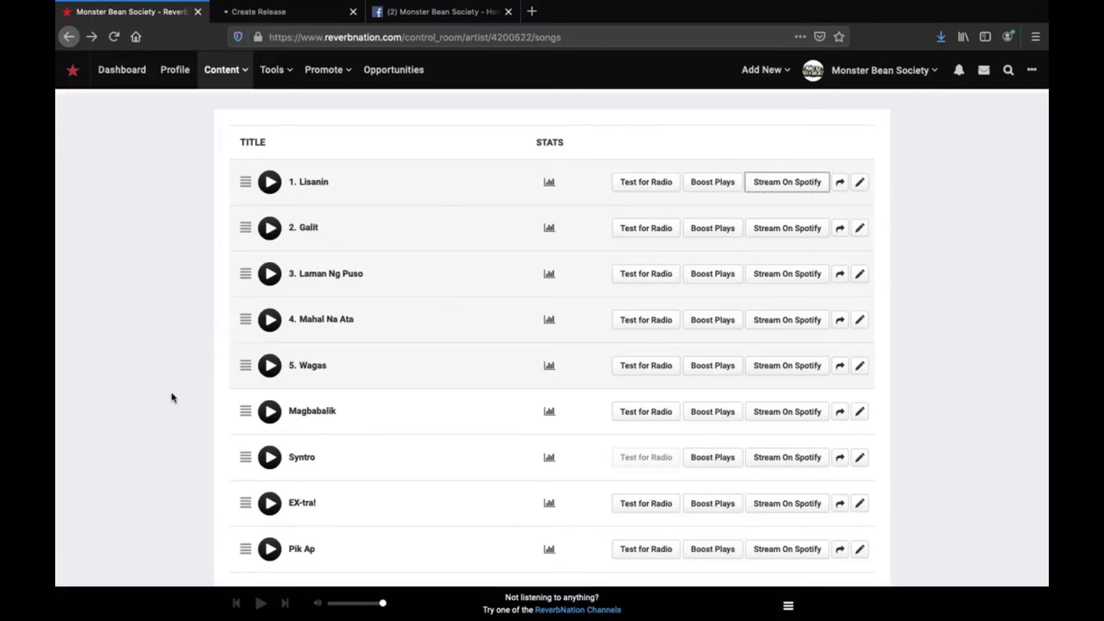
scroll(207, 431, "down", 3)
scroll(207, 430, "up", 3)
left_click(258, 11)
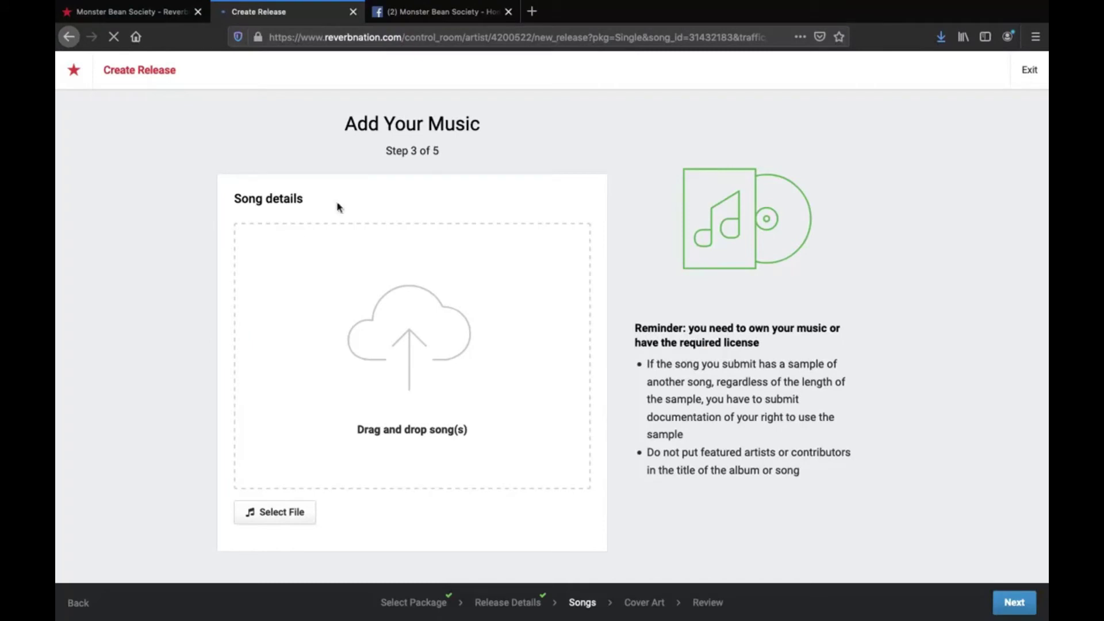
left_click(281, 510)
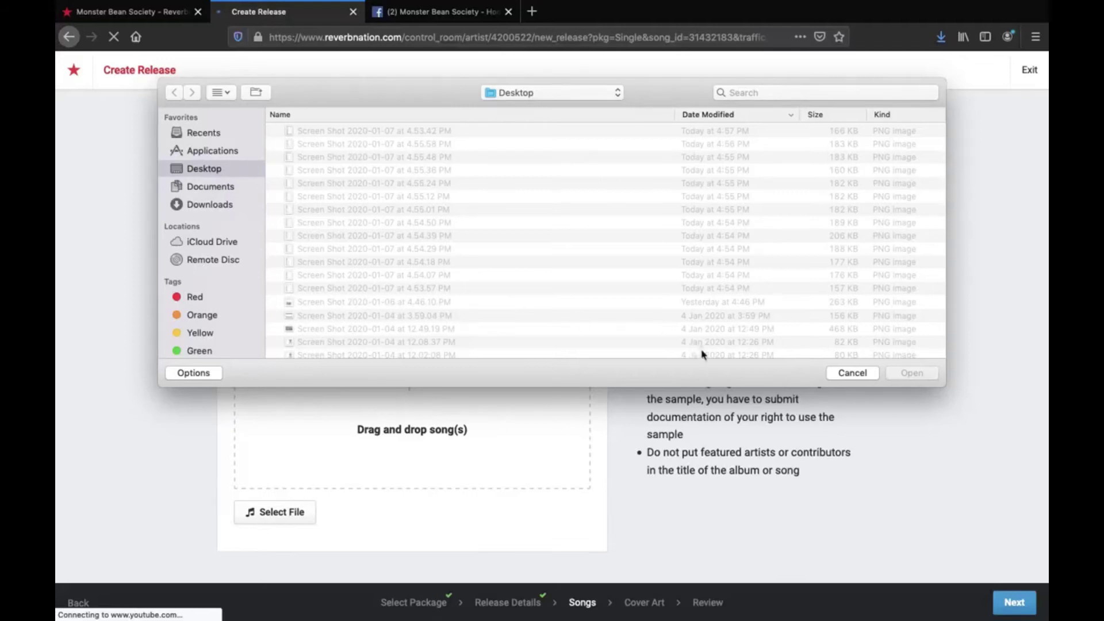
left_click(853, 374)
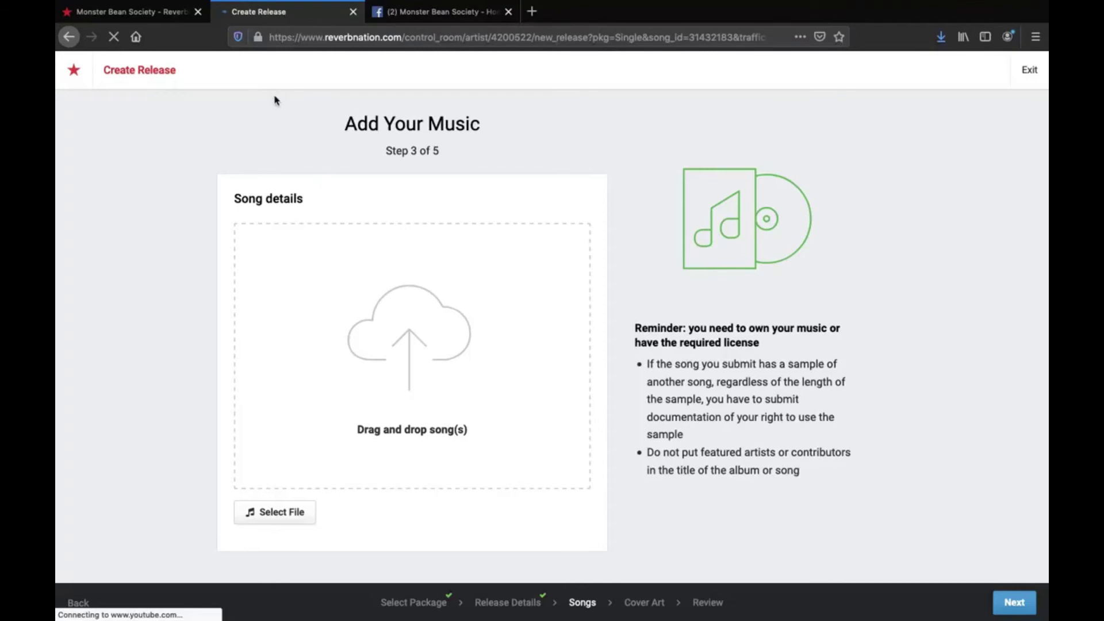
On the Songs tab, open and close the Add a New Song upload dialog, then go to Content > Albums
left_click(153, 14)
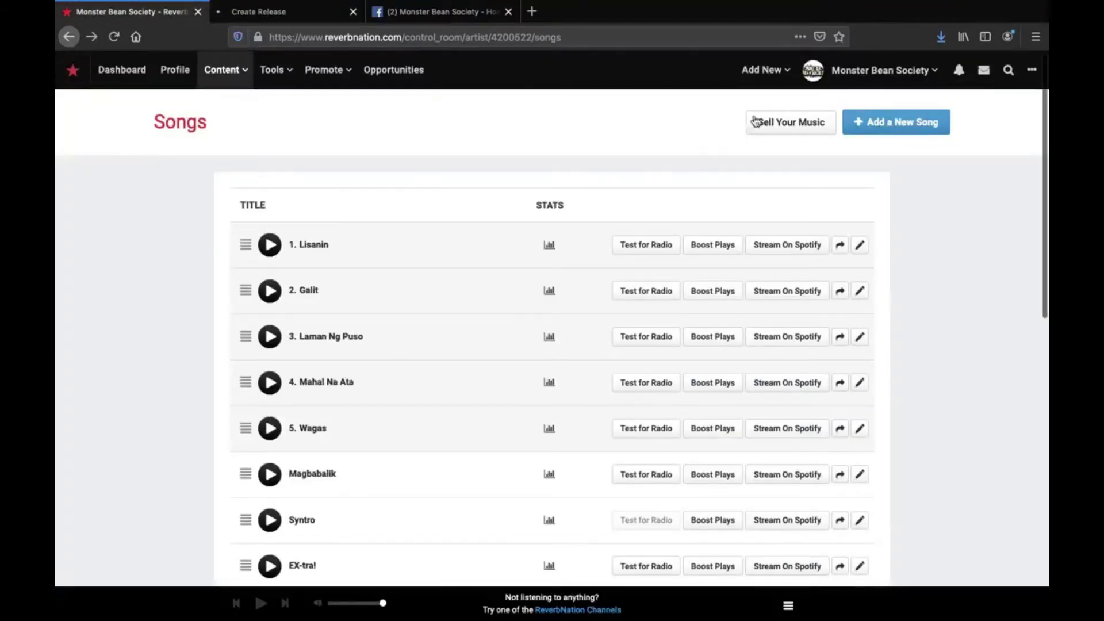
left_click(893, 125)
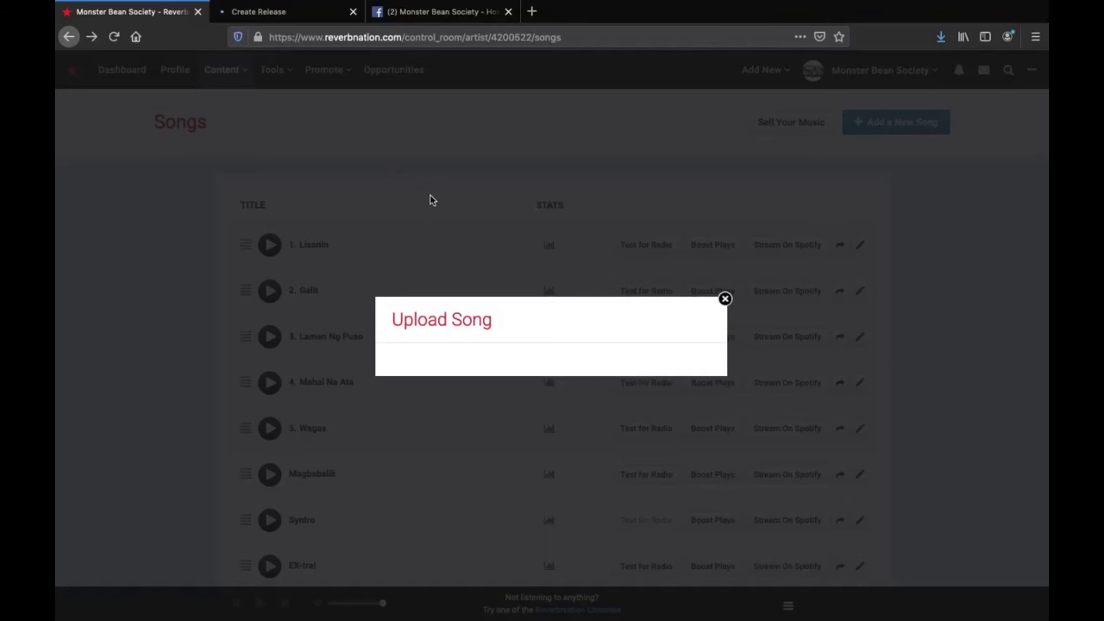
left_click(725, 299)
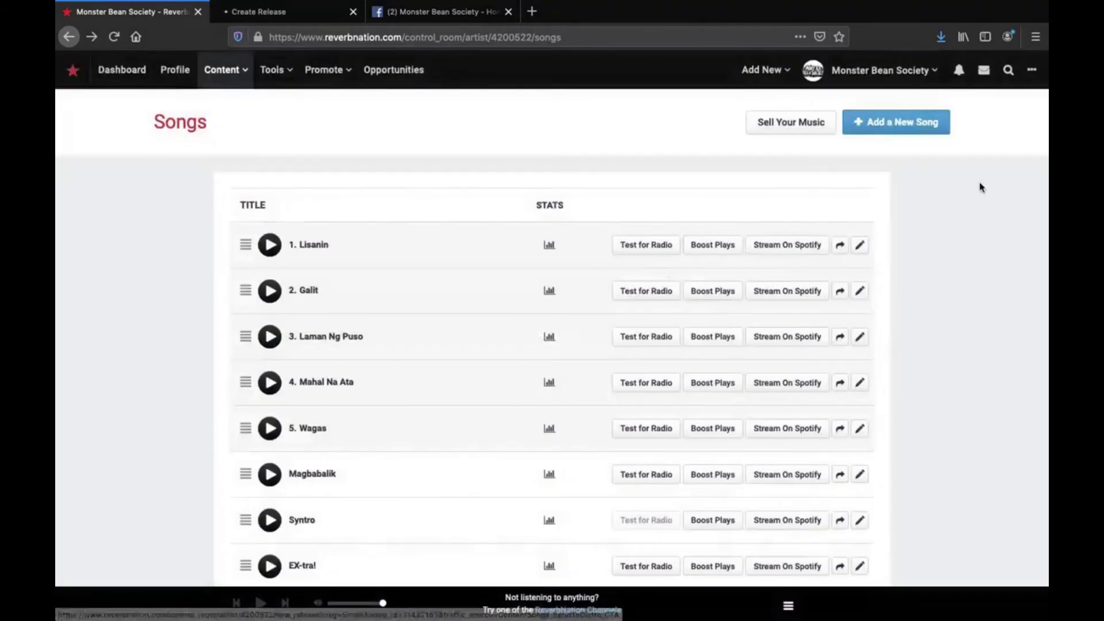
right_click(893, 127)
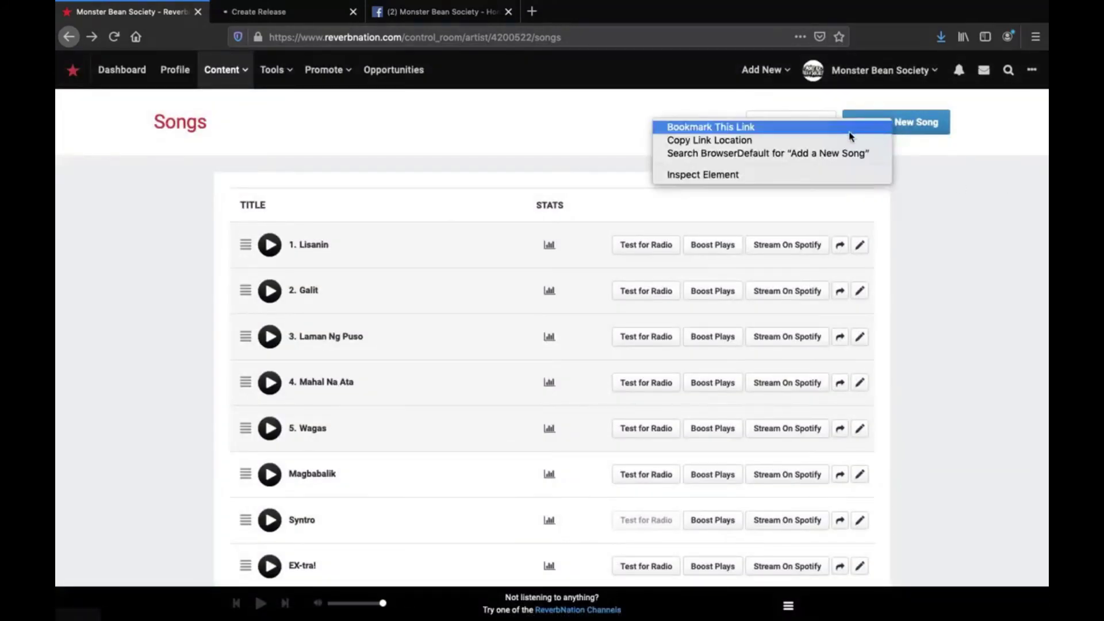
left_click(942, 205)
left_click(907, 126)
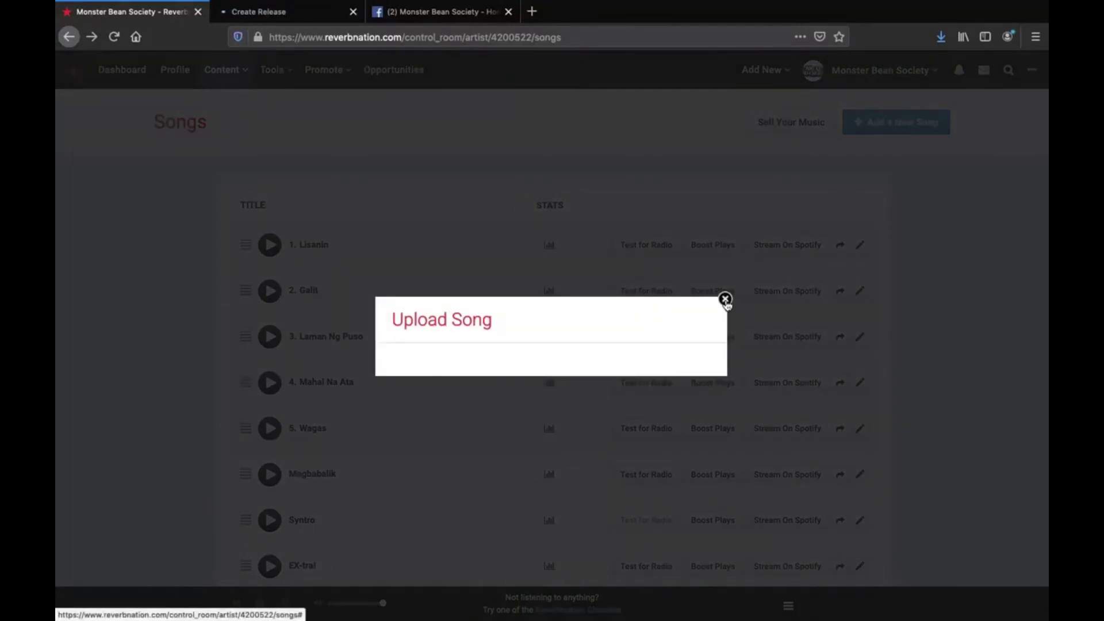
left_click(725, 298)
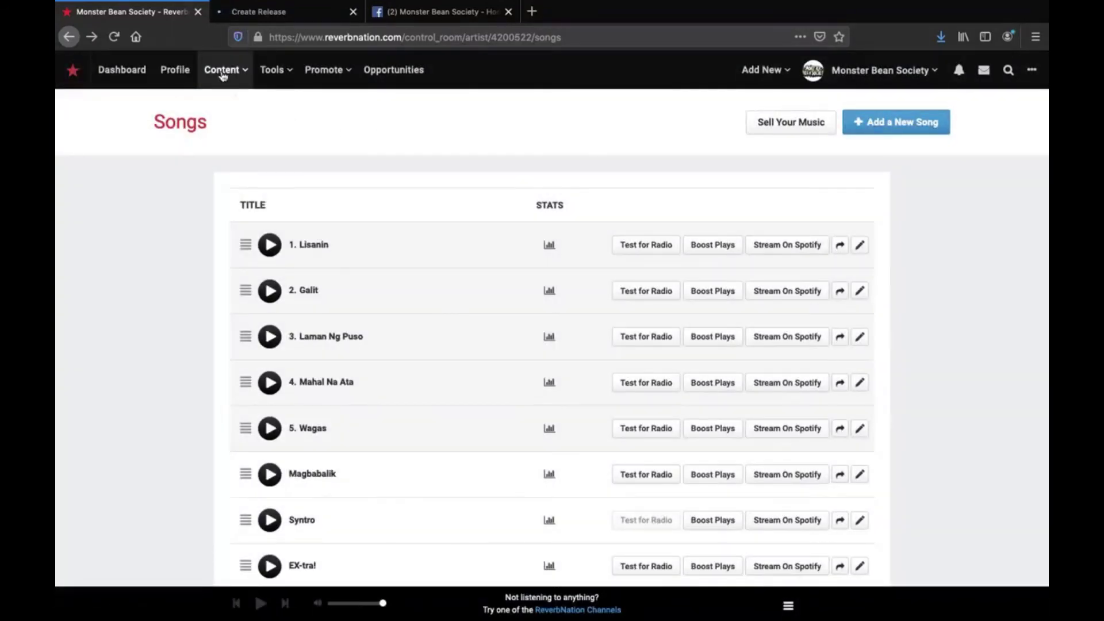
mouse_move(223, 76)
left_click(248, 152)
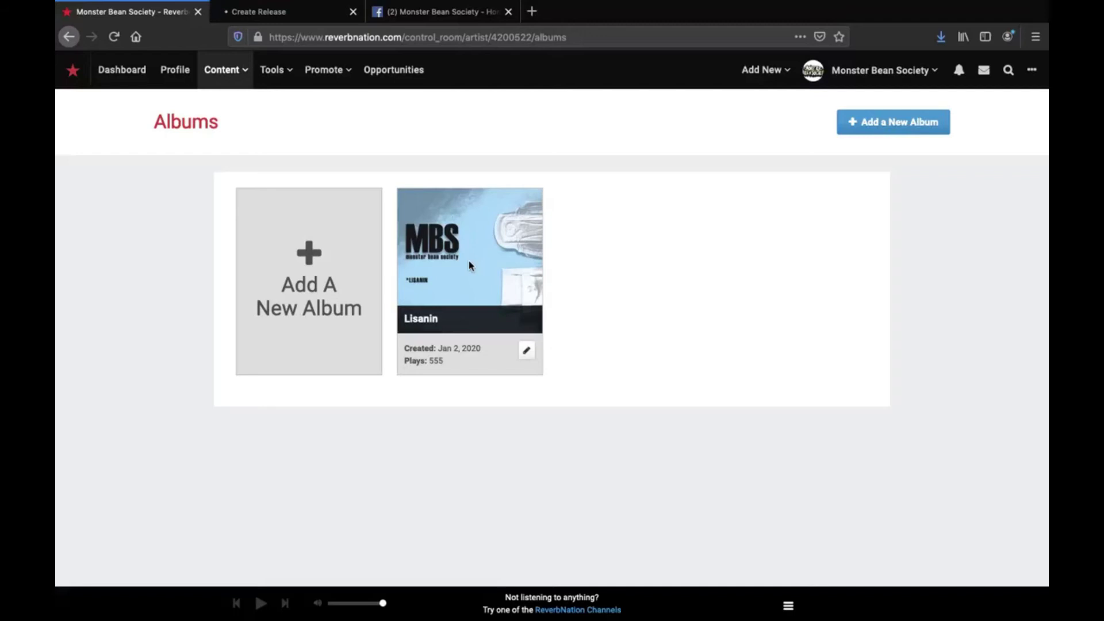
Edit the Lisanin album, dismiss the Select a Song list, and keep Syntro first of nine tracks
left_click(526, 350)
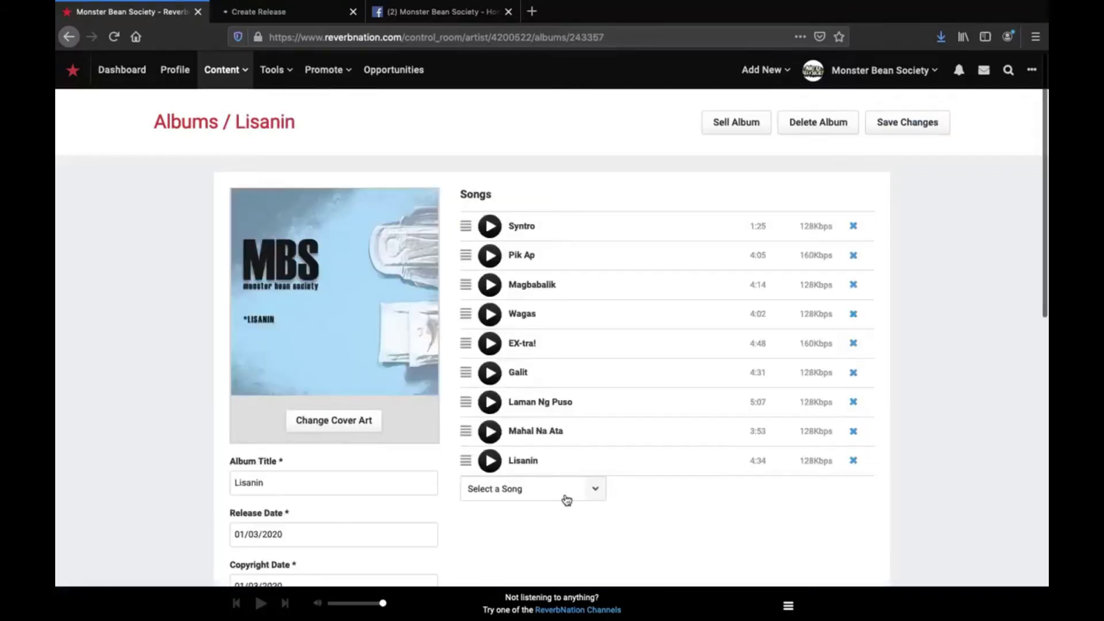
scroll(712, 536, "down", 2)
scroll(711, 536, "down", 4)
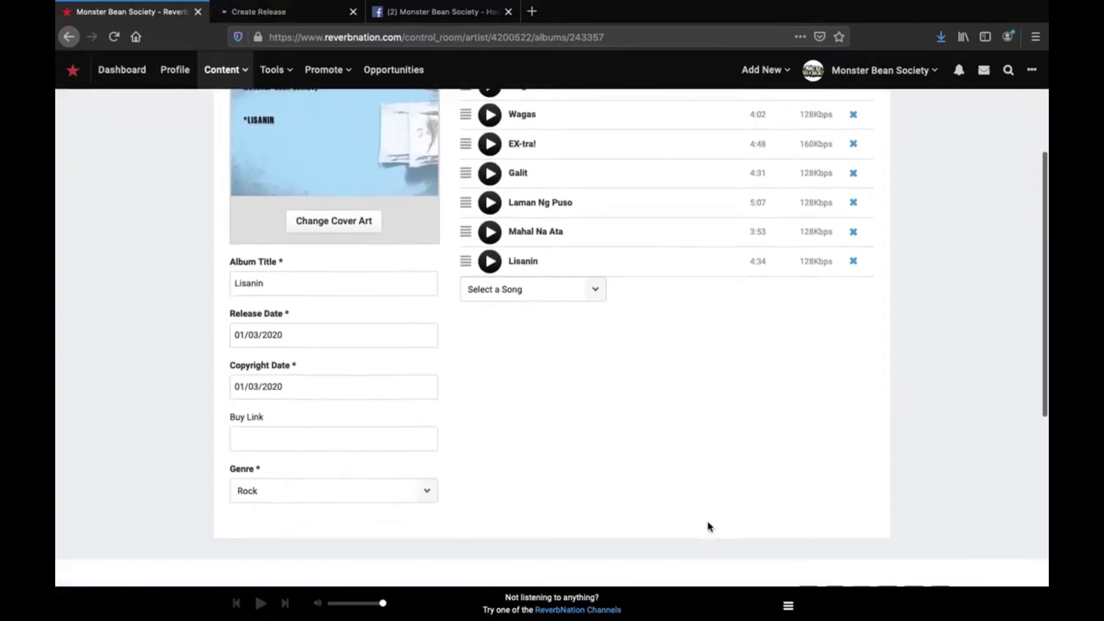
left_click(589, 298)
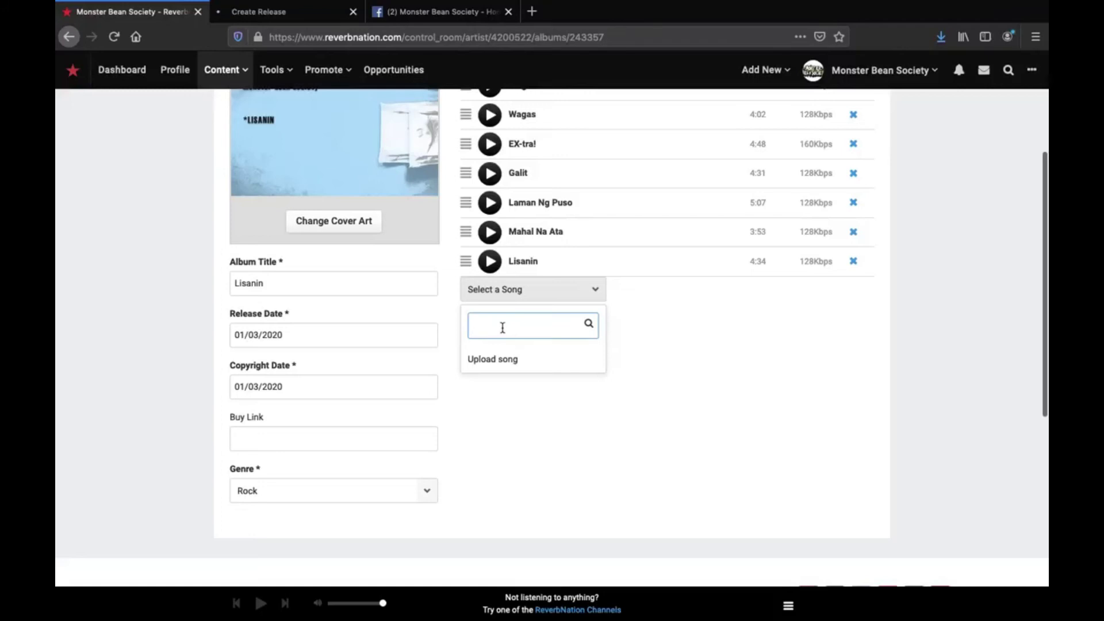
left_click(616, 448)
scroll(616, 449, "up", 3)
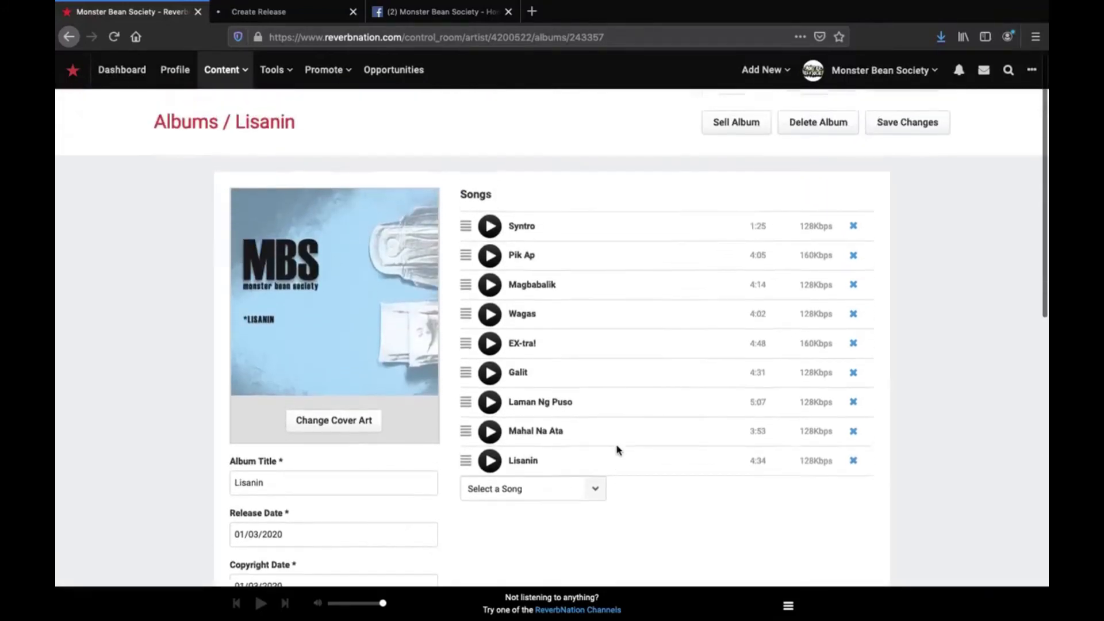
mouse_move(468, 235)
left_mouse_down()
mouse_move(468, 273)
mouse_move(469, 221)
mouse_move(470, 239)
left_mouse_up()
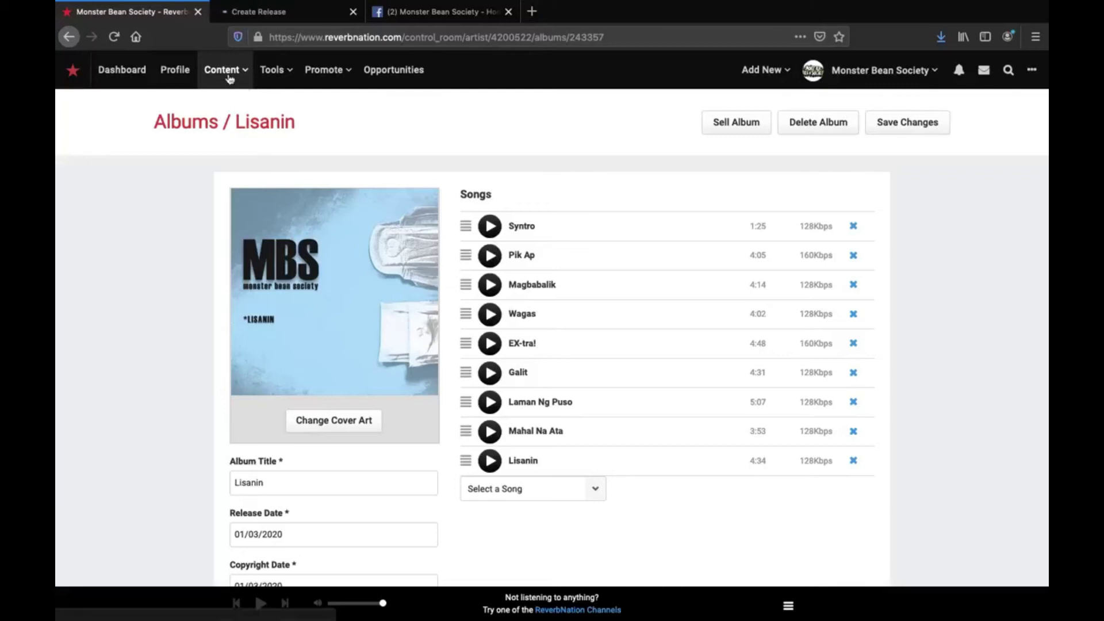
mouse_move(230, 80)
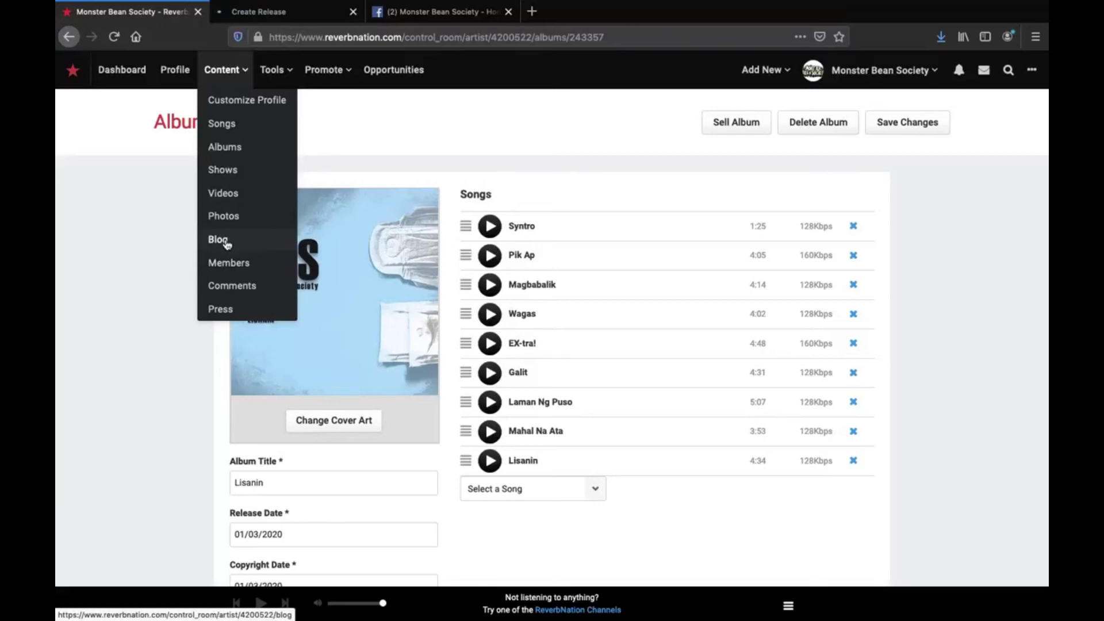
Browse the Tools and Promote menus, then open the Opportunities listings page
left_click(279, 71)
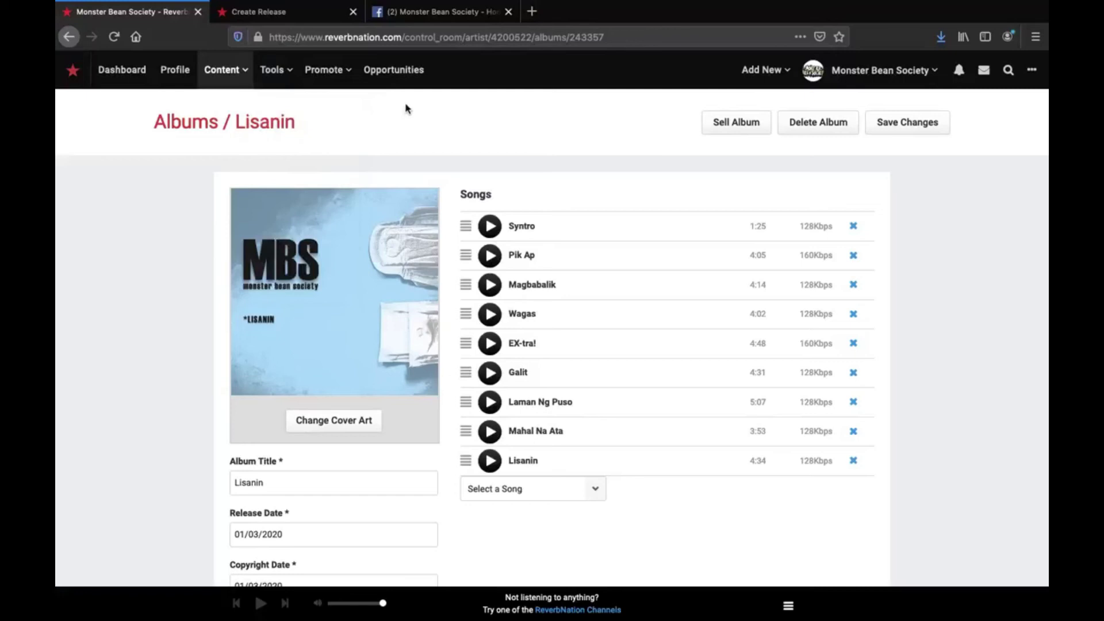
mouse_move(344, 74)
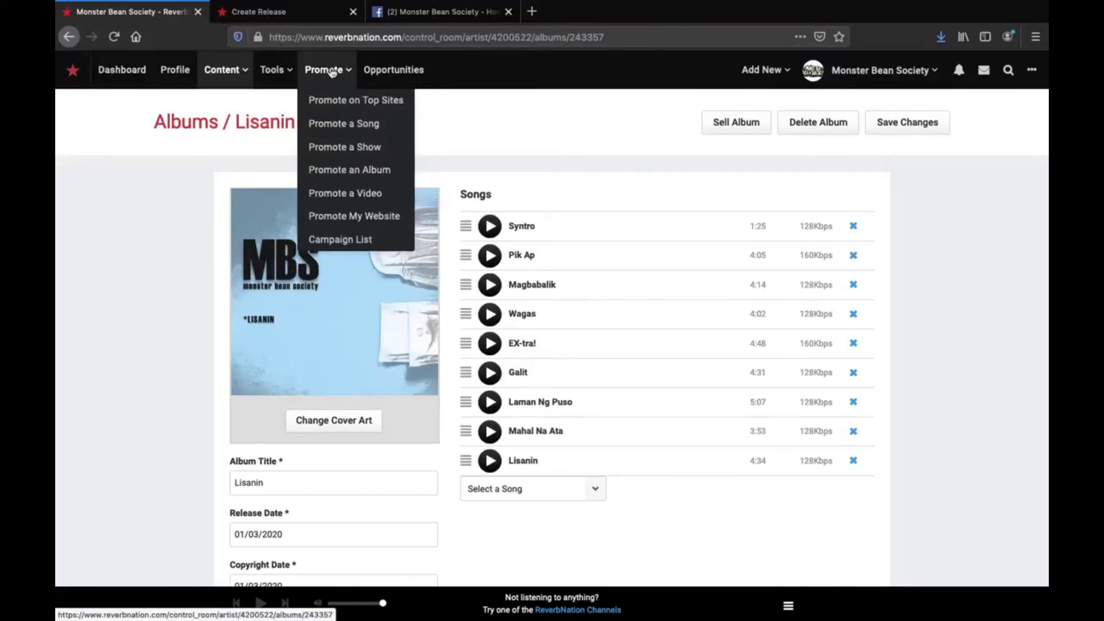
mouse_move(277, 76)
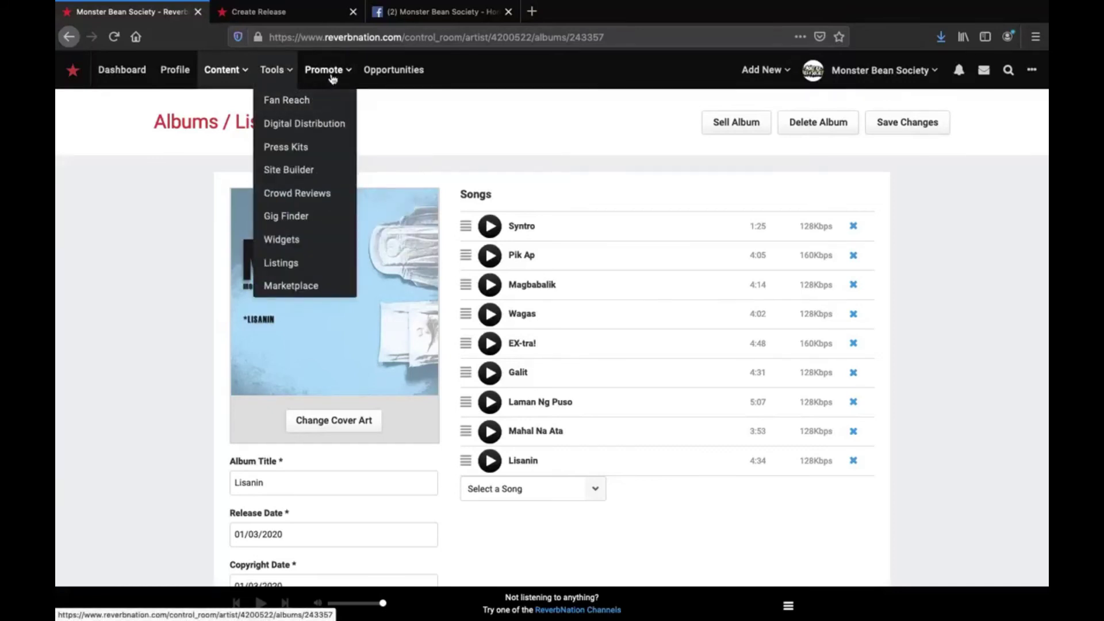
left_click(396, 74)
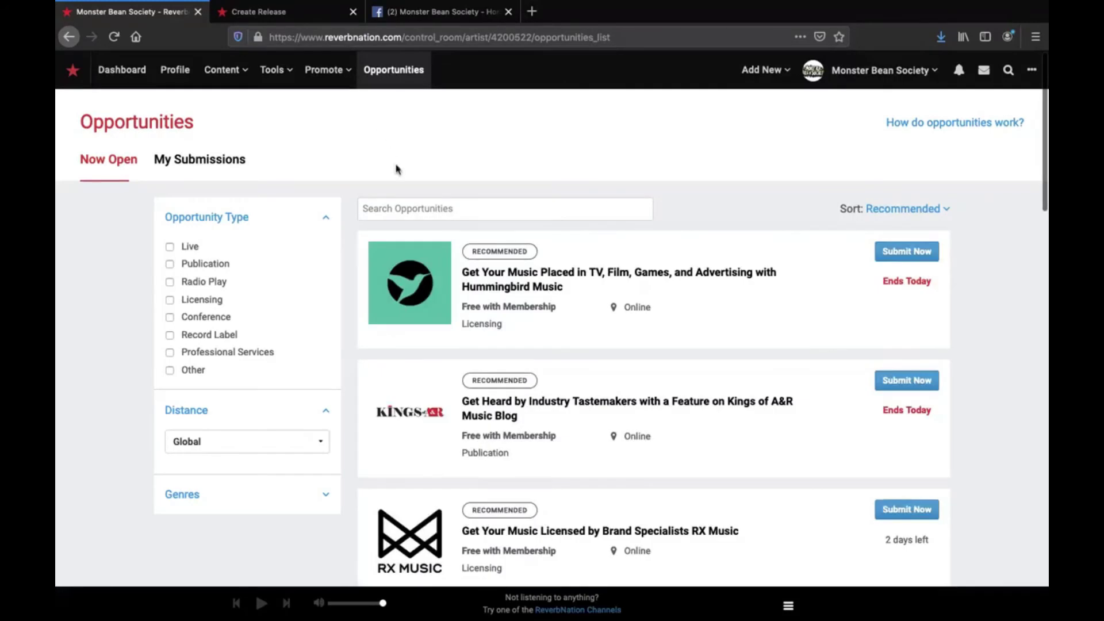
Open the full Messages inbox from the envelope icon's preview
left_click(984, 71)
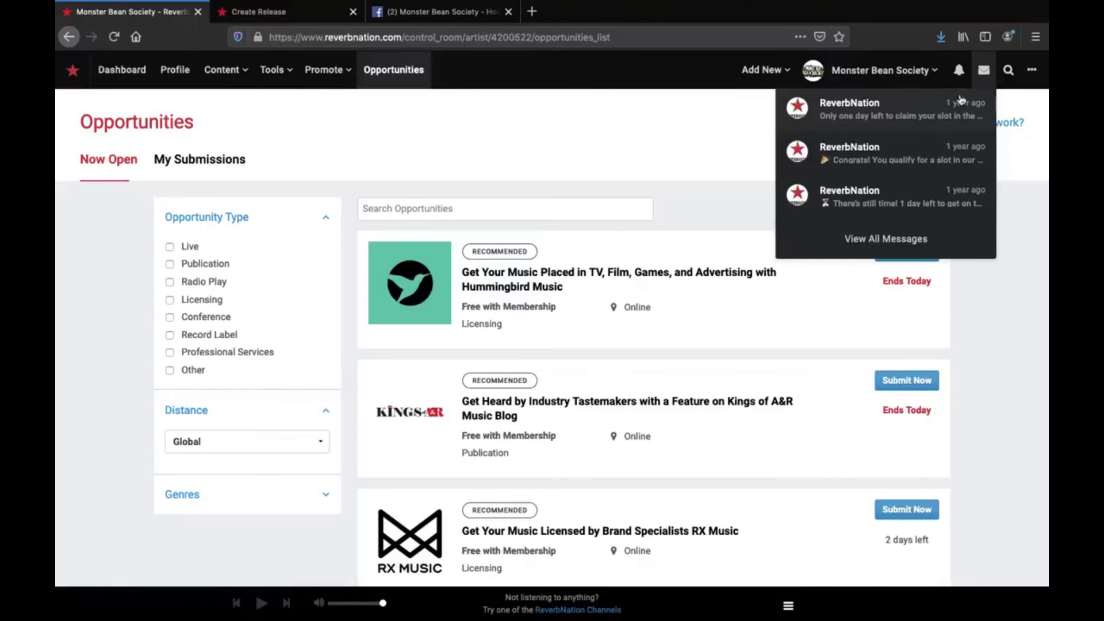
left_click(883, 242)
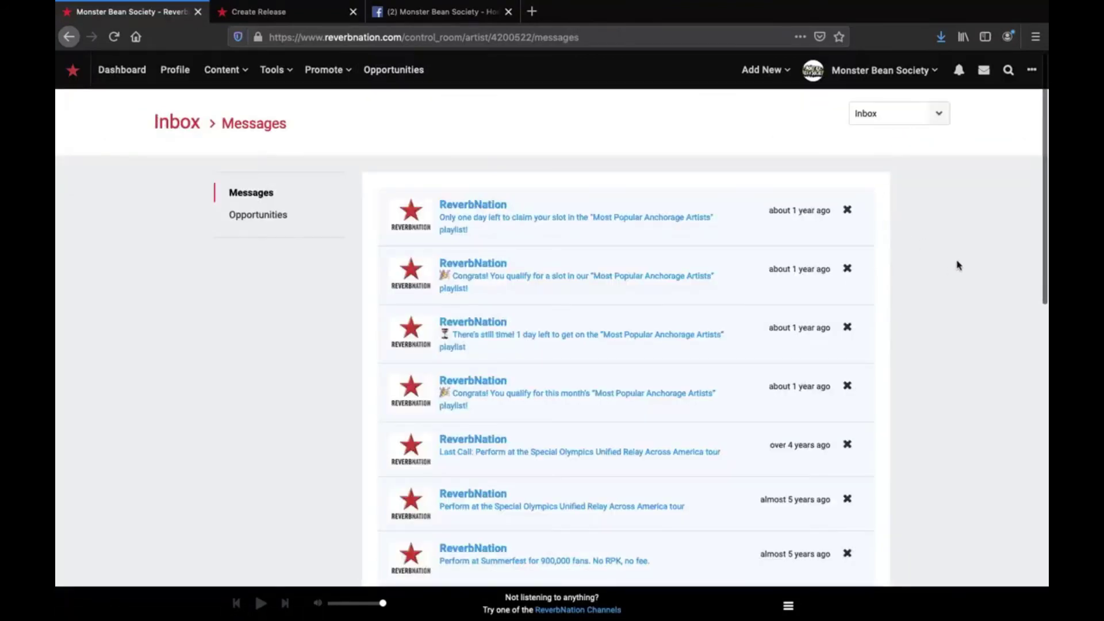
mouse_move(1041, 212)
left_mouse_down()
mouse_move(1041, 494)
mouse_move(1037, 198)
left_mouse_up()
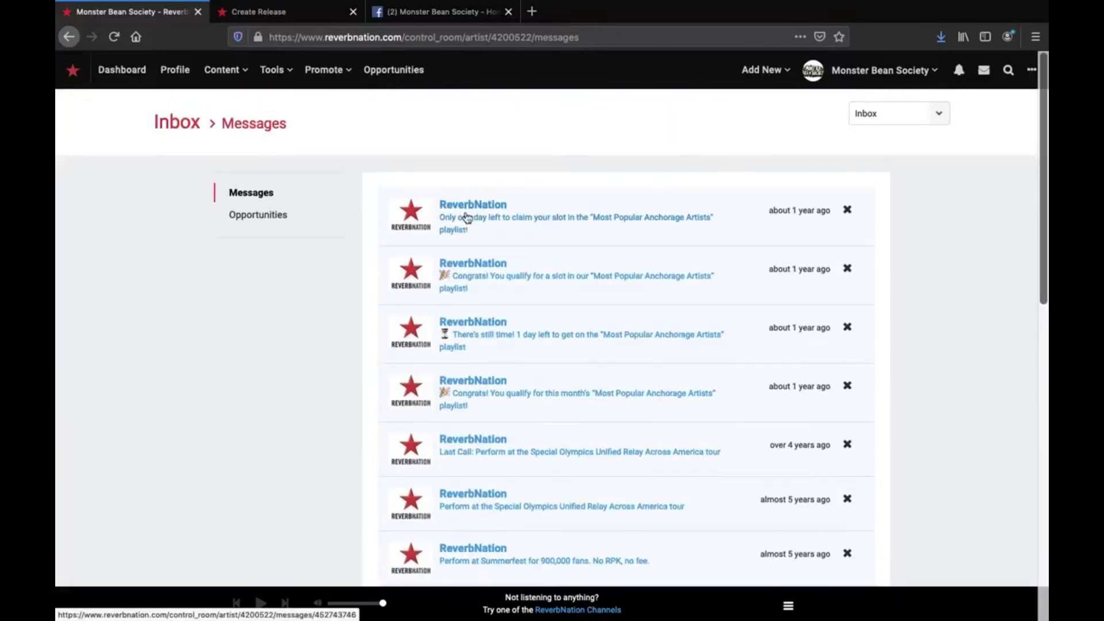
Read the 'Hurry, Only 1 Day Left!' Promoted Playlist message, scrolling through it
left_click(497, 223)
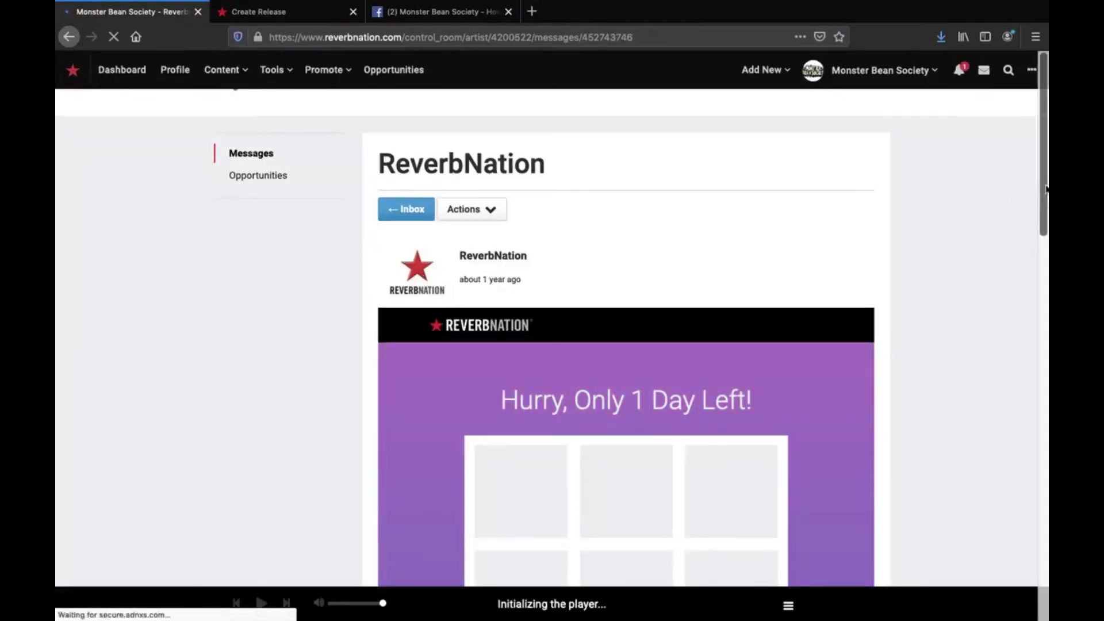
scroll(1044, 236, "down", 3)
scroll(1044, 236, "down", 7)
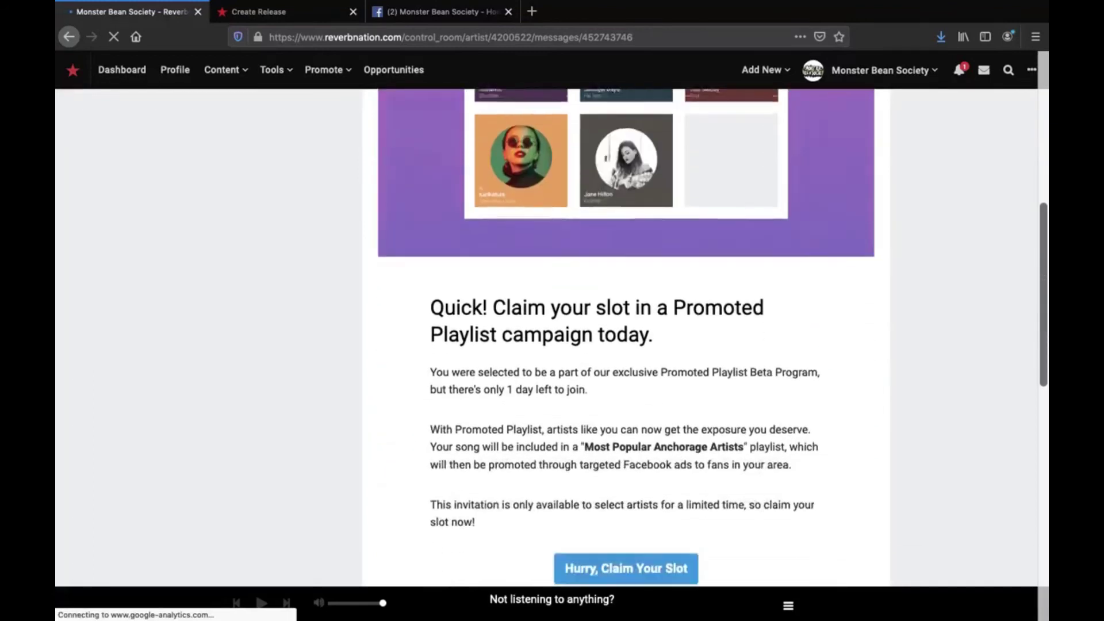
scroll(1045, 338, "up", 3)
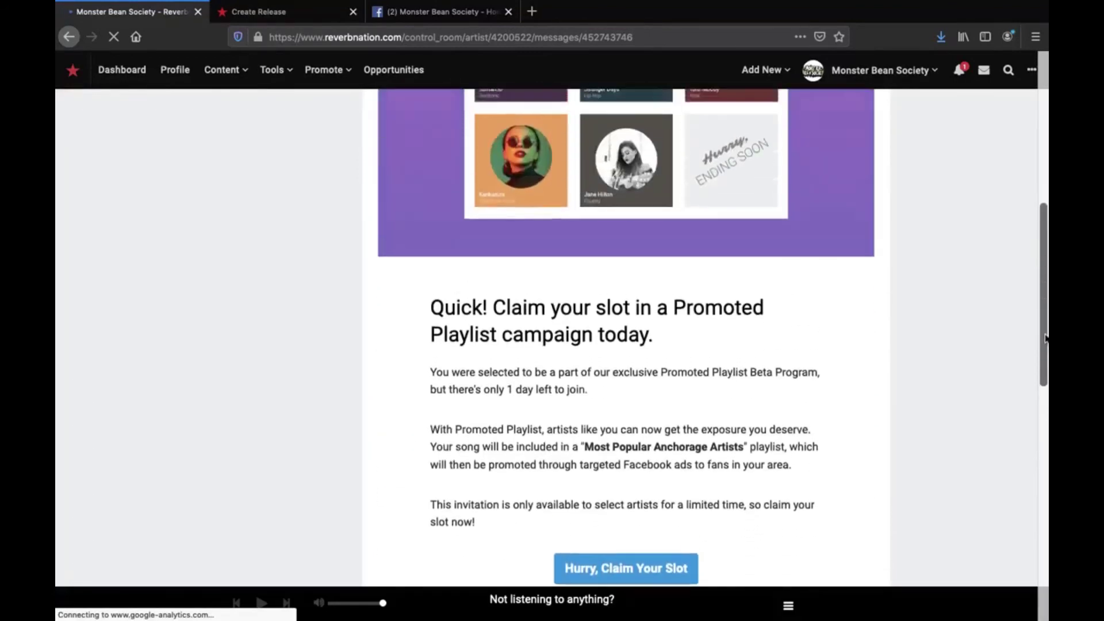
left_click_drag(1044, 292, 1040, 119)
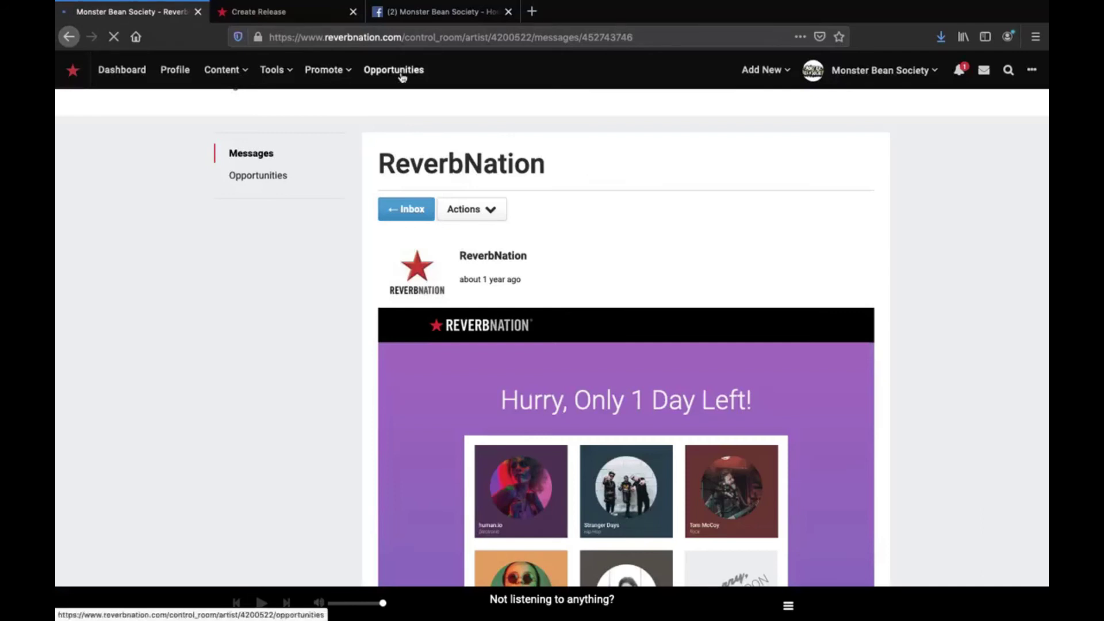
Switch to the band's Facebook page and close the chat conversation
left_click(427, 11)
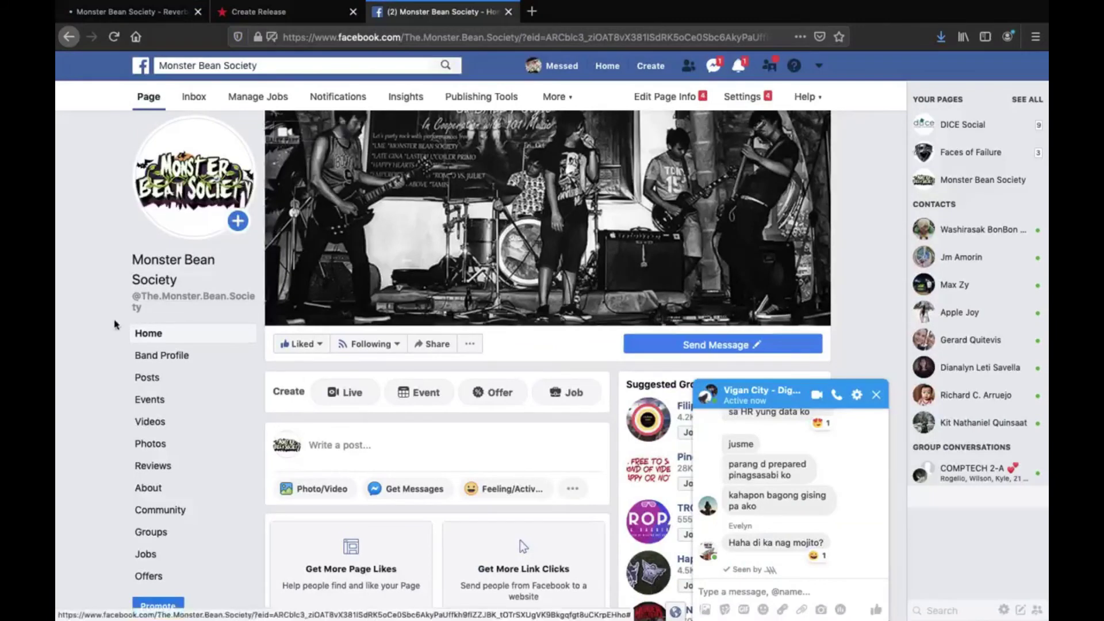
scroll(105, 392, "down", 1)
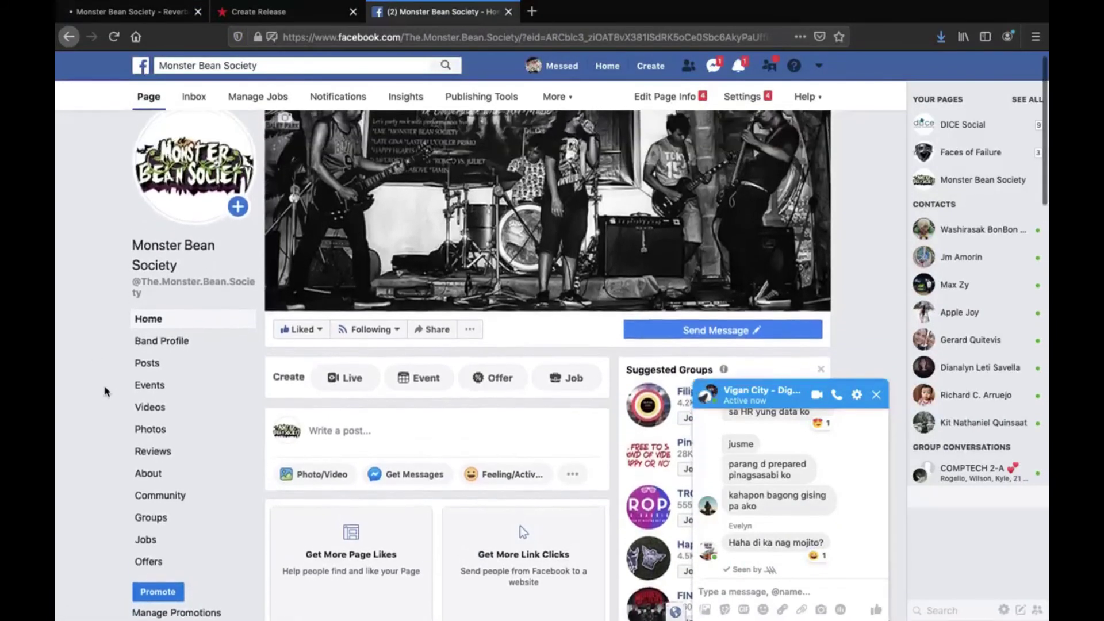
scroll(105, 391, "down", 1)
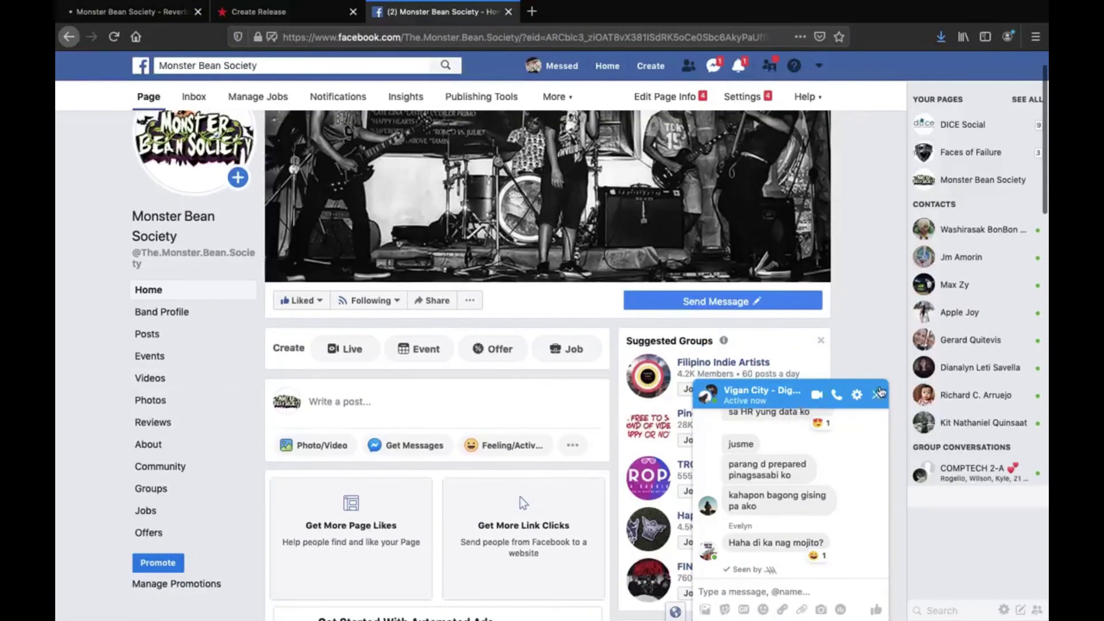
left_click(879, 393)
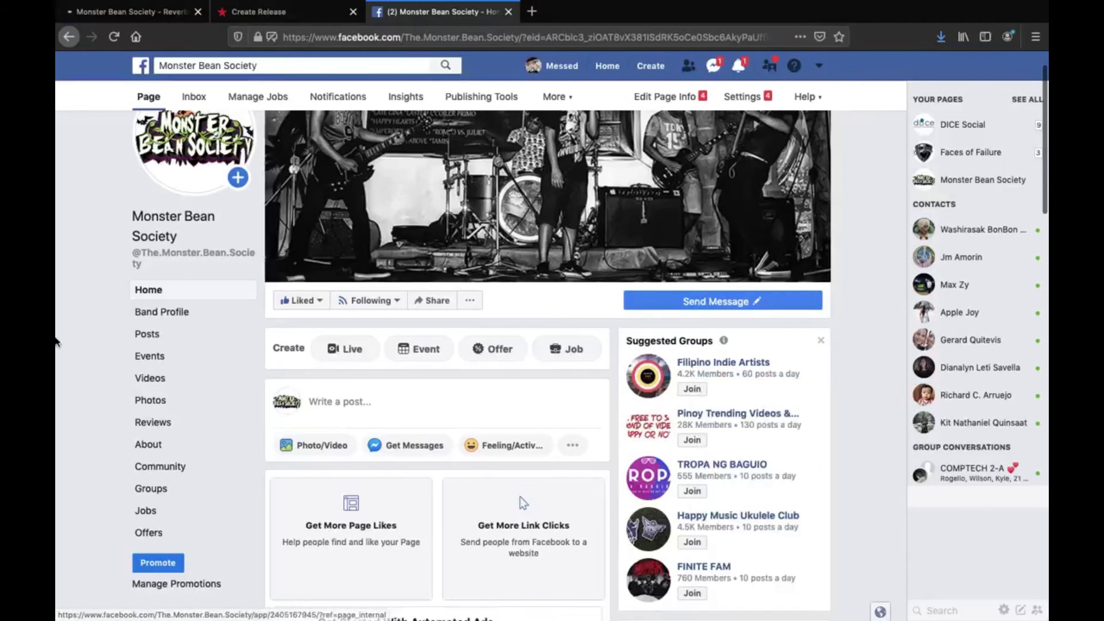
scroll(69, 348, "down", 1)
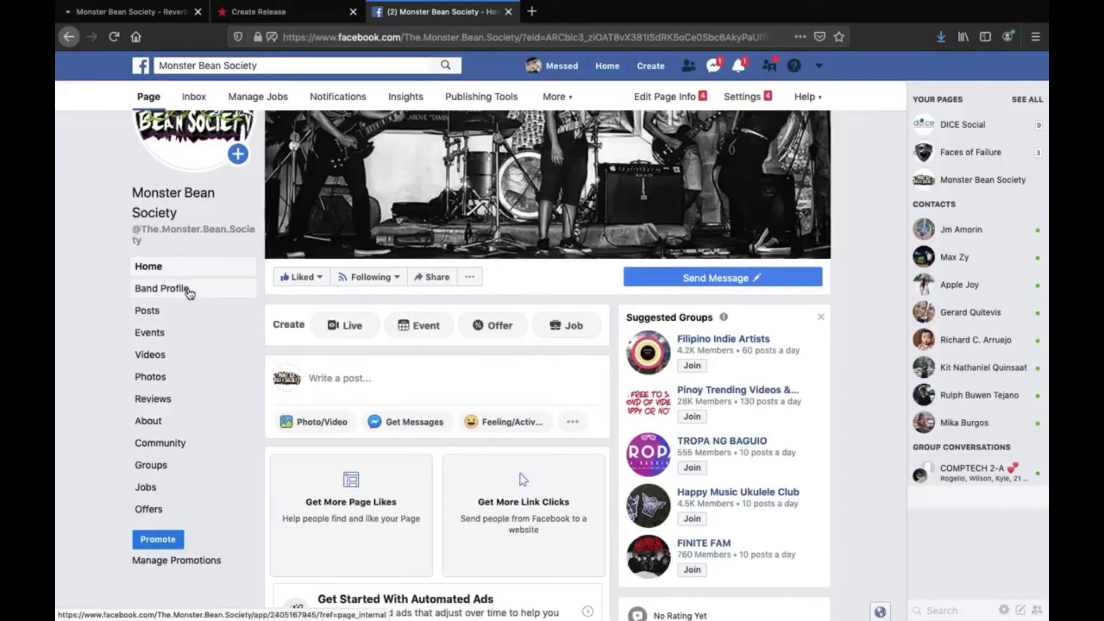
Show the Band Profile, pause Syntro in the music player, and scroll Lisanin's nine tracks
left_click(189, 293)
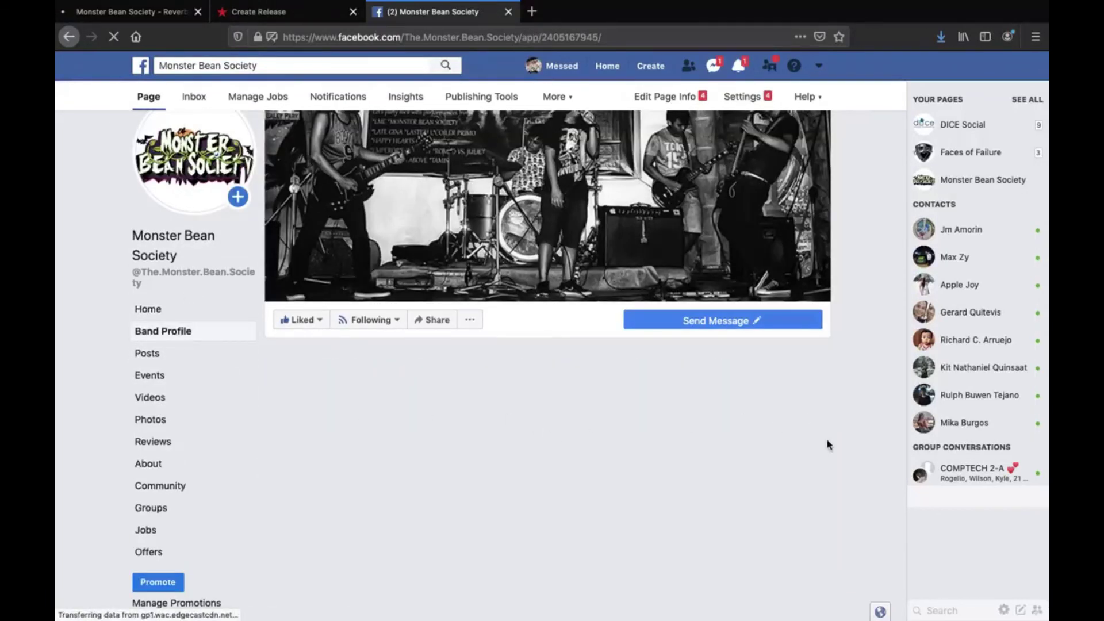
scroll(869, 457, "down", 3)
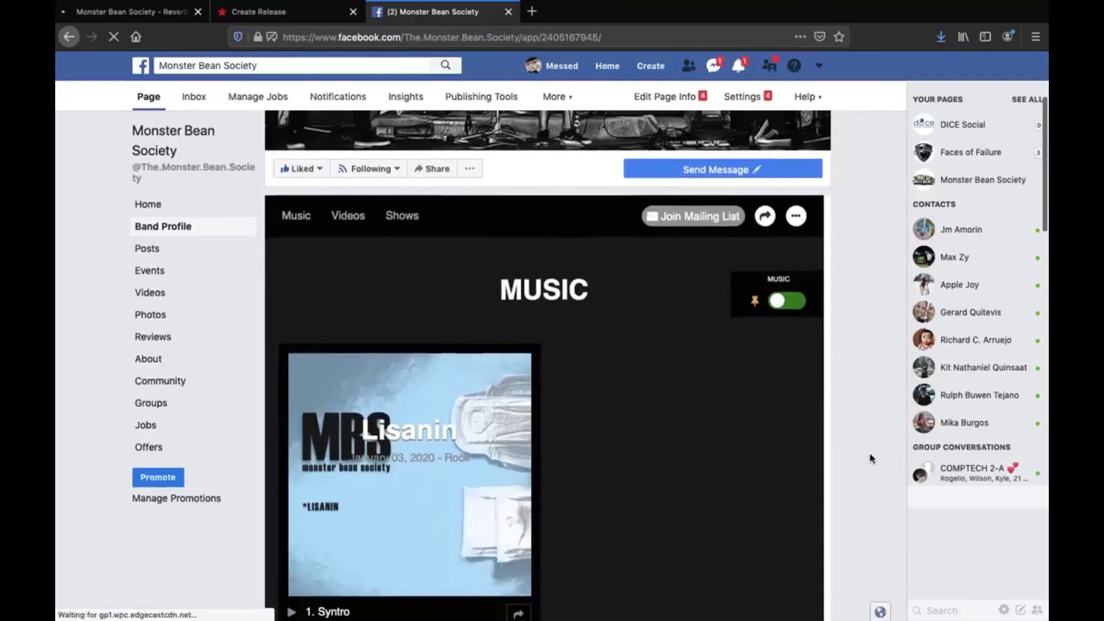
scroll(869, 457, "down", 2)
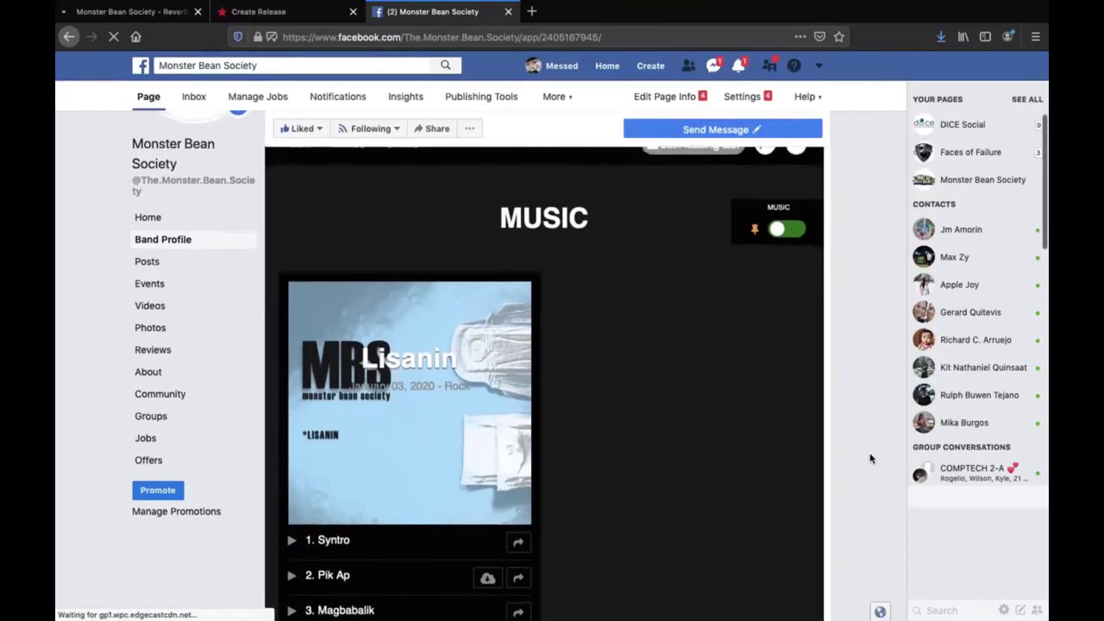
scroll(869, 458, "down", 2)
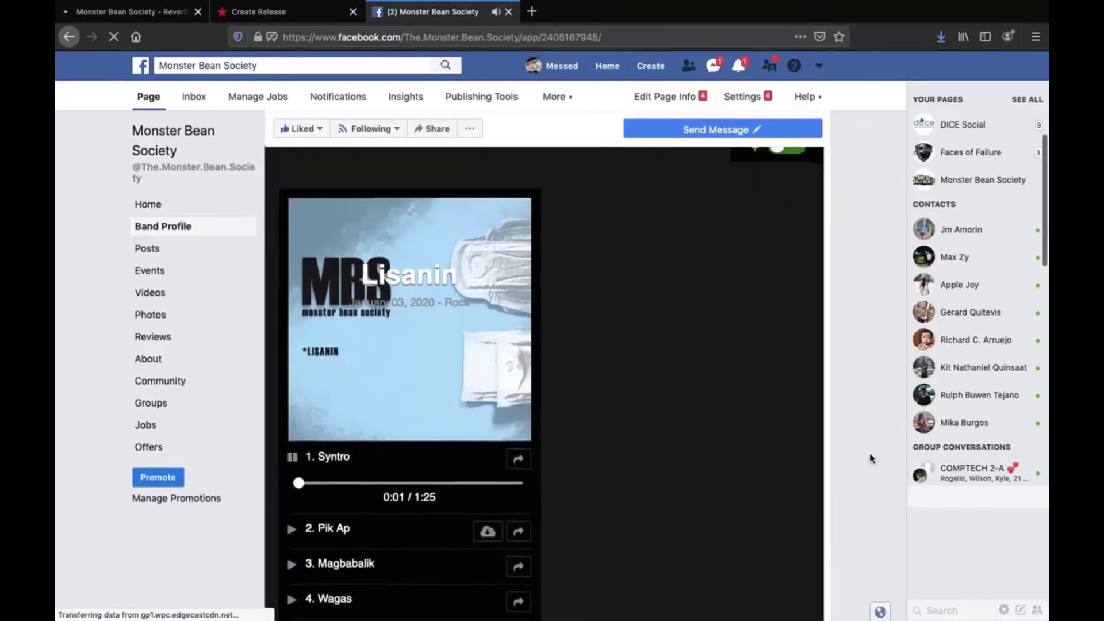
scroll(869, 458, "down", 2)
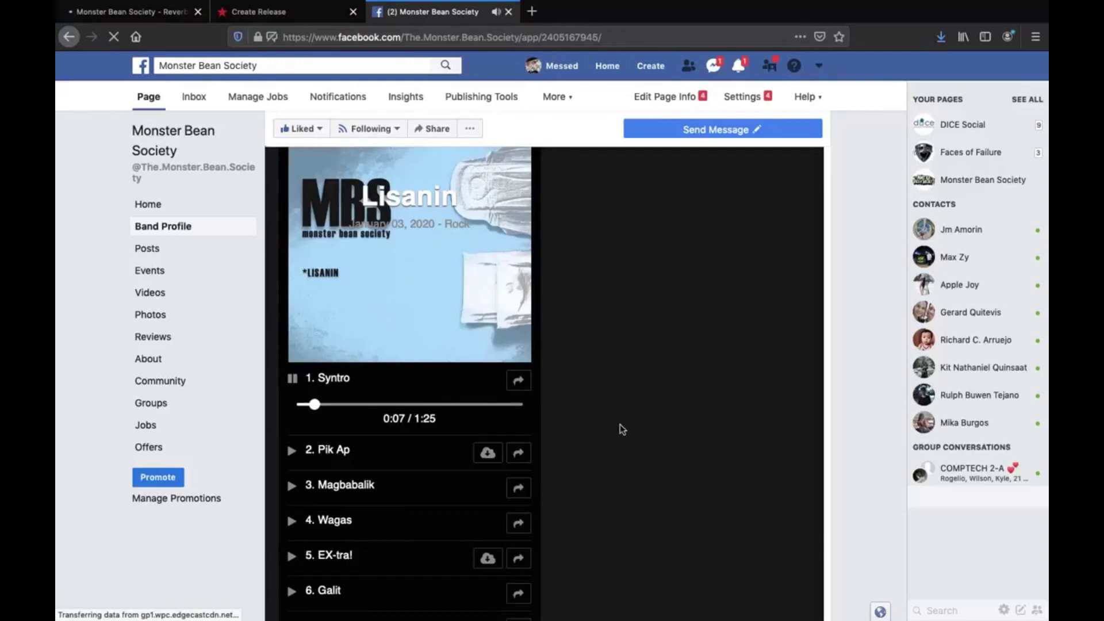
scroll(840, 409, "down", 1)
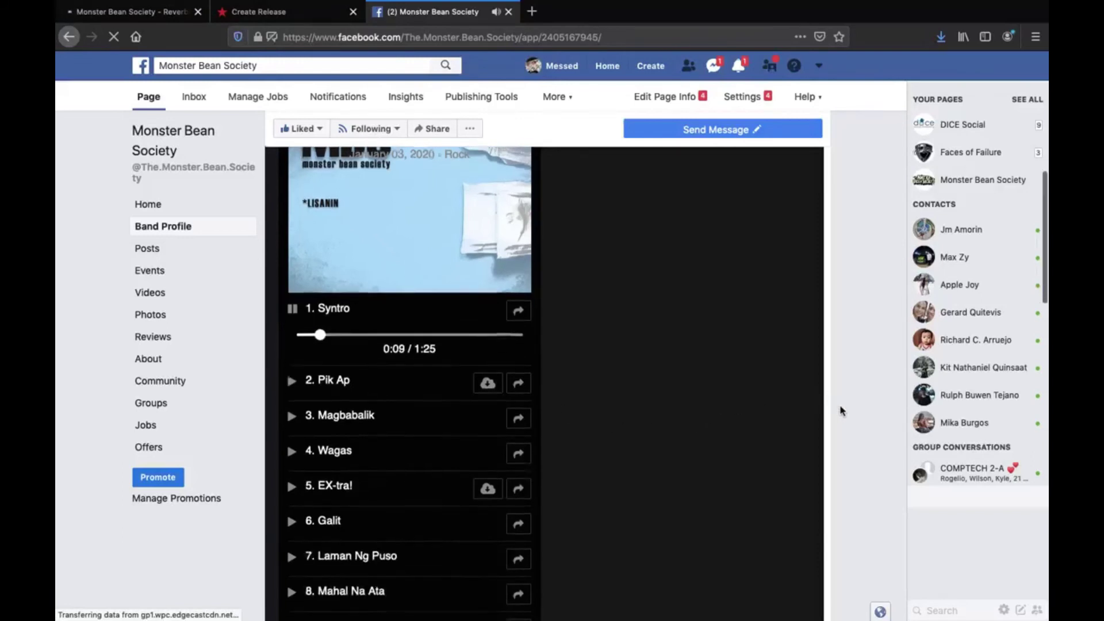
scroll(840, 410, "up", 2)
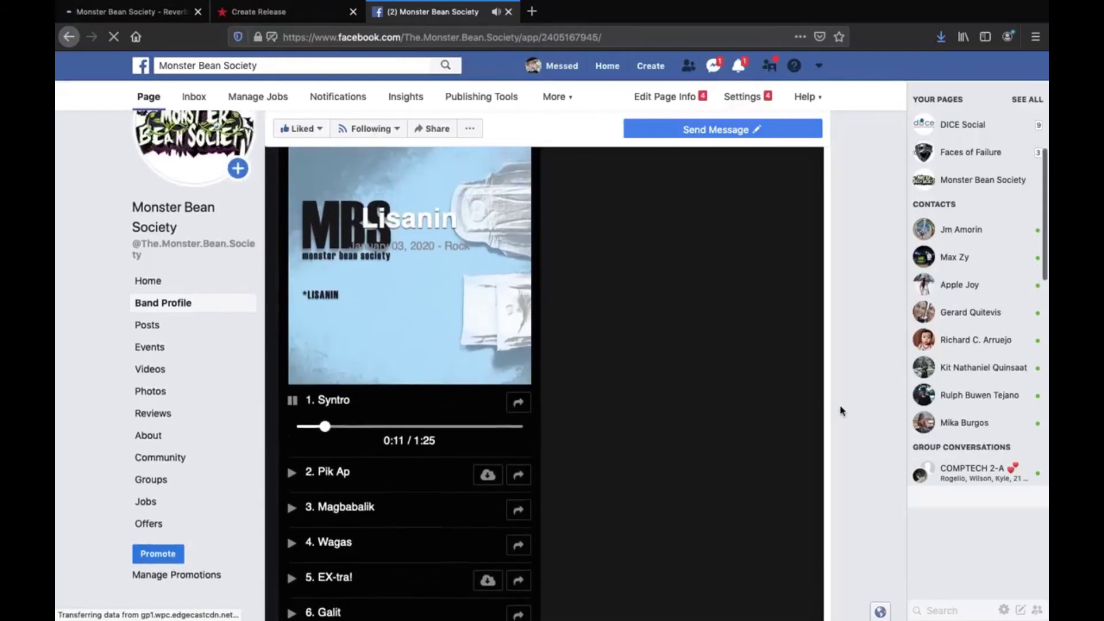
scroll(839, 410, "up", 1)
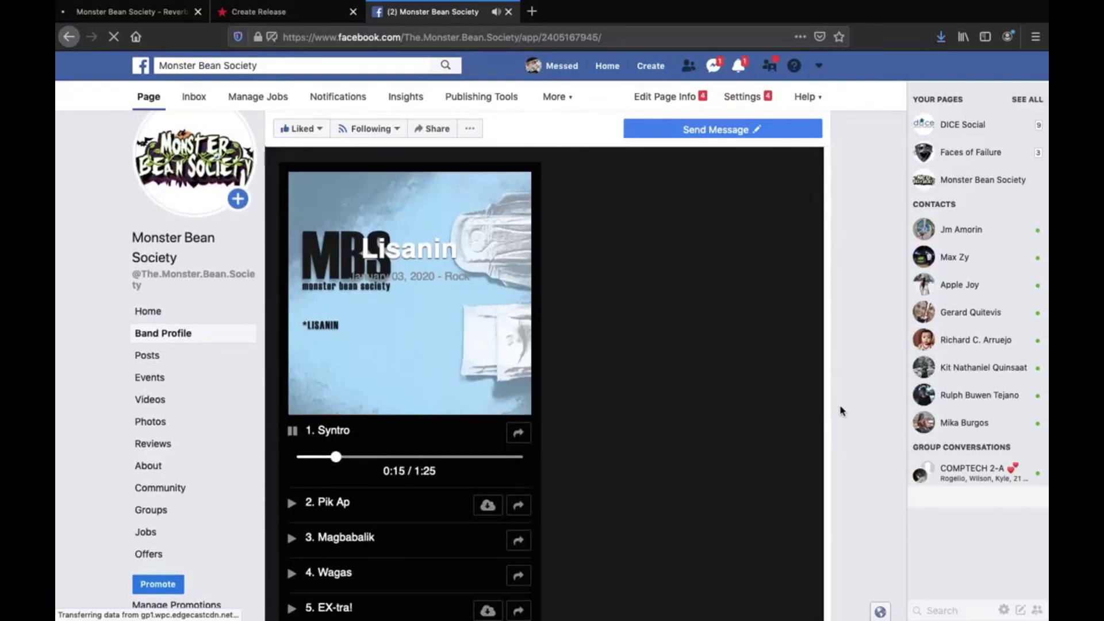
left_click(292, 432)
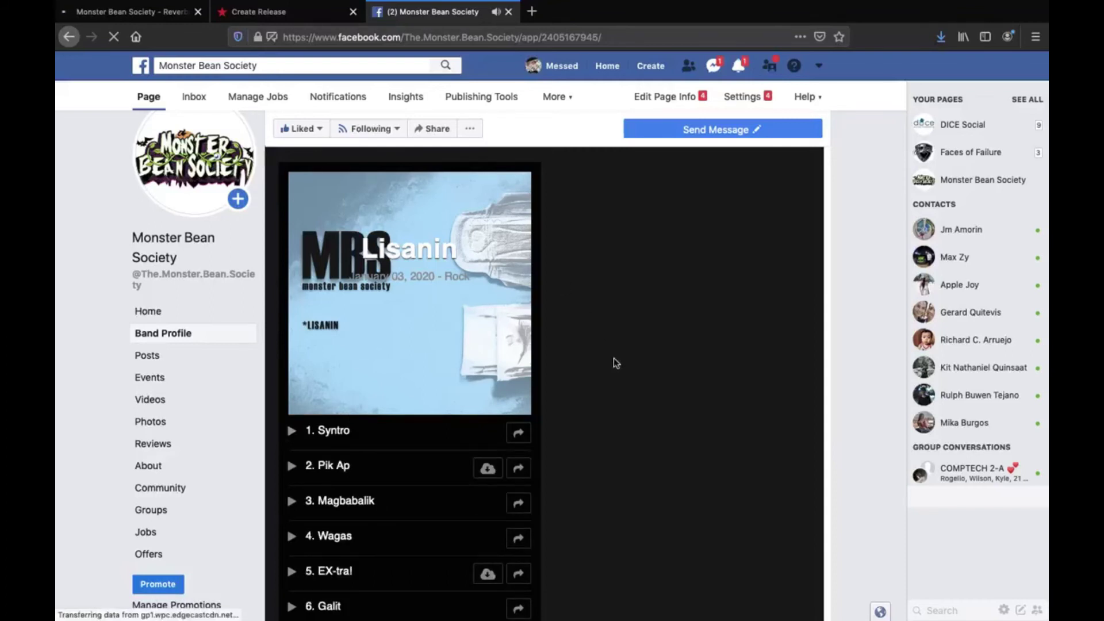
scroll(582, 395, "down", 3)
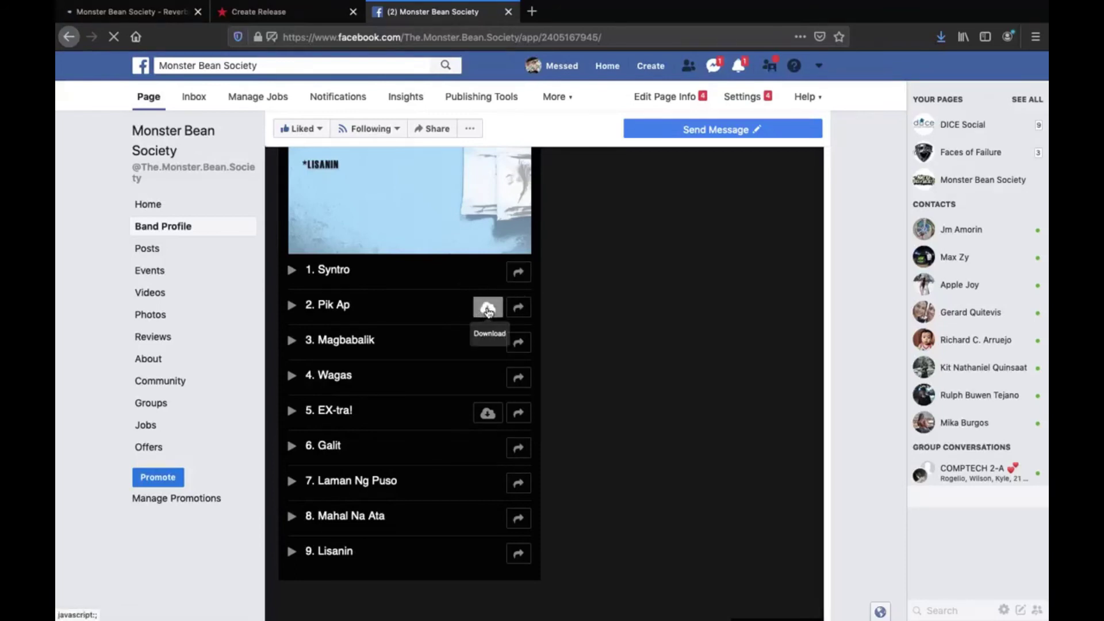
Return to the ReverbNation tab and choose Content > Songs to list every track
left_click(282, 11)
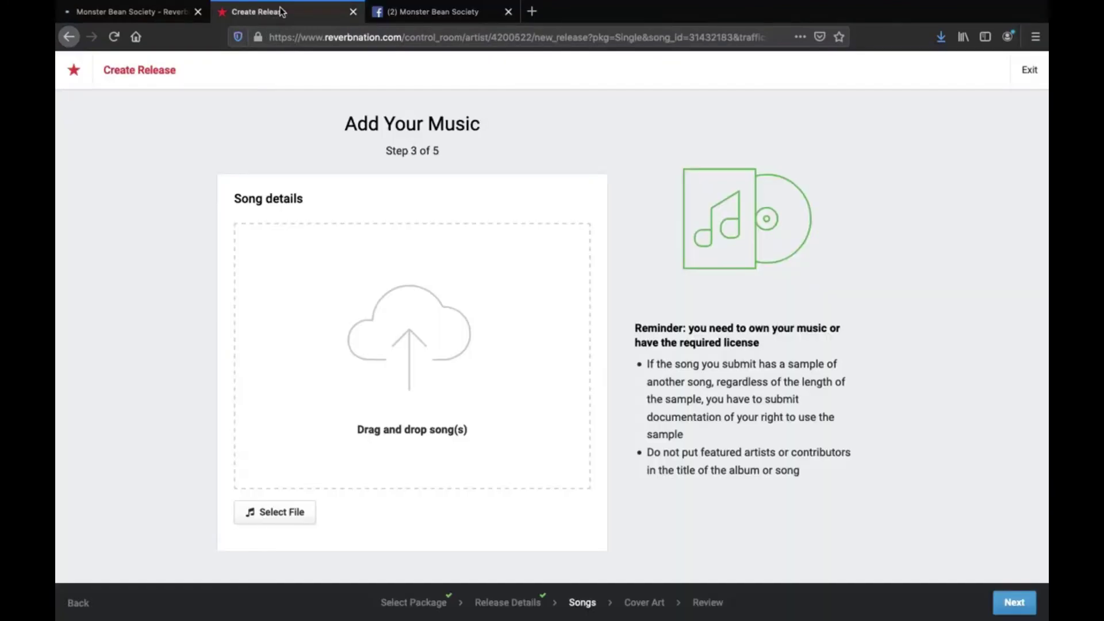
left_click(133, 12)
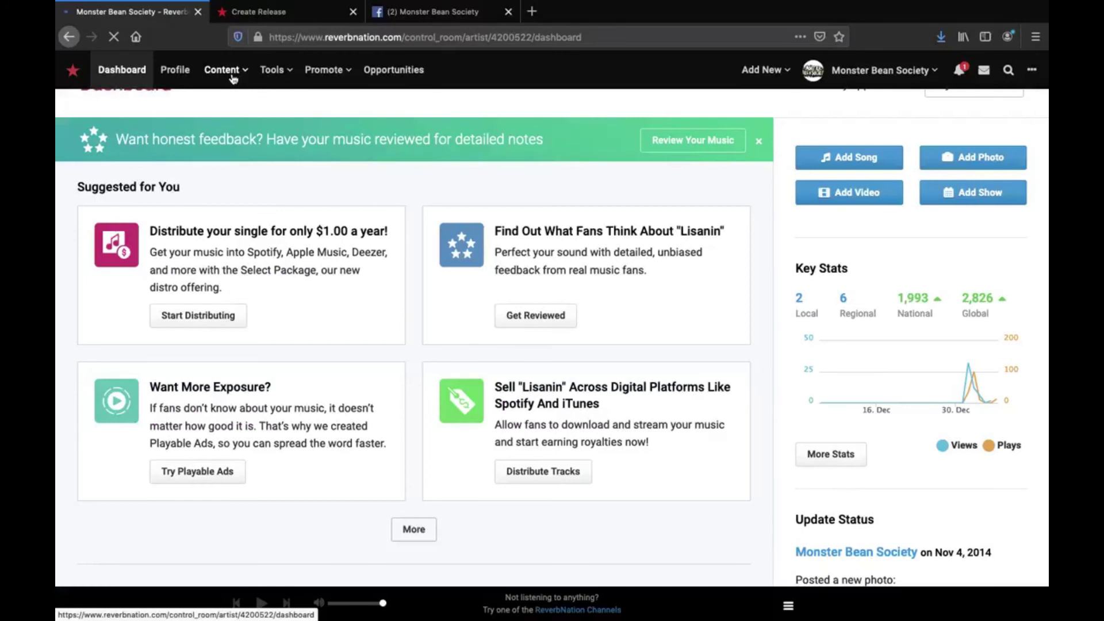
left_click(233, 78)
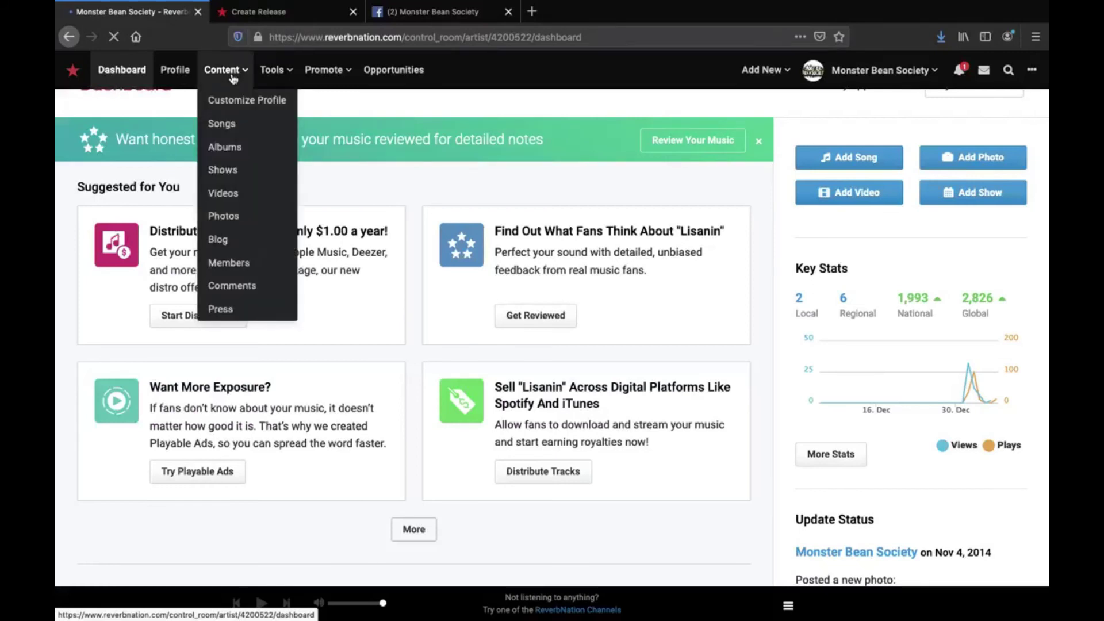
left_click(242, 131)
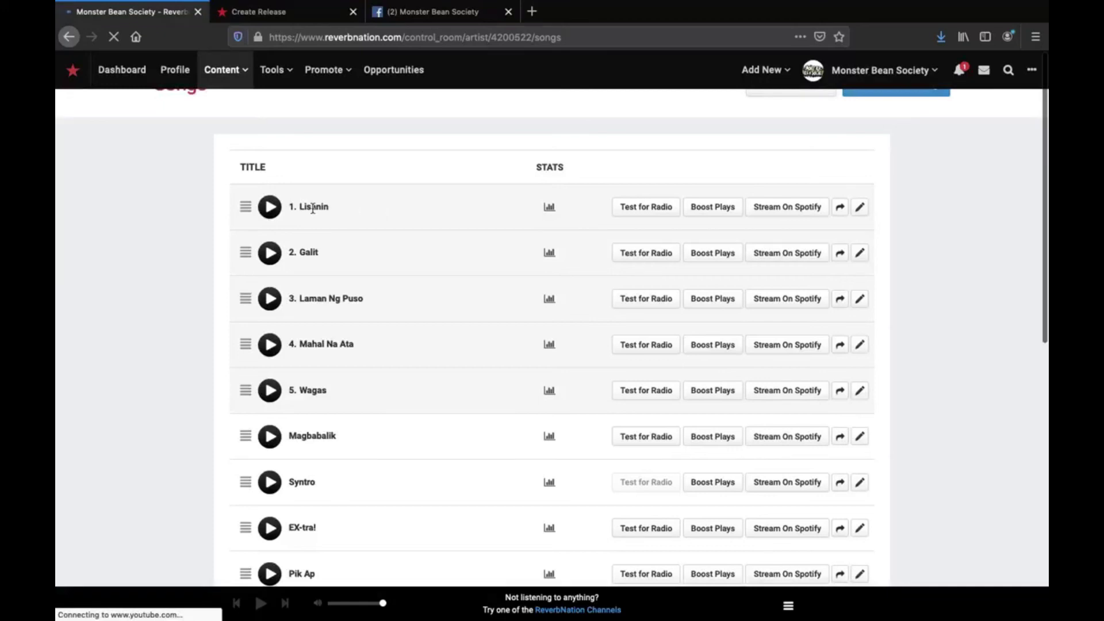
mouse_move(551, 251)
scroll(520, 392, "down", 3)
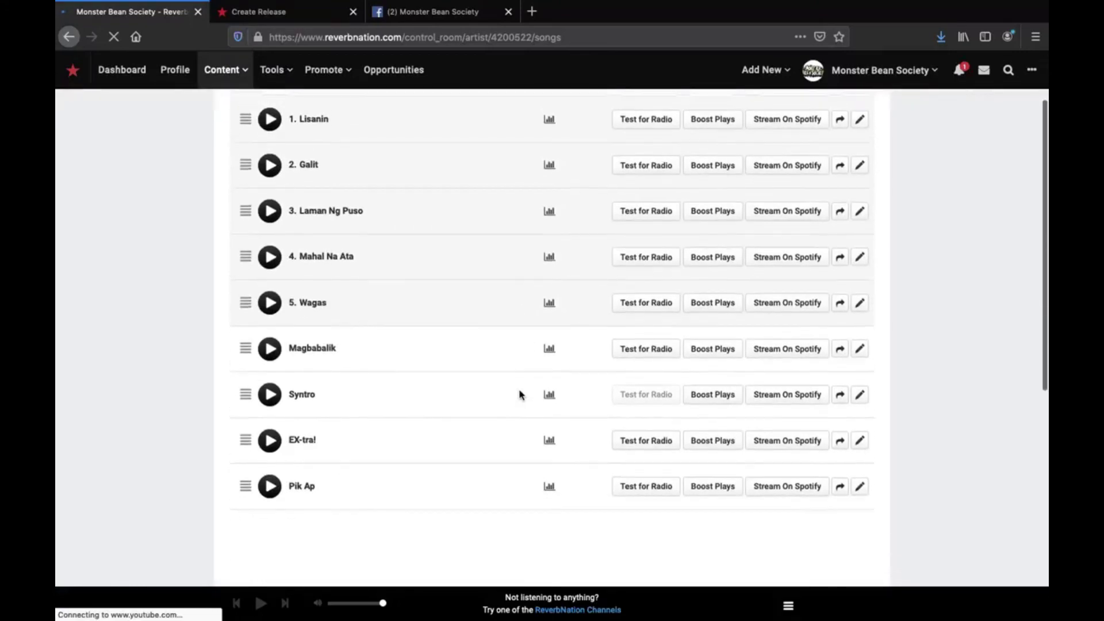
mouse_move(548, 488)
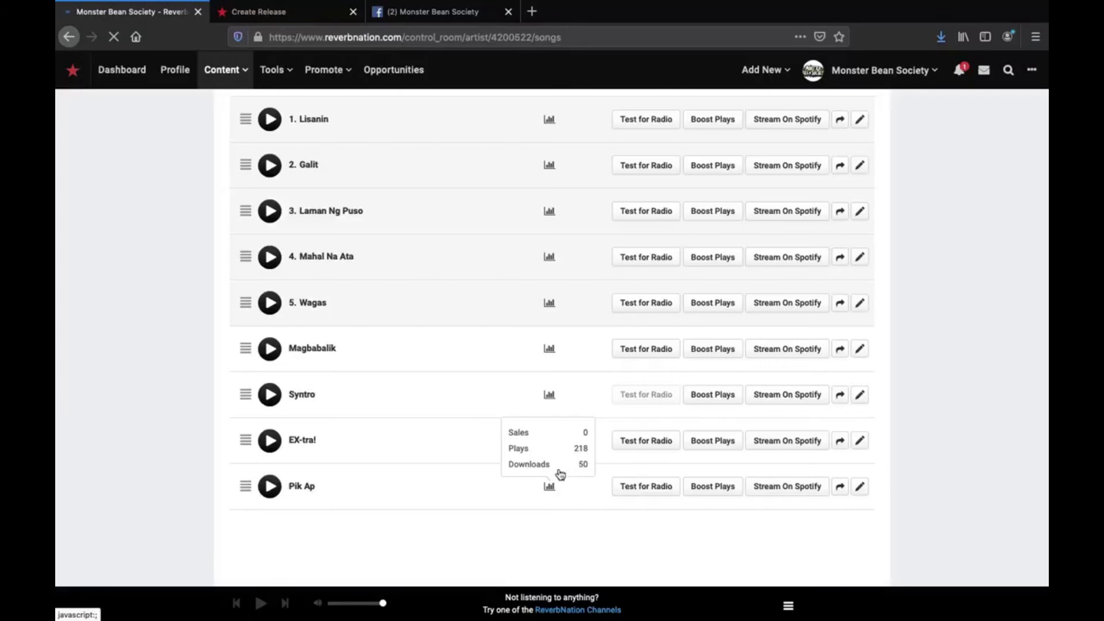
mouse_move(547, 444)
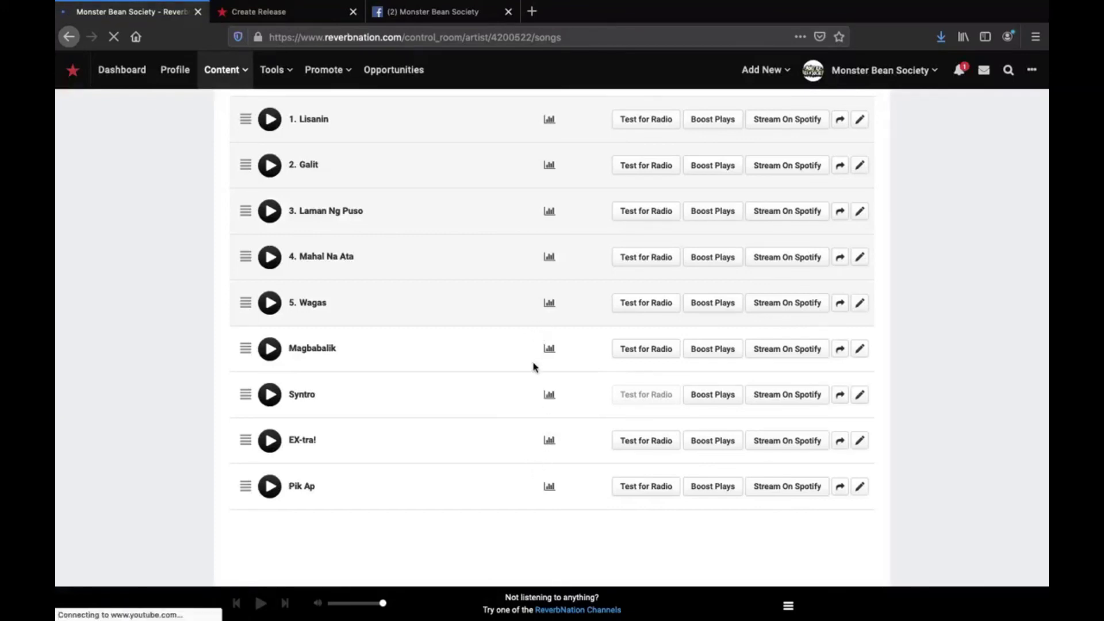
scroll(533, 370, "up", 3)
scroll(550, 436, "down", 3)
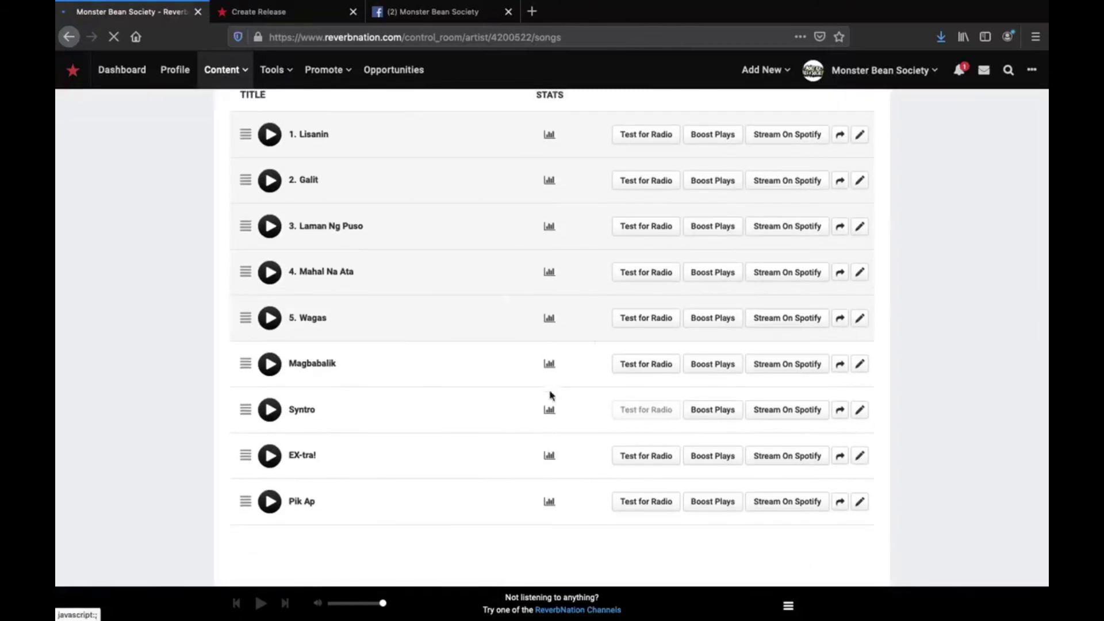
mouse_move(554, 326)
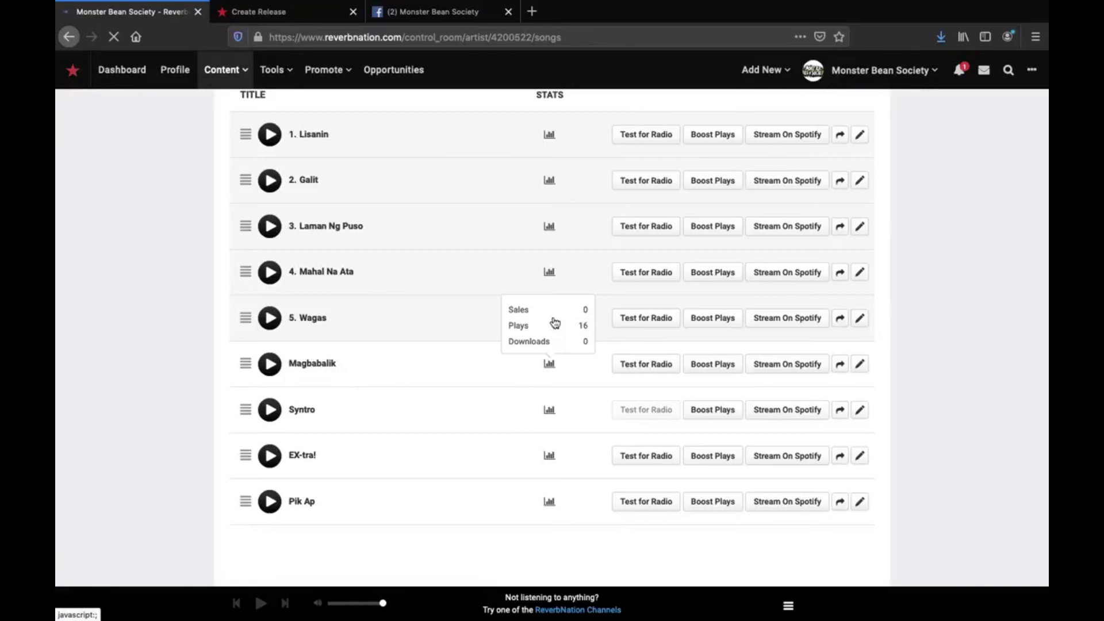
scroll(554, 322, "up", 1)
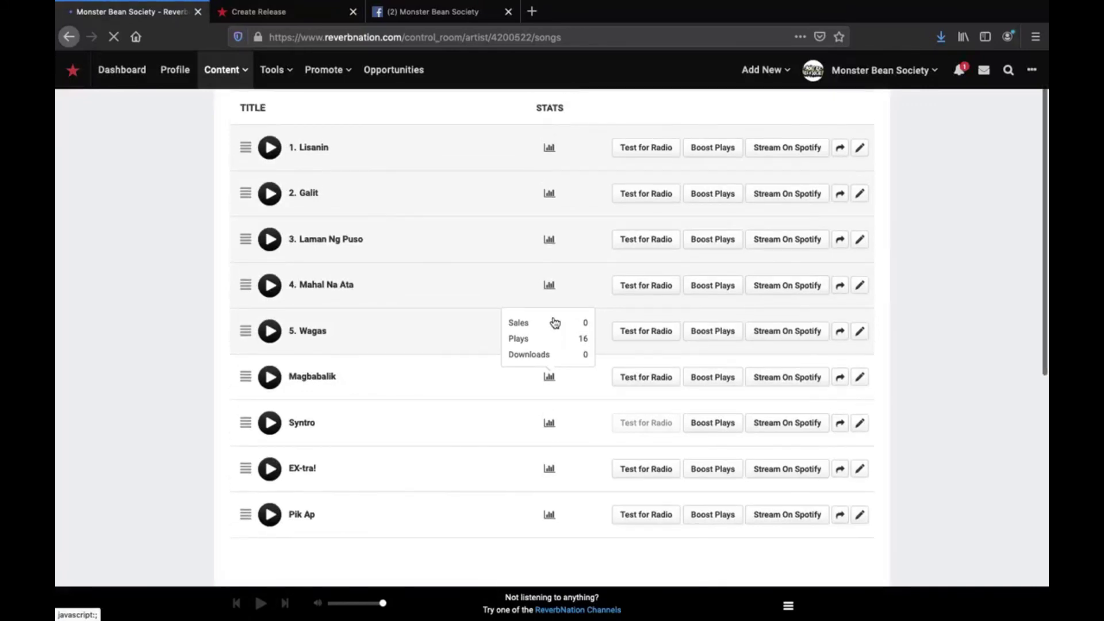
scroll(555, 327, "up", 1)
scroll(553, 315, "up", 2)
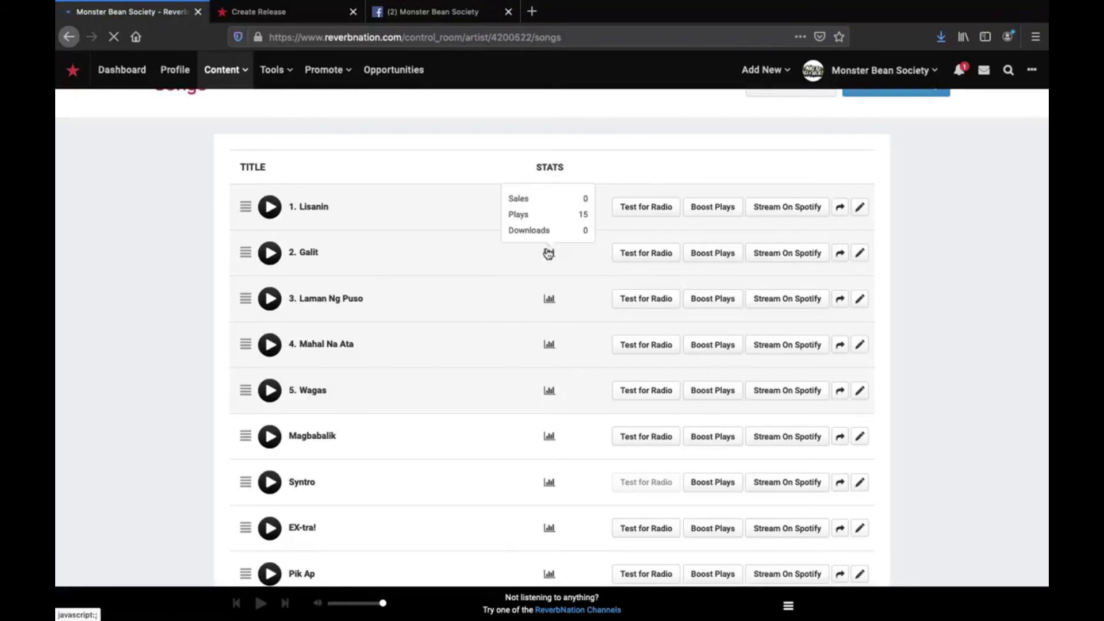
mouse_move(550, 210)
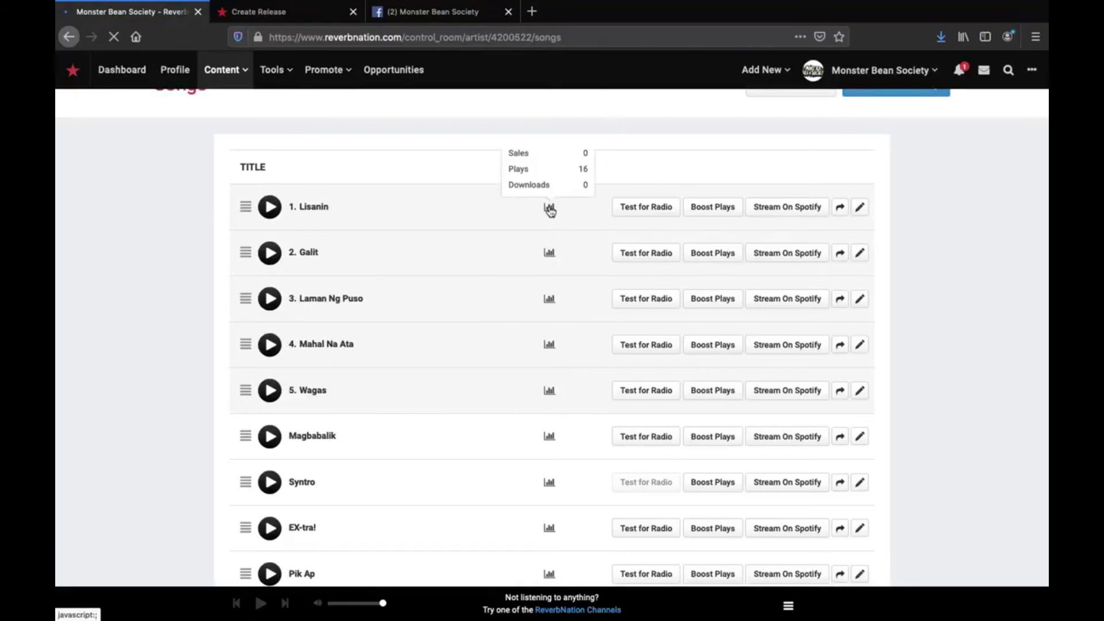
scroll(546, 408, "down", 2)
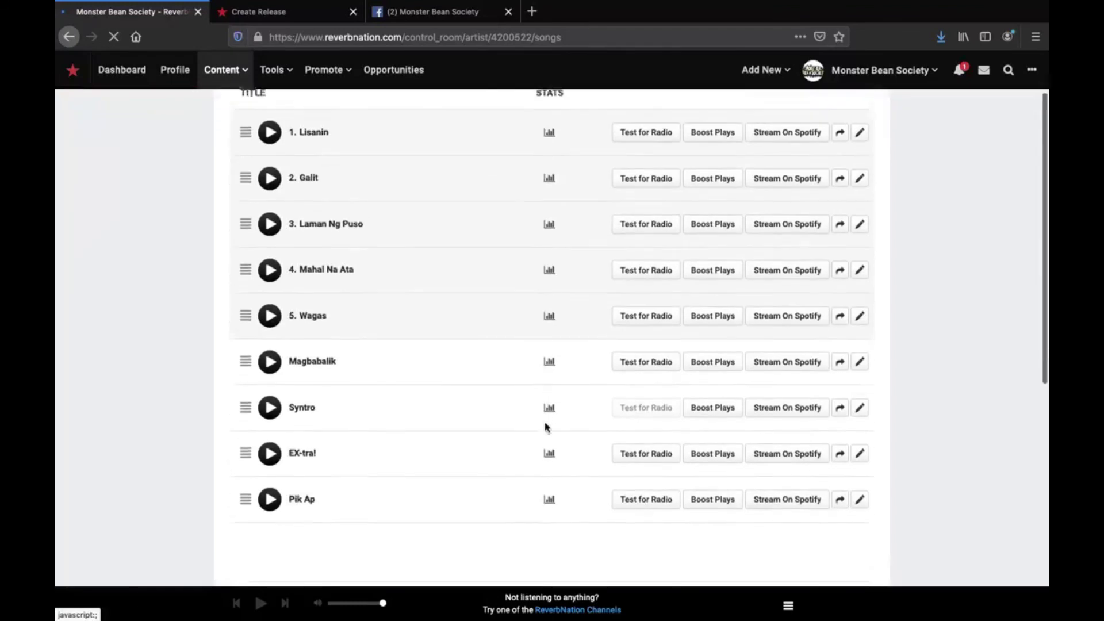
mouse_move(550, 403)
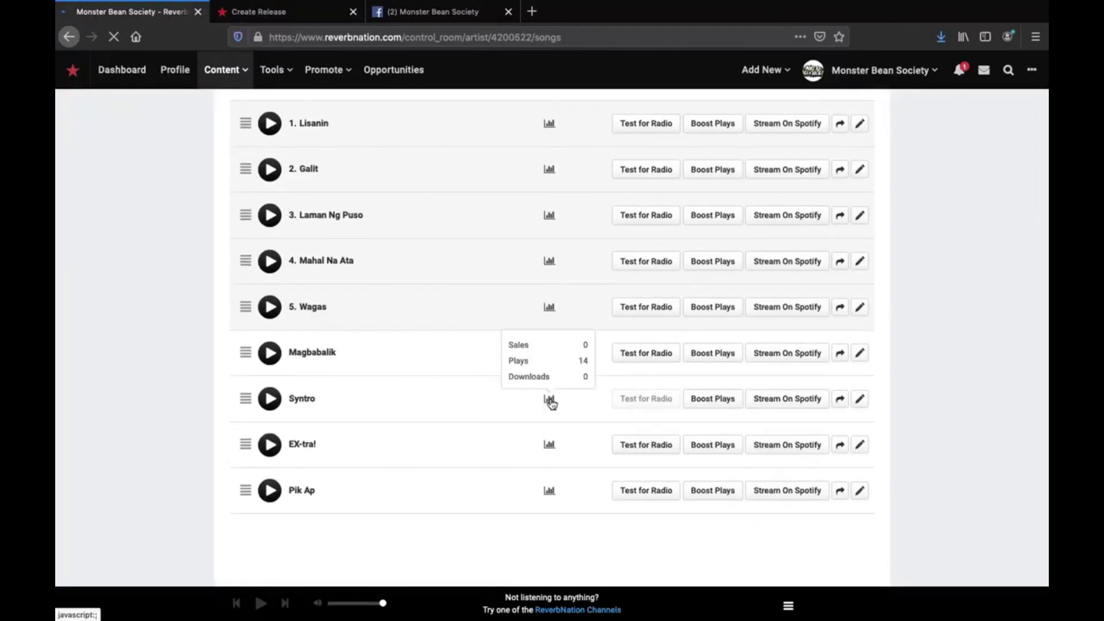
mouse_move(550, 361)
scroll(551, 363, "up", 2)
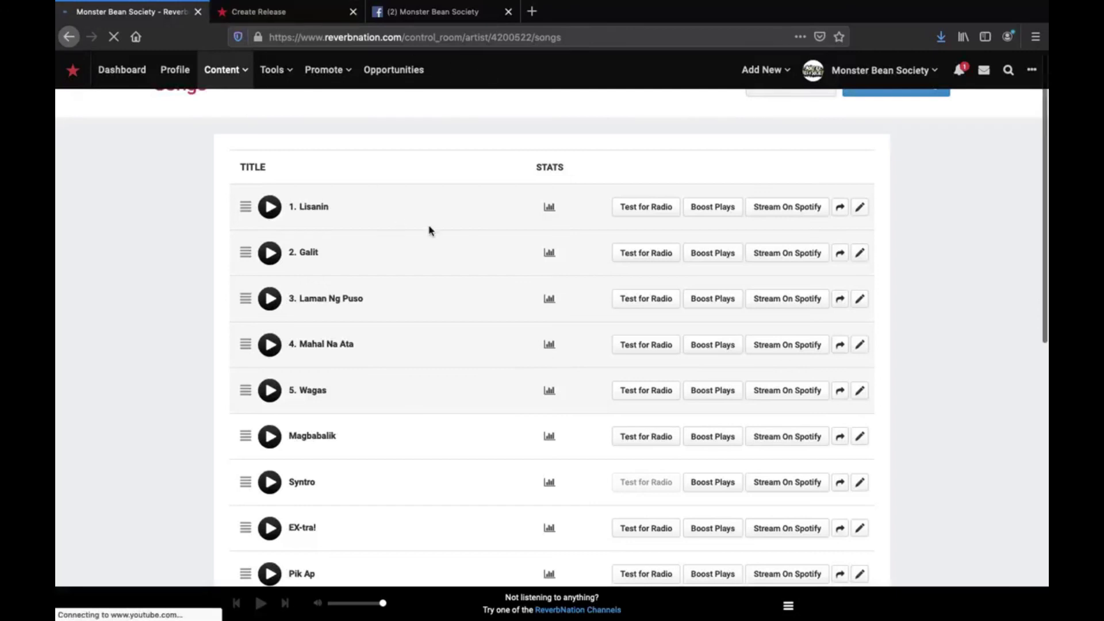
Switch to Facebook and scroll through the Band Profile's music player and VIDEOS sections
left_click(279, 12)
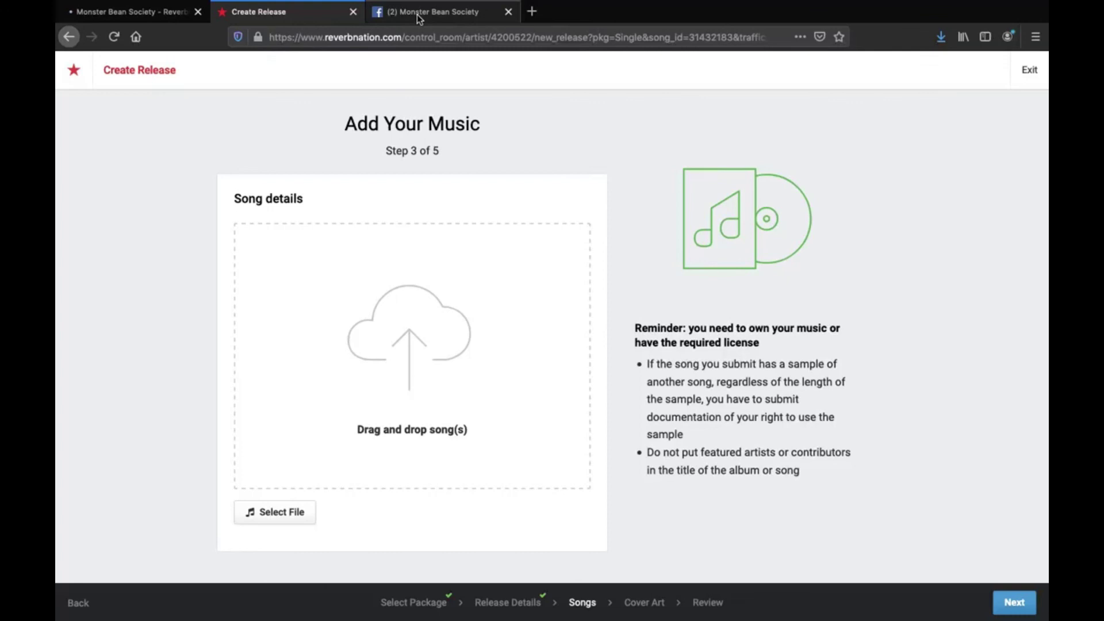
left_click(415, 14)
scroll(650, 478, "down", 7)
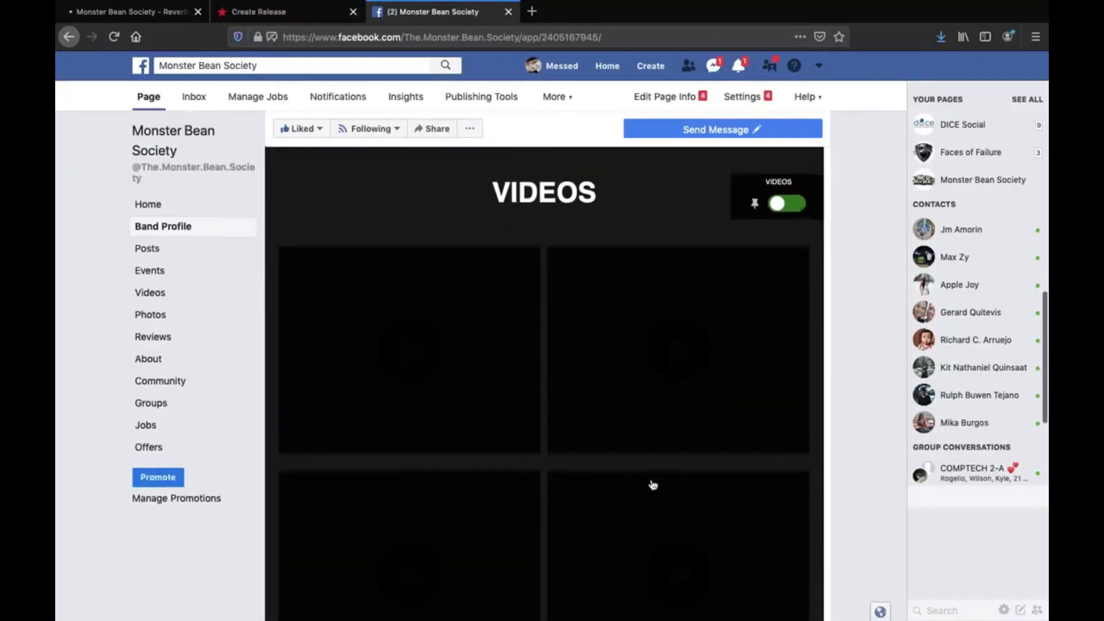
scroll(649, 481, "up", 3)
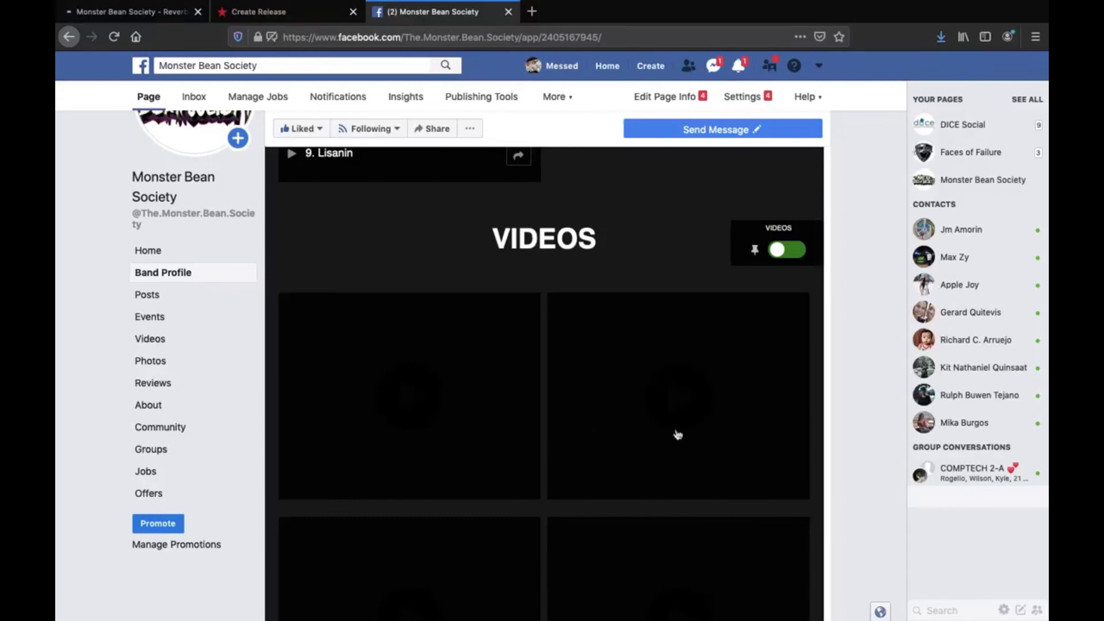
scroll(860, 419, "down", 4)
scroll(860, 419, "up", 3)
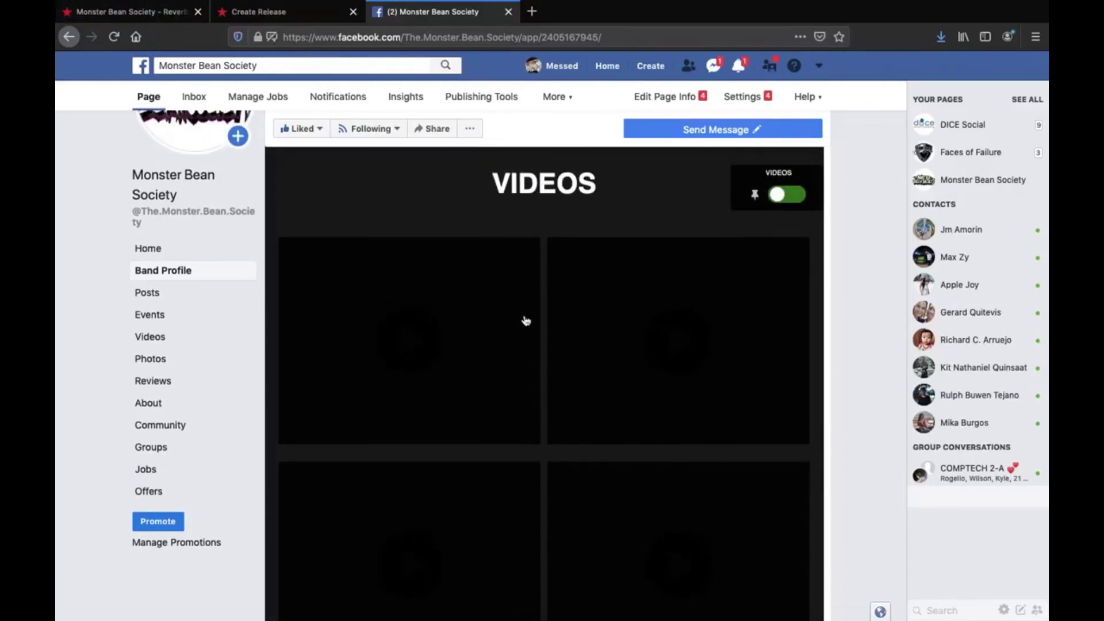
scroll(513, 441, "down", 2)
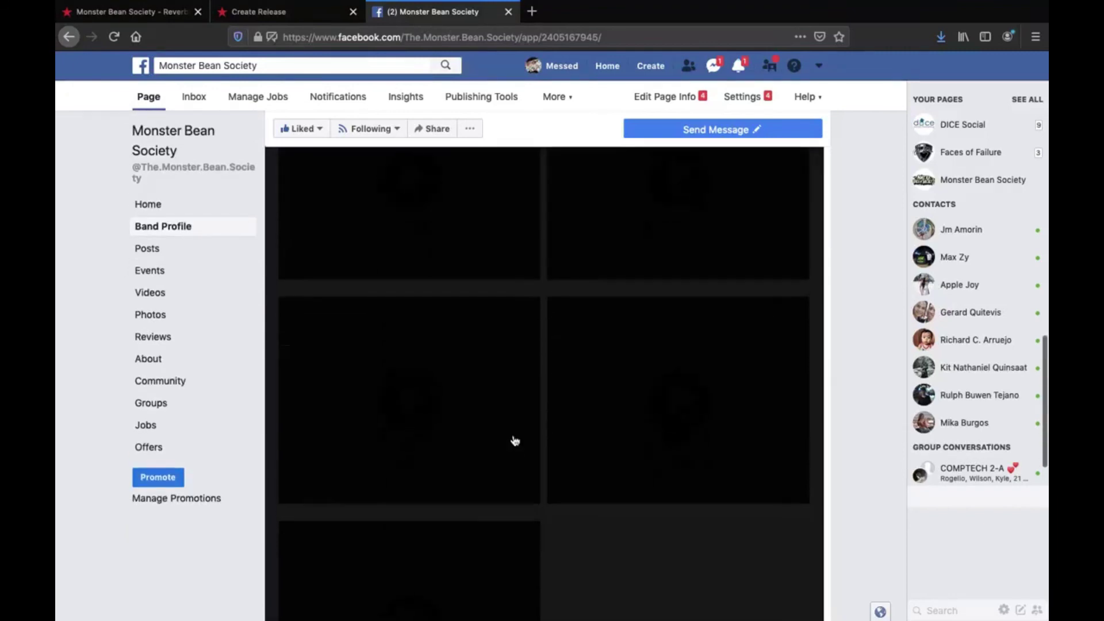
scroll(513, 441, "up", 3)
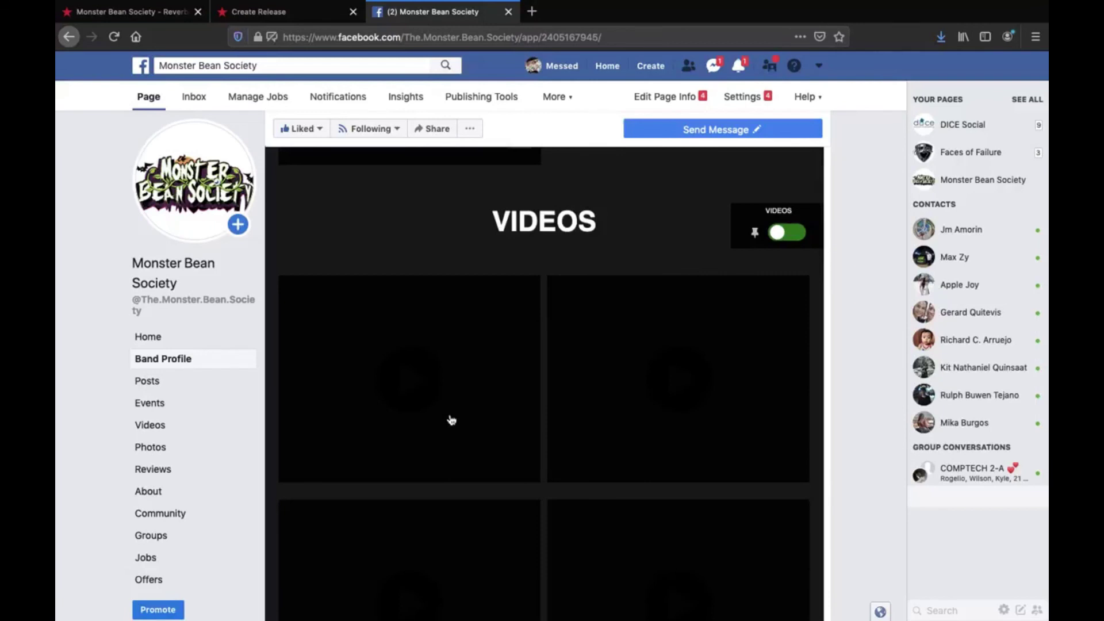
scroll(451, 420, "up", 1)
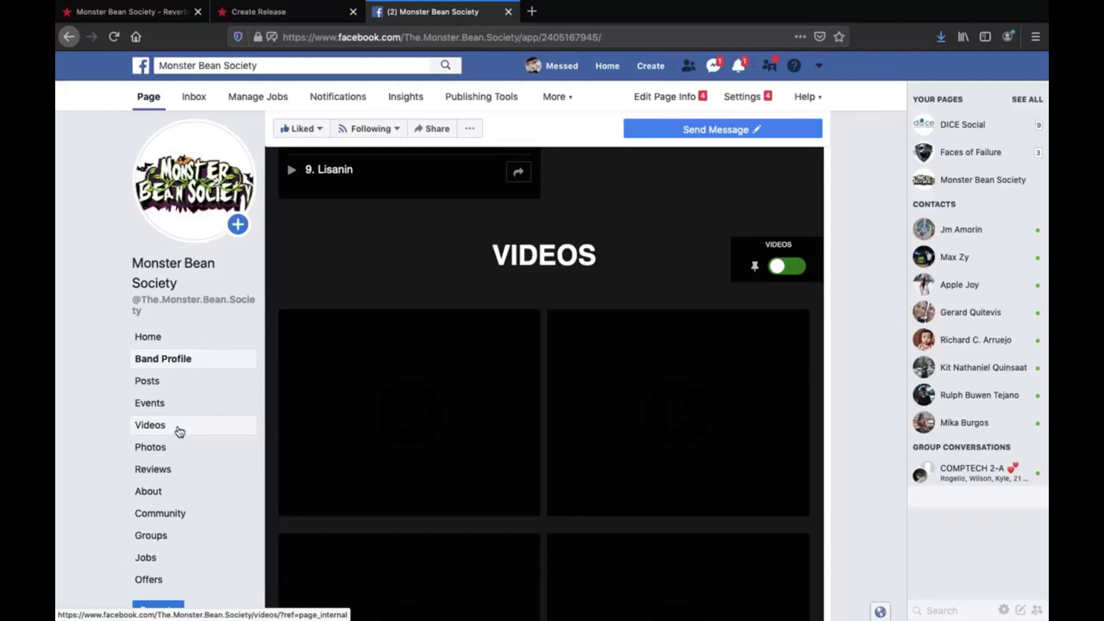
scroll(864, 459, "down", 2)
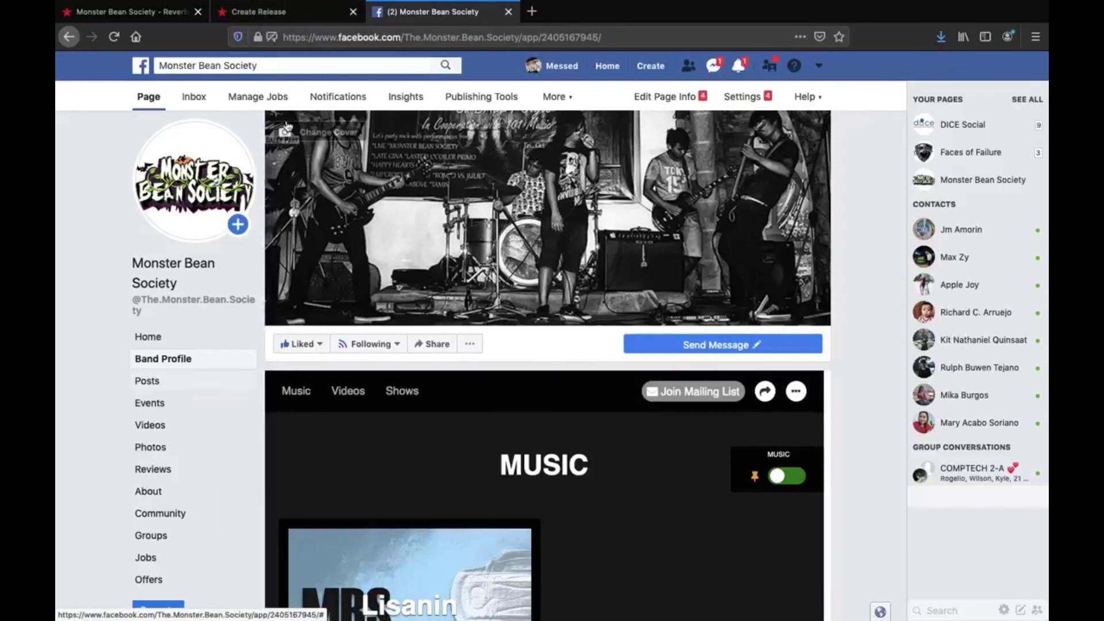
Return to ReverbNation's Songs page and scroll through the nine tracks, Lisanin to Pik Ap
left_click(259, 11)
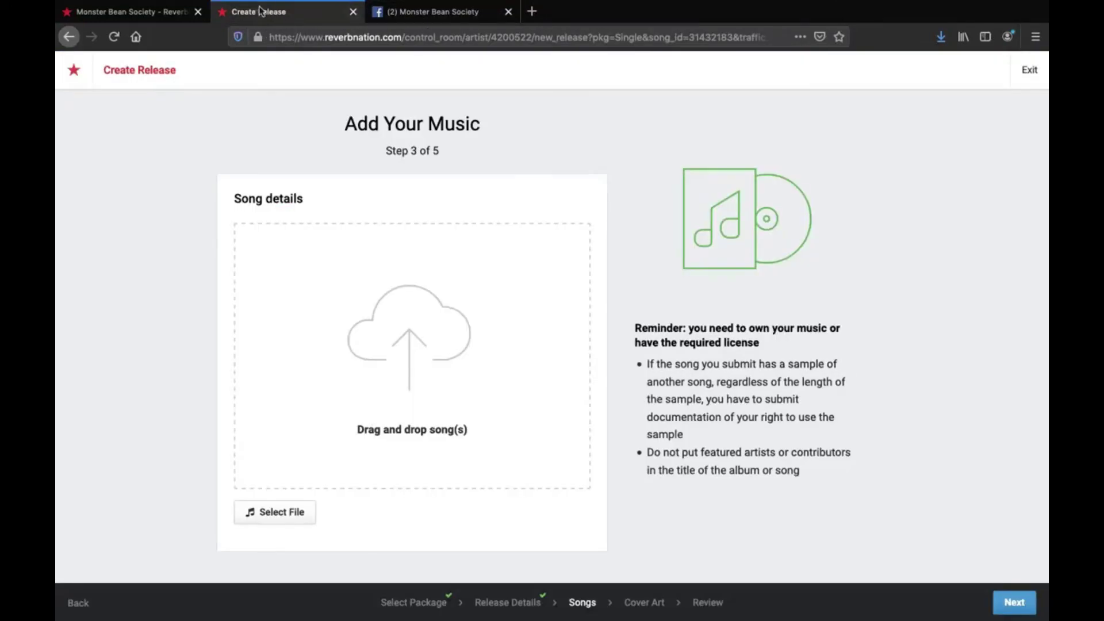
left_click(154, 12)
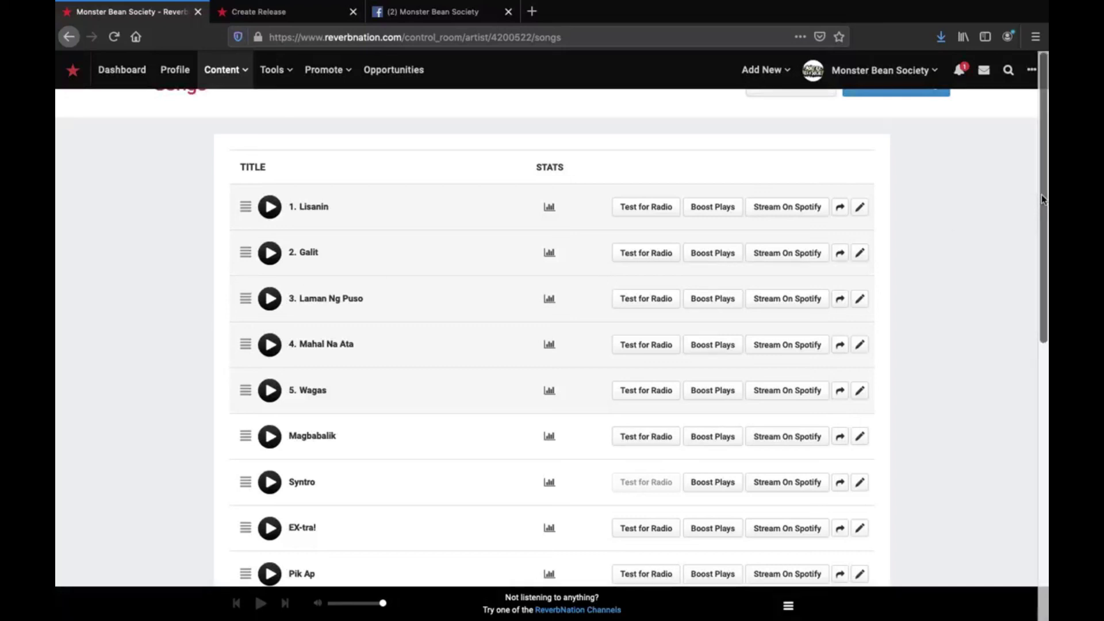
left_click_drag(1041, 198, 1046, 273)
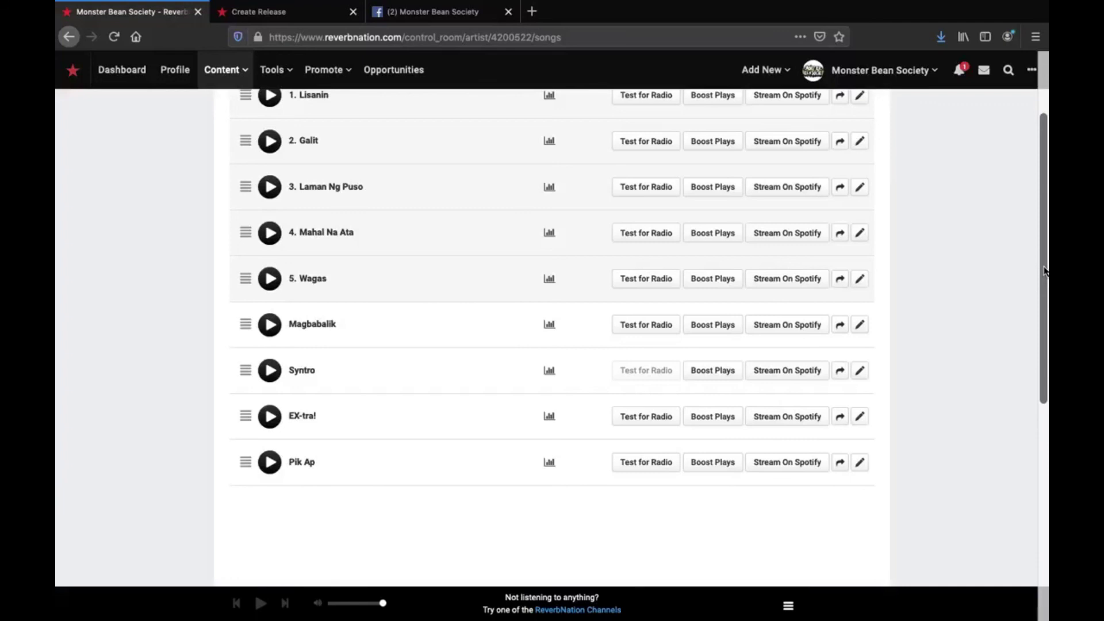
left_click_drag(1043, 270, 1042, 236)
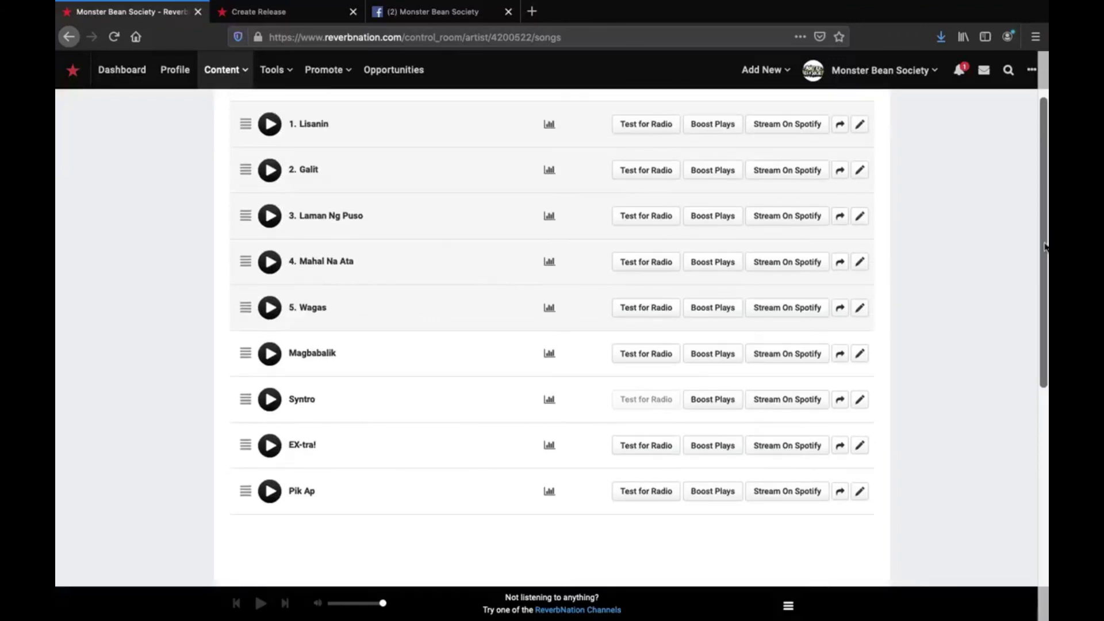
left_click_drag(1044, 246, 1044, 295)
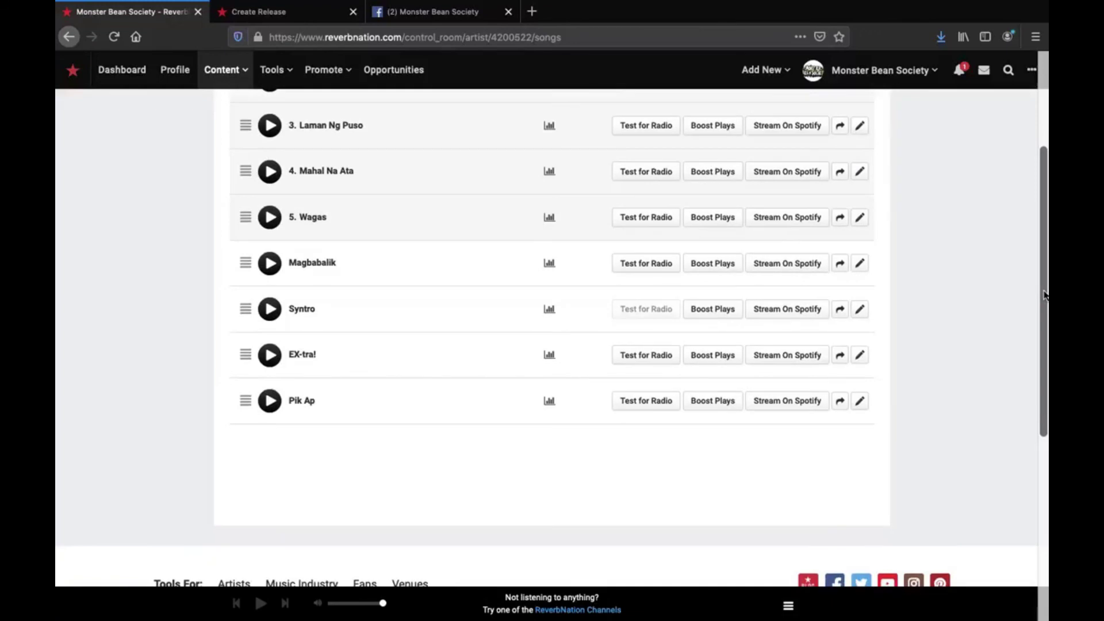